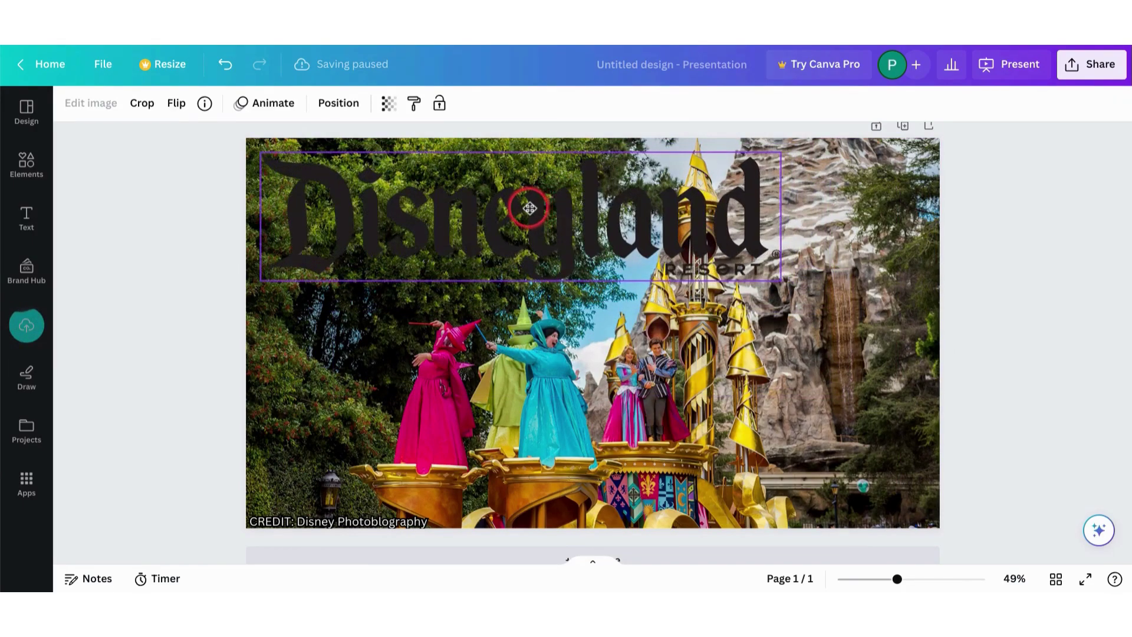
- Shrink the Disneyland Resort logo and add a Glow shadow to it, opening the glow's settings
drag(781, 280, 549, 249)
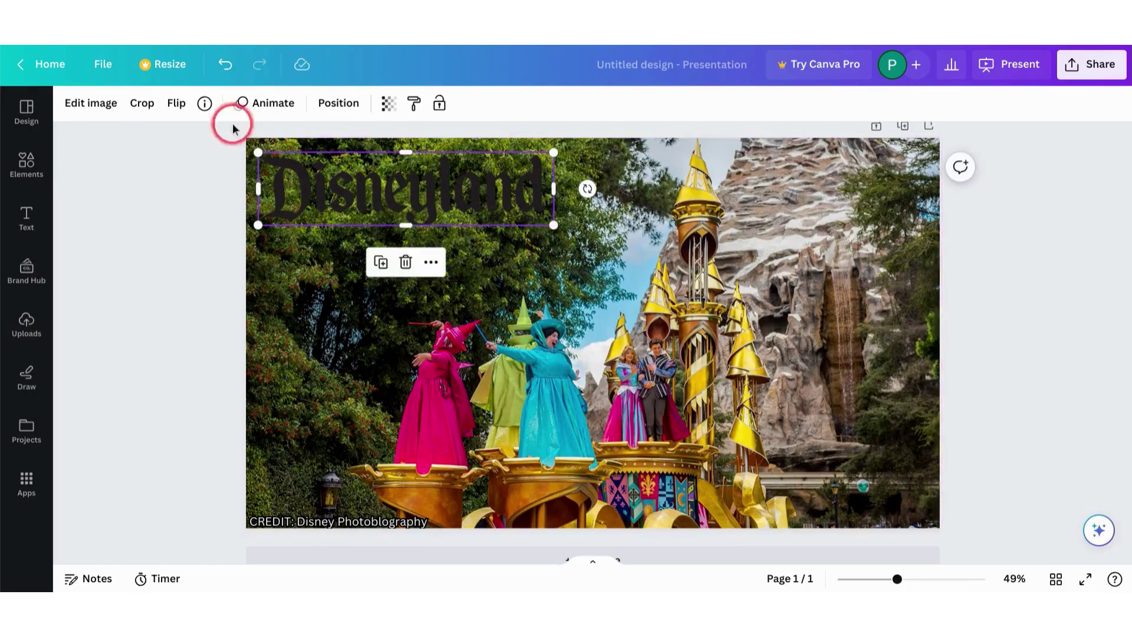
click(92, 103)
click(112, 433)
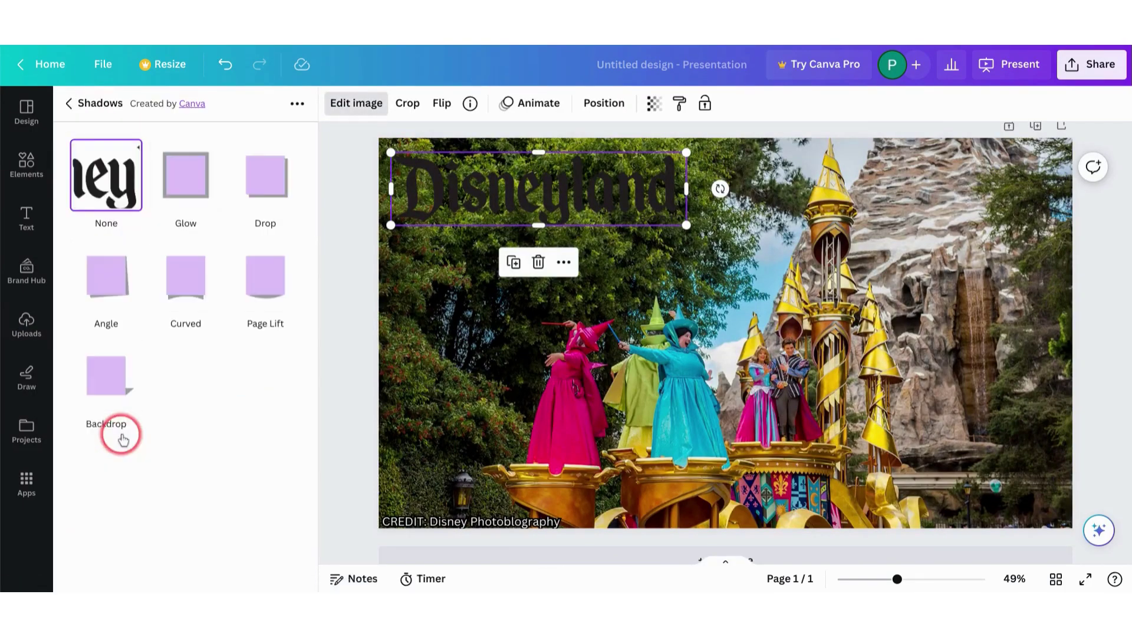
click(193, 181)
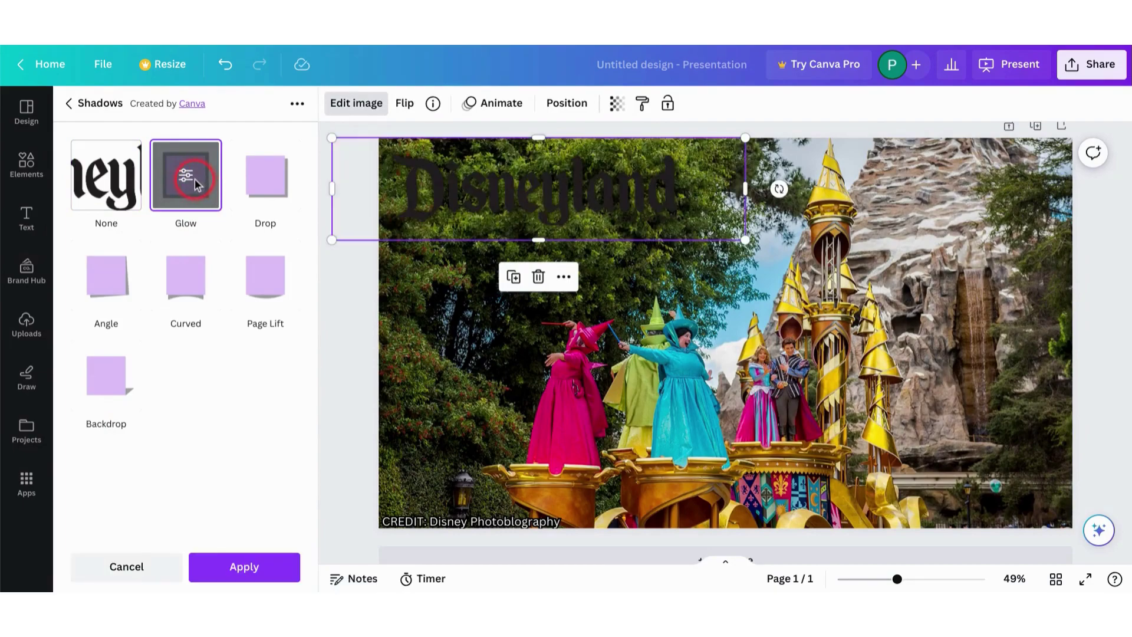
click(189, 178)
- Configure the logo's glow with blur 0, transparency 100, size 9 and white colour
drag(129, 263, 71, 263)
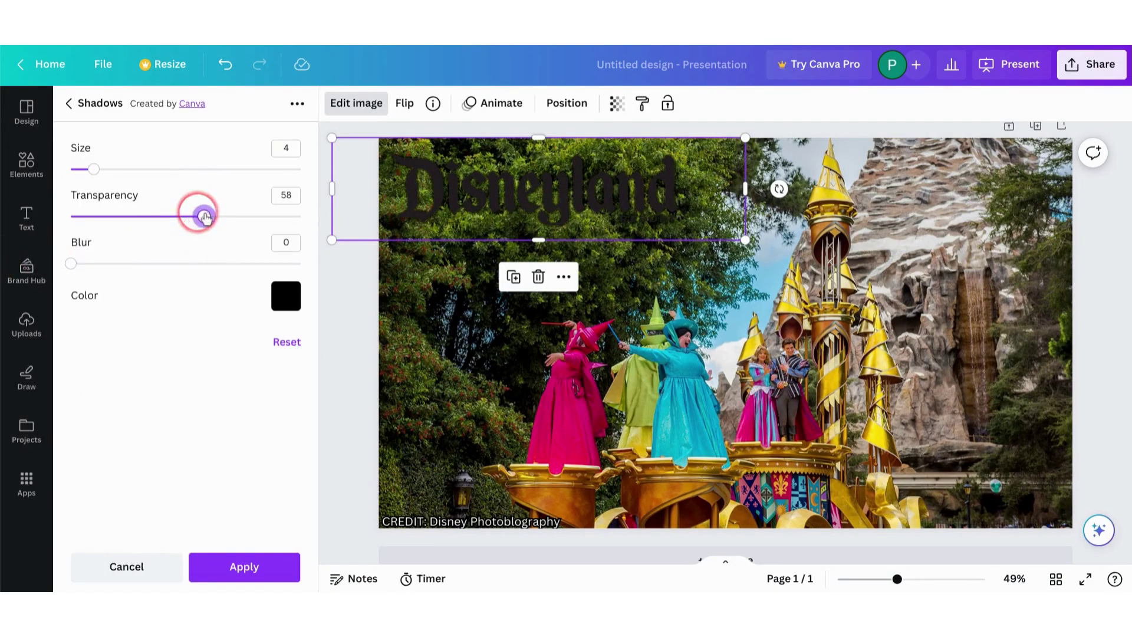
drag(204, 216, 430, 228)
drag(106, 169, 121, 170)
click(286, 296)
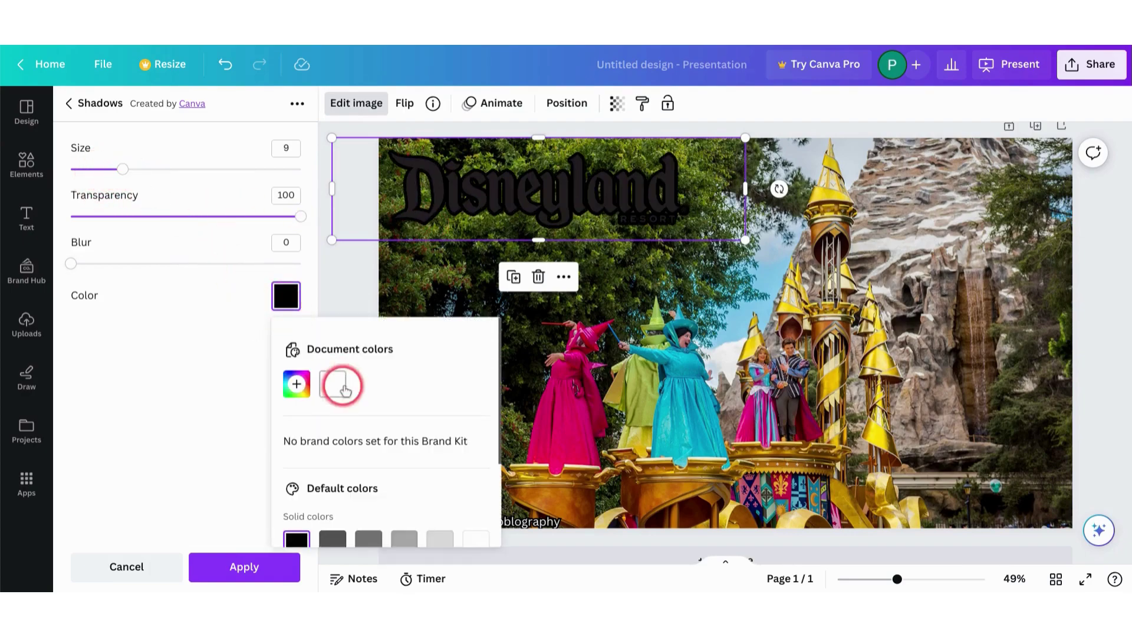
click(333, 386)
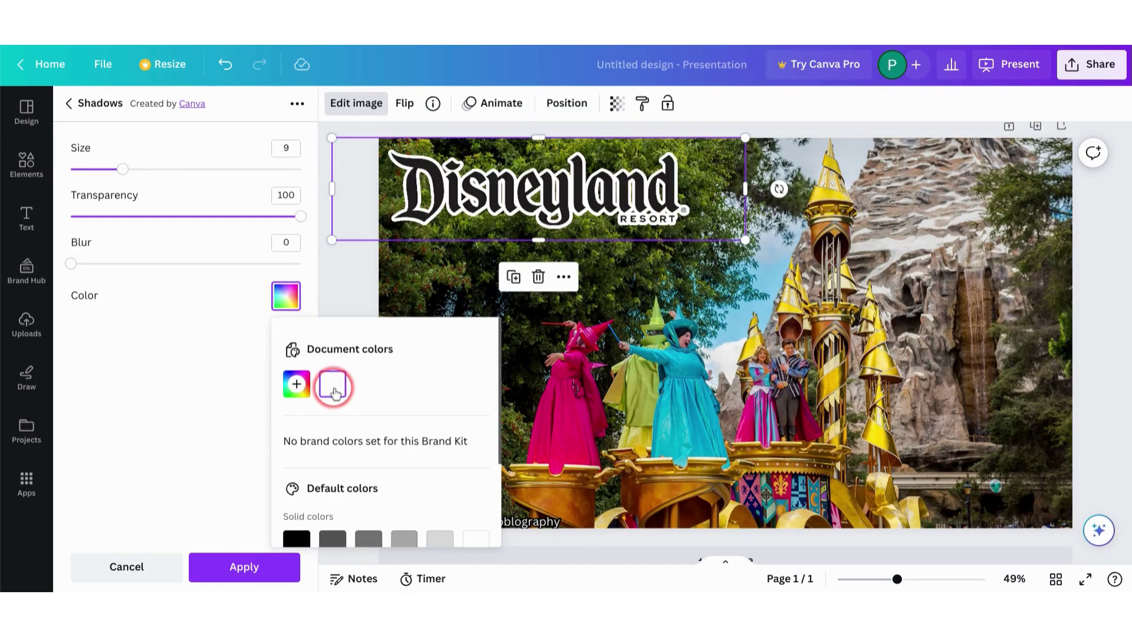
- Reduce the logo's glow size to 6 and apply the shadow effect
click(107, 170)
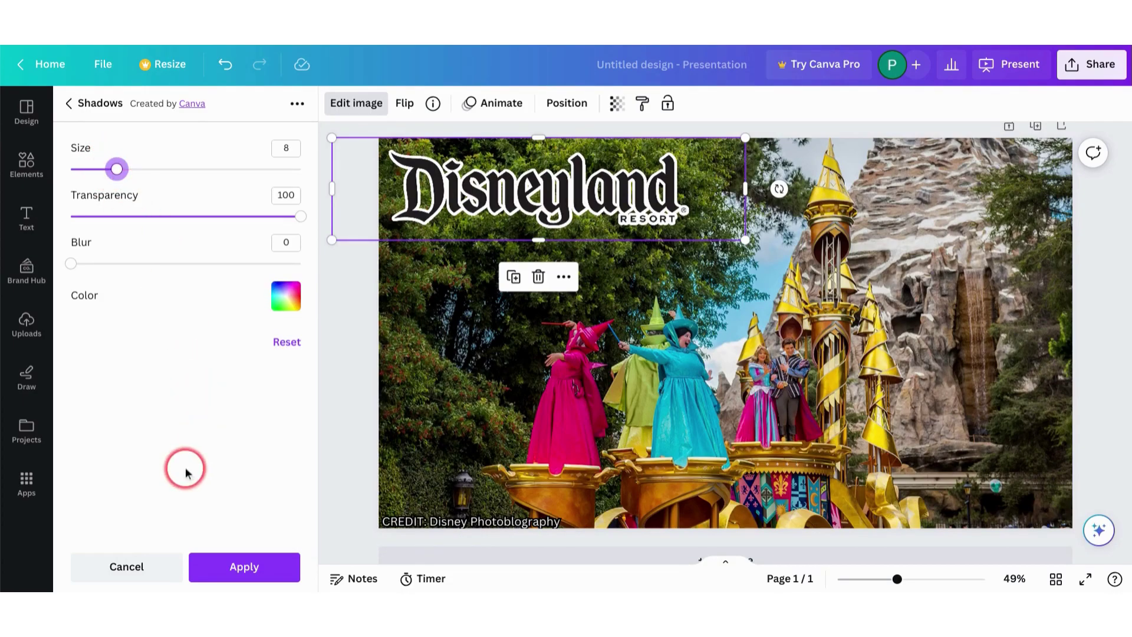
drag(110, 172, 105, 171)
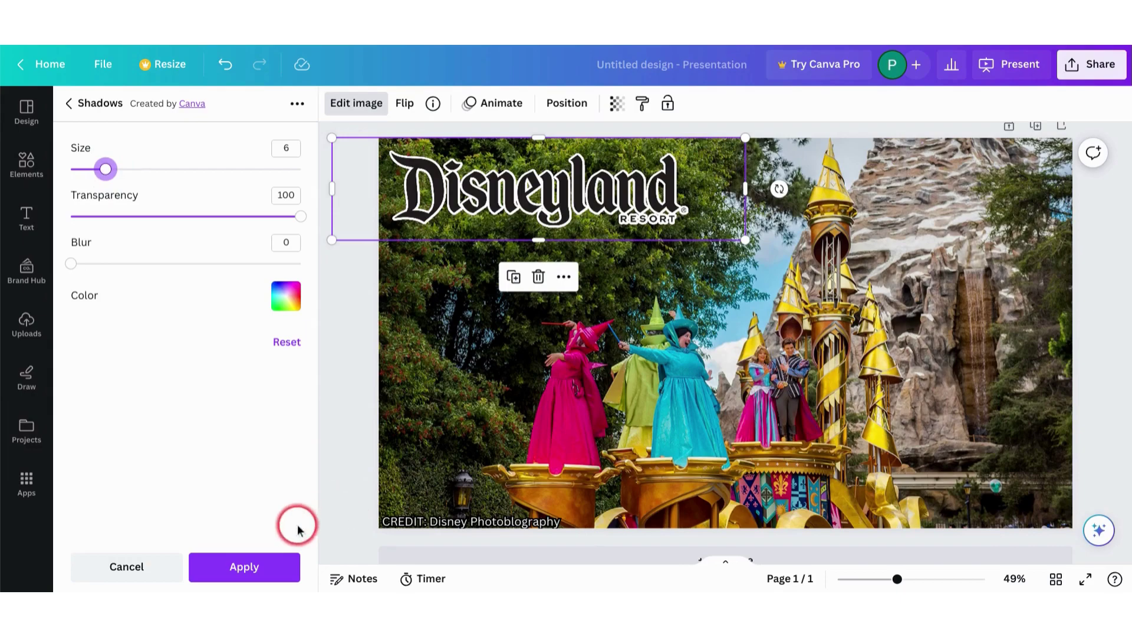
click(276, 557)
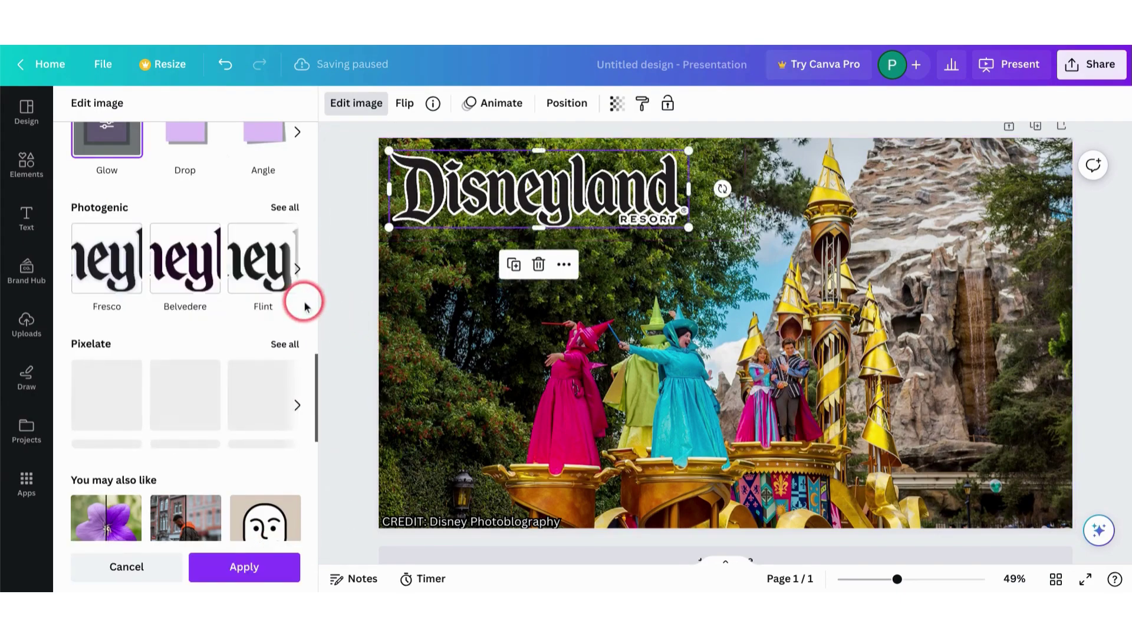
click(344, 283)
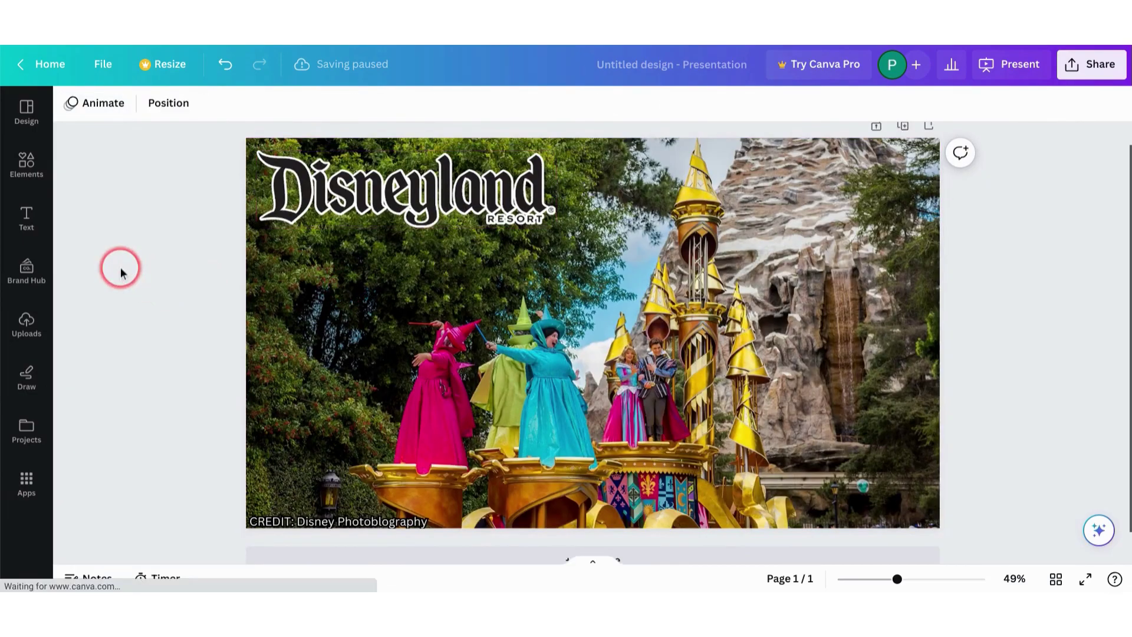
- Add a heading text box to the page and place it just below the Disneyland logo
click(30, 212)
drag(151, 285, 464, 235)
drag(316, 271, 311, 341)
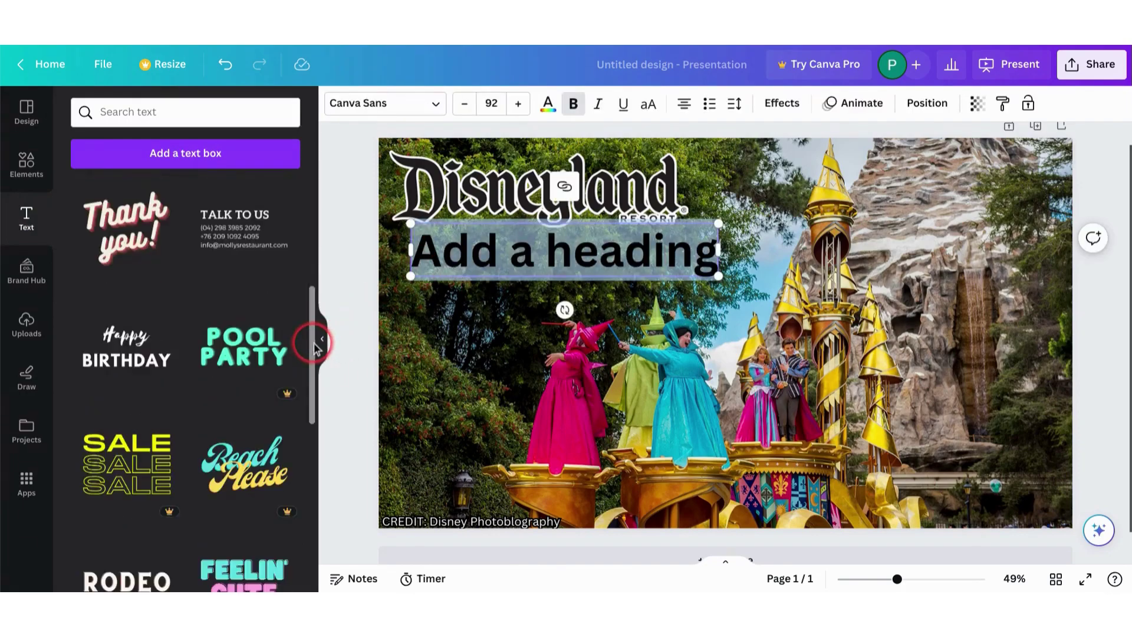
click(322, 343)
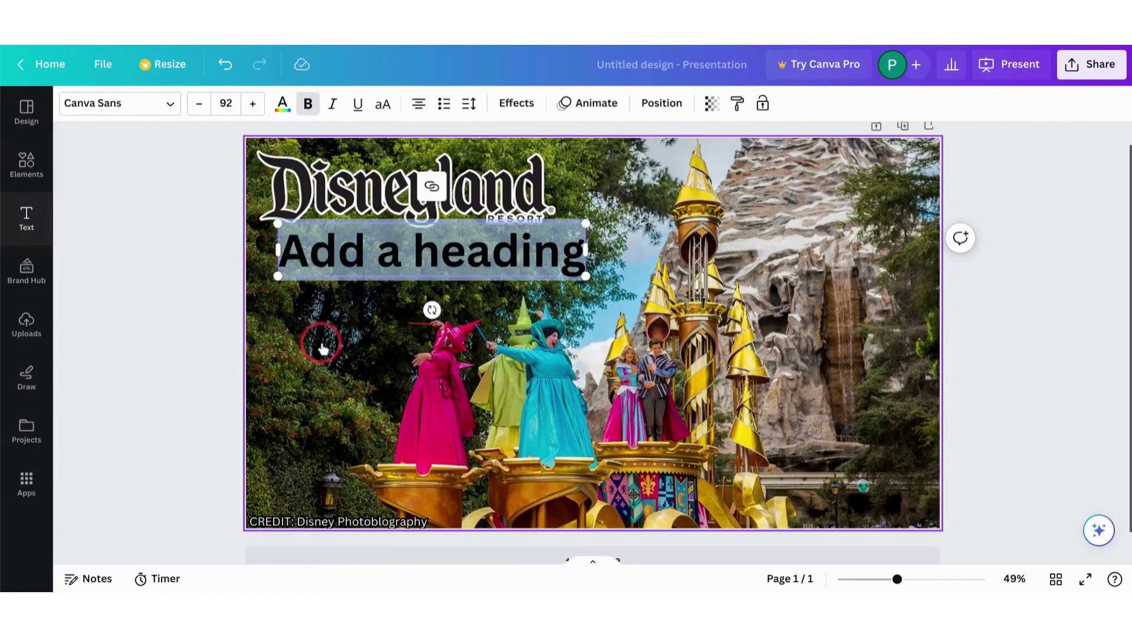
- Replace the heading's placeholder text with "MAGIC HAPPENS PARADE"
double_click(427, 235)
key(ctrl+a)
text(M)
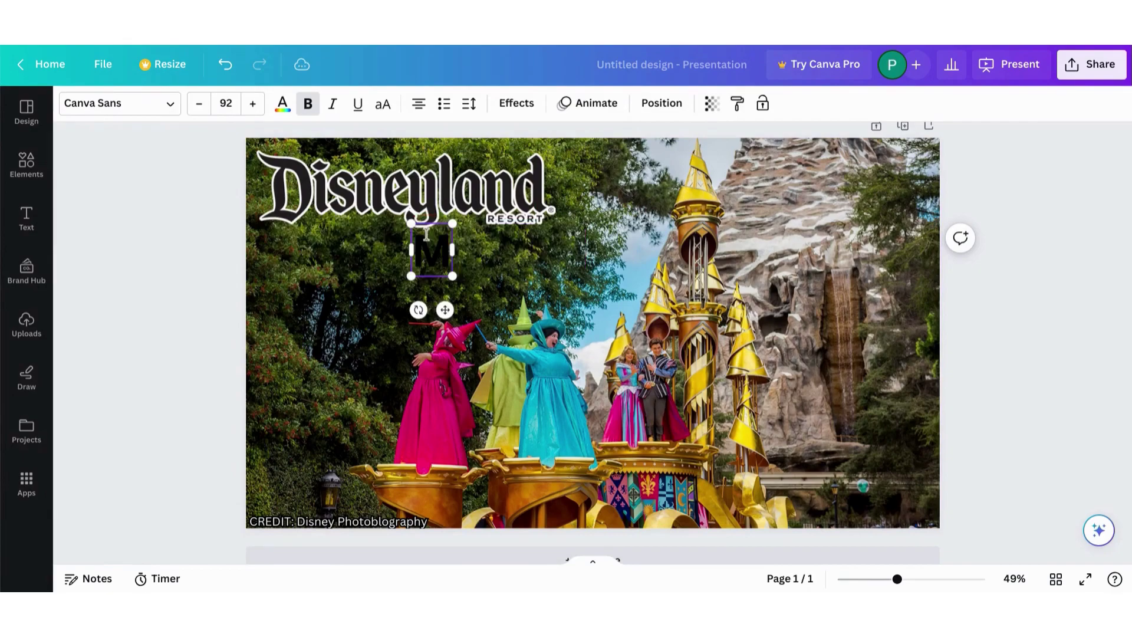
text(AGIC HAPPES)
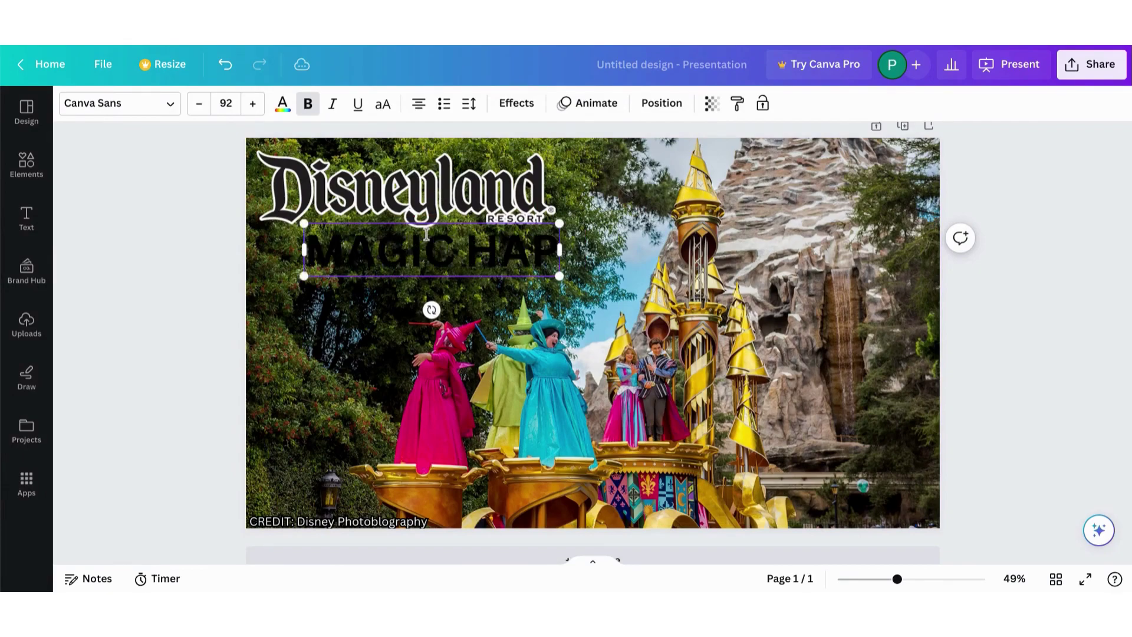
key(BackSpace)
text(NING)
key(BackSpace)
key(BackSpace)
key(BackSpace)
key(BackSpace)
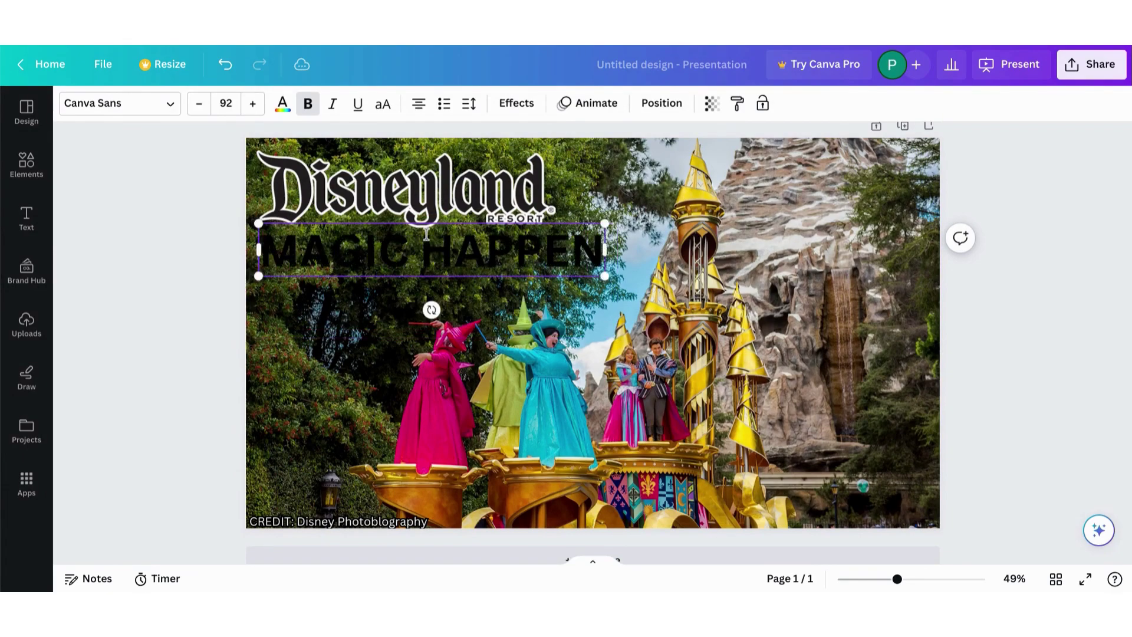
text(NS PARADE)
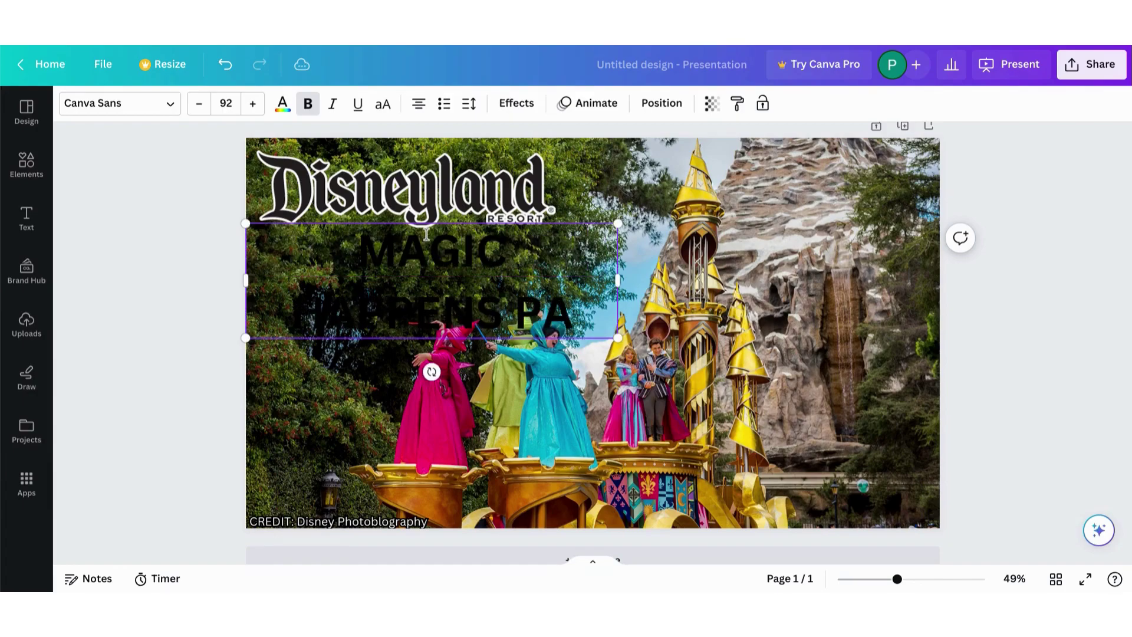
- Format the heading in the photo's crimson colour and the Brusher font, keeping only the words "MAGIC HAPPENS"
triple_click(530, 302)
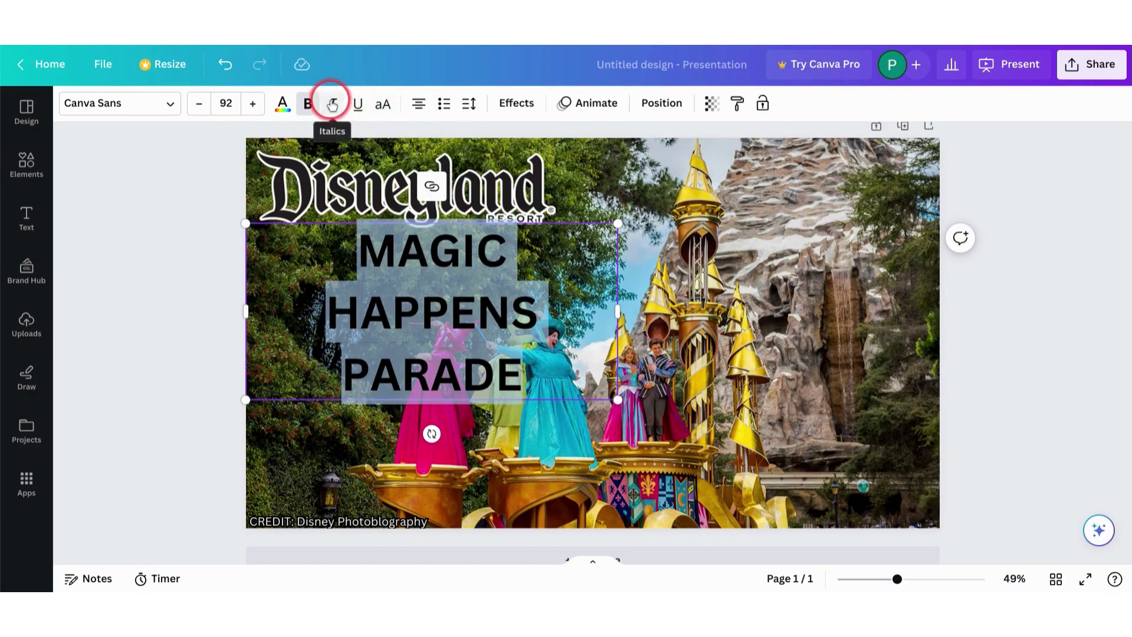
click(282, 103)
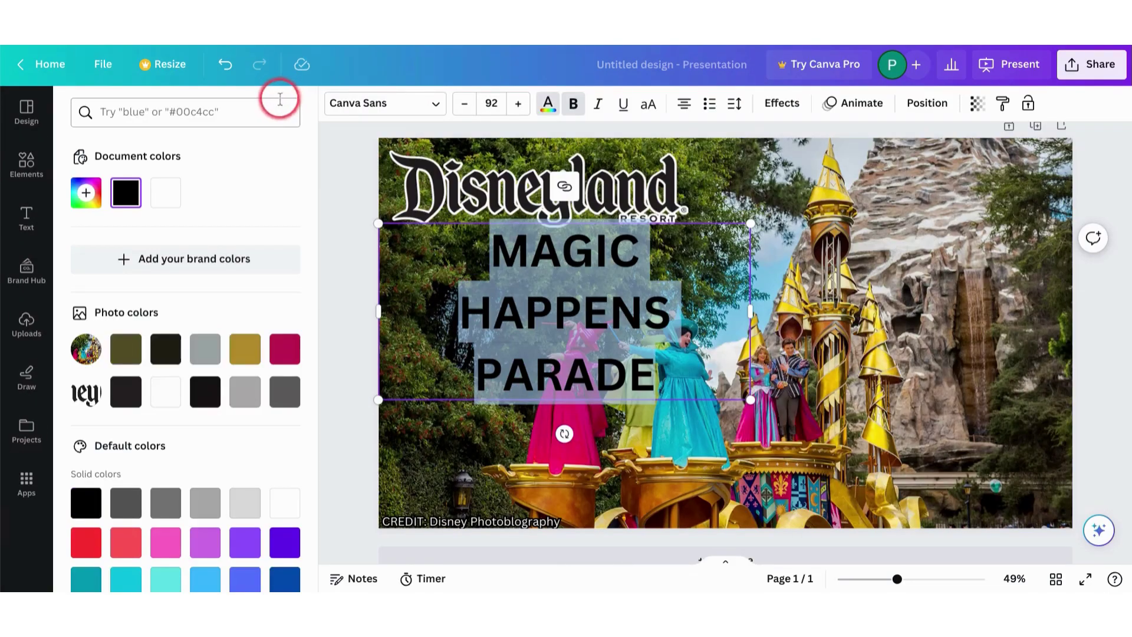
click(285, 353)
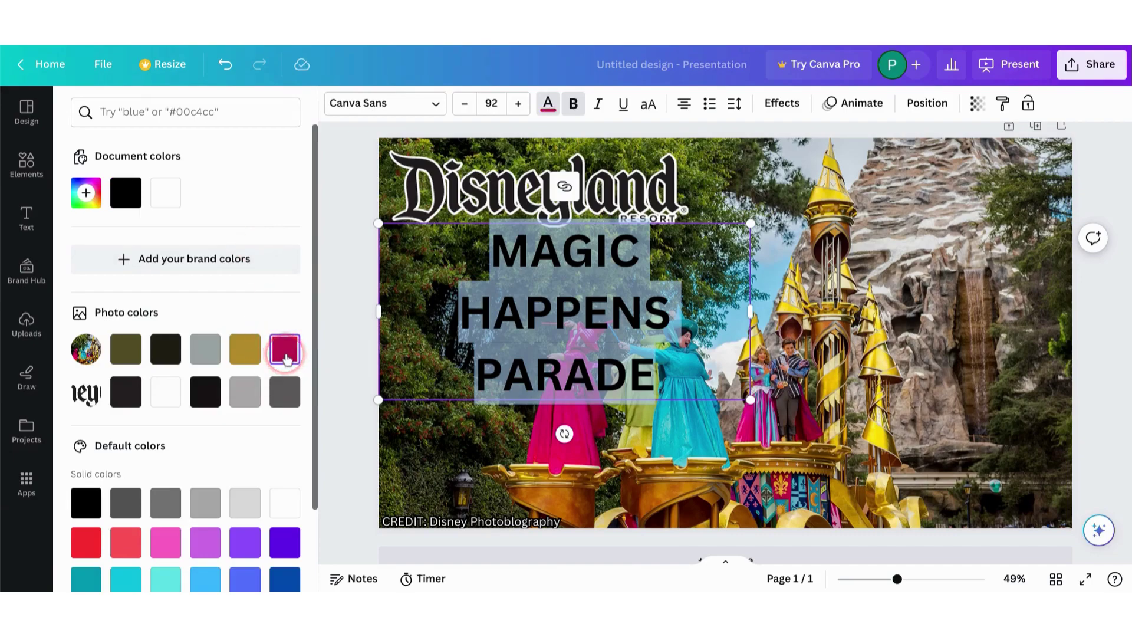
click(398, 105)
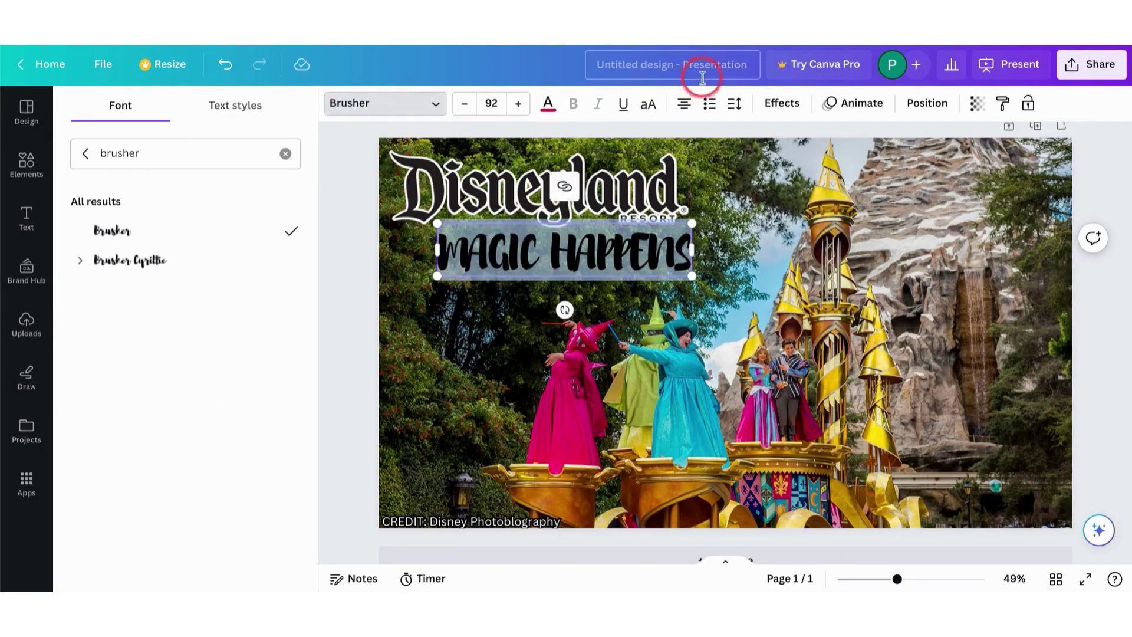
- Apply an Outline effect to the MAGIC HAPPENS heading with thickness 69 and white colour
click(778, 112)
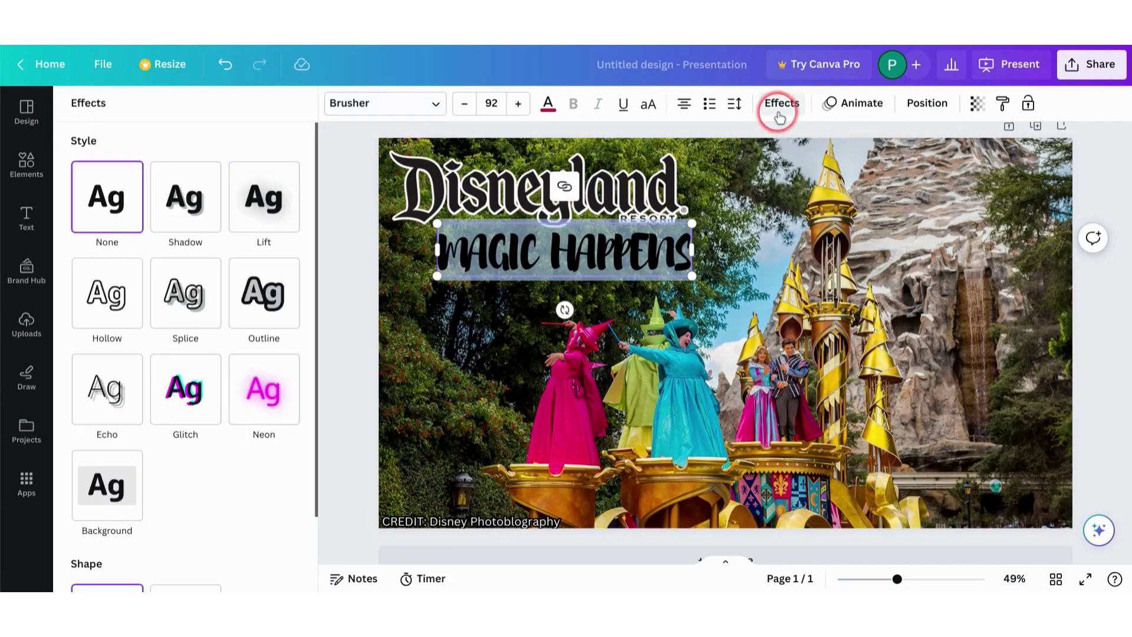
click(229, 308)
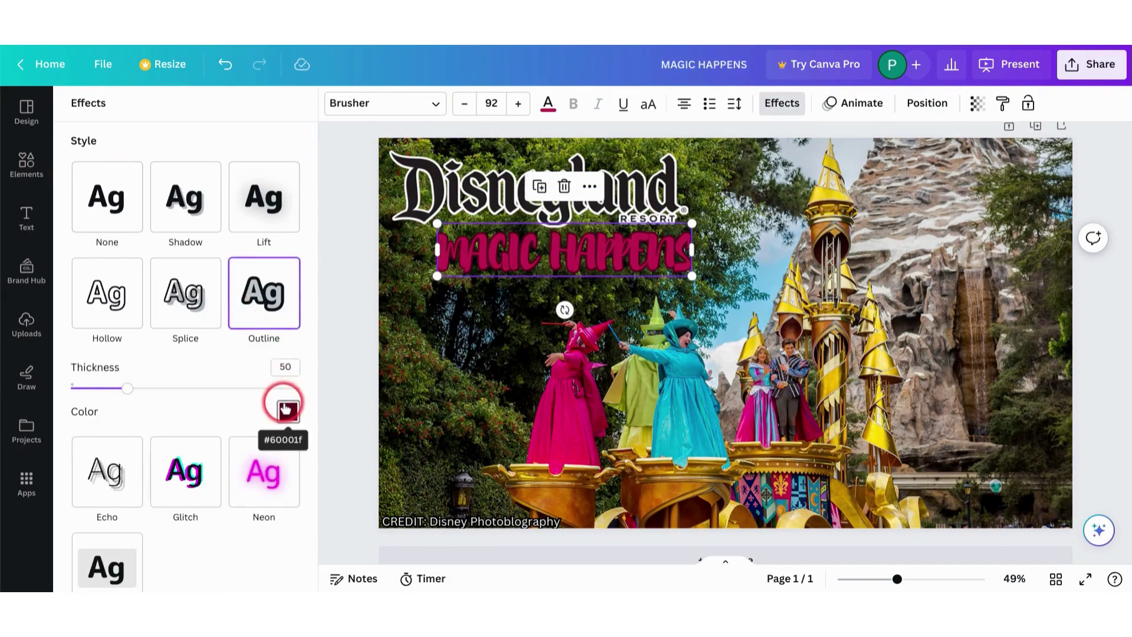
click(137, 403)
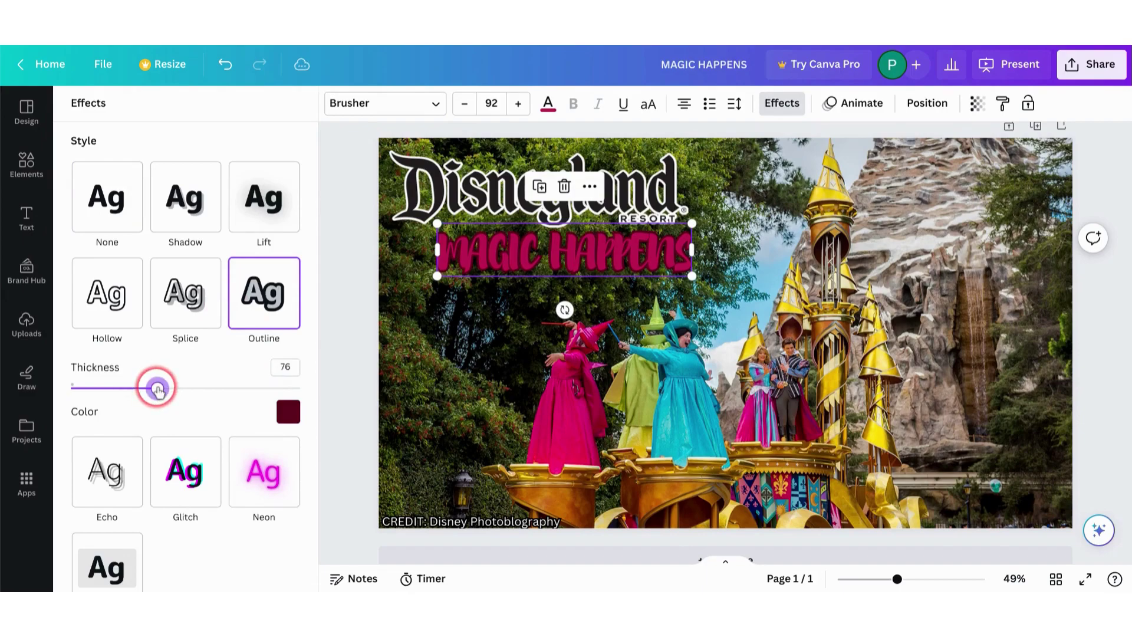
drag(158, 388, 175, 388)
click(289, 420)
click(171, 236)
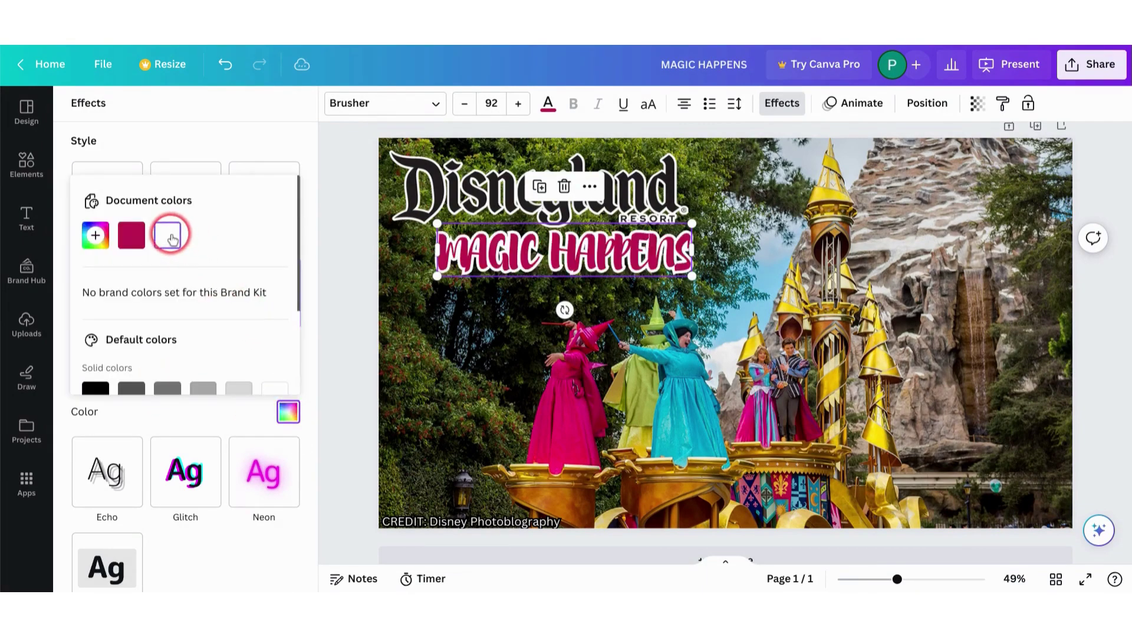
click(157, 423)
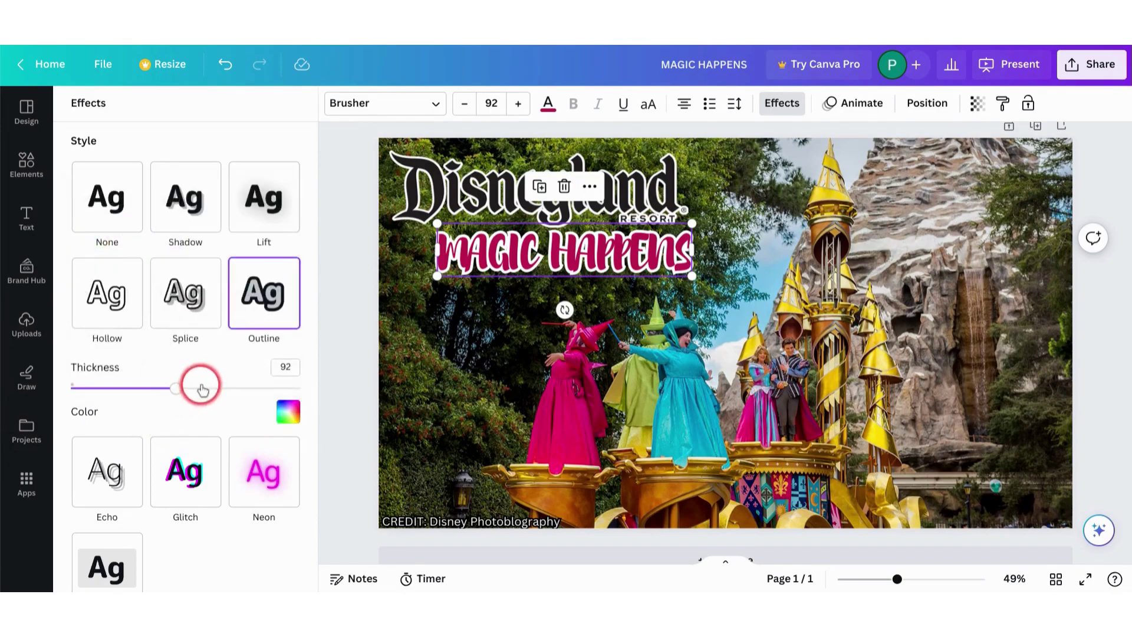
drag(159, 388, 151, 388)
- Enlarge the MAGIC HAPPENS heading to font size about 107 and align it directly beneath the Disneyland logo
click(642, 273)
drag(692, 274, 713, 278)
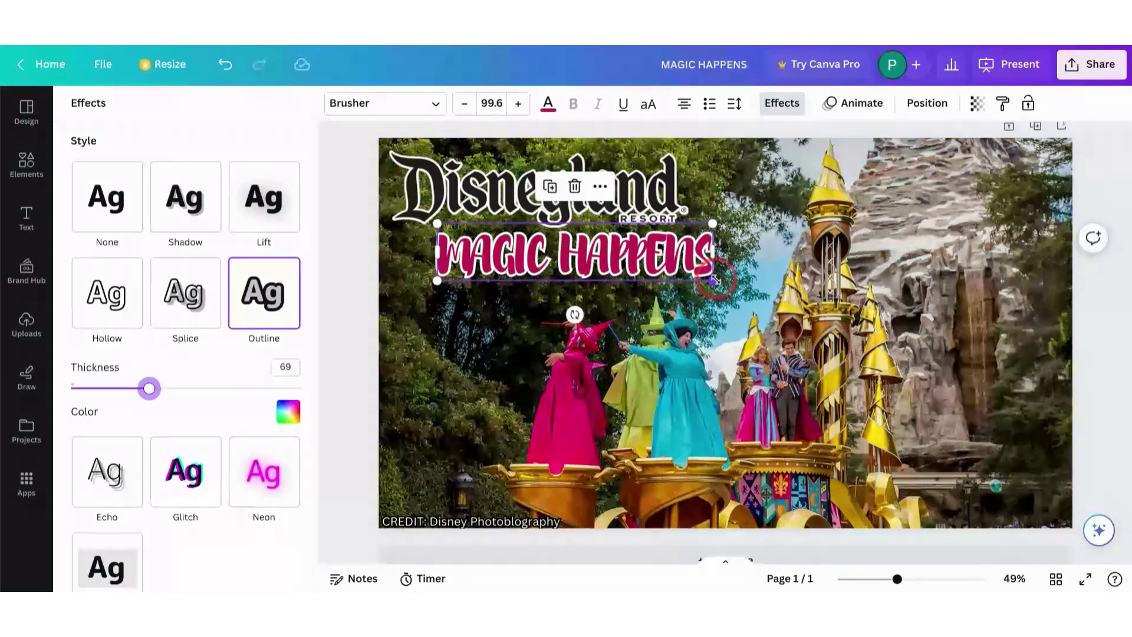
click(714, 270)
click(494, 279)
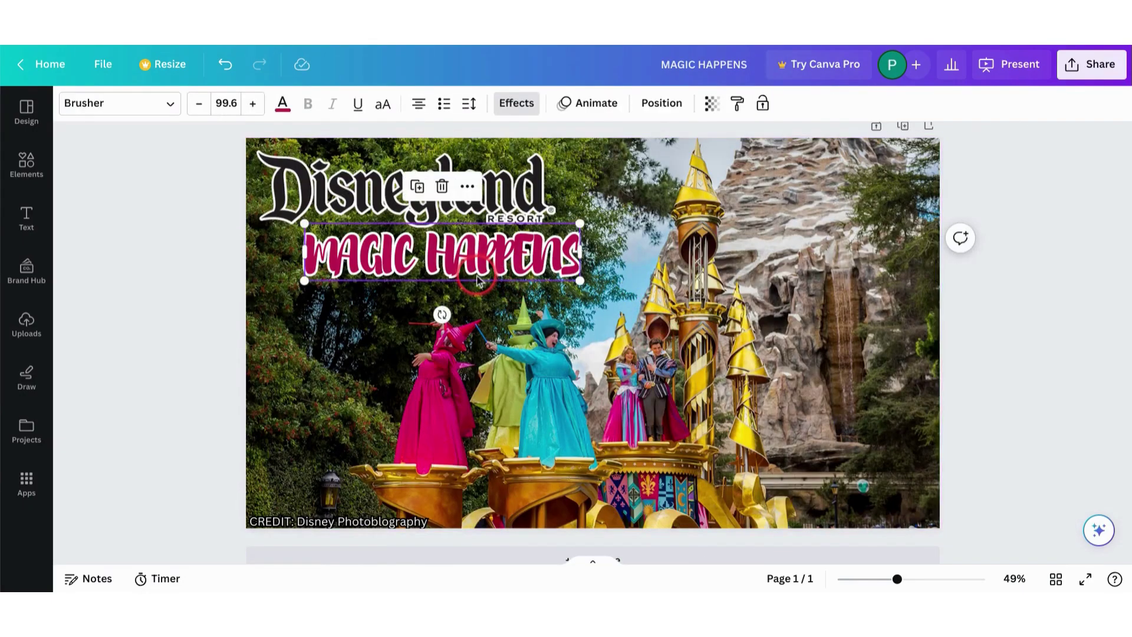
drag(443, 274, 402, 264)
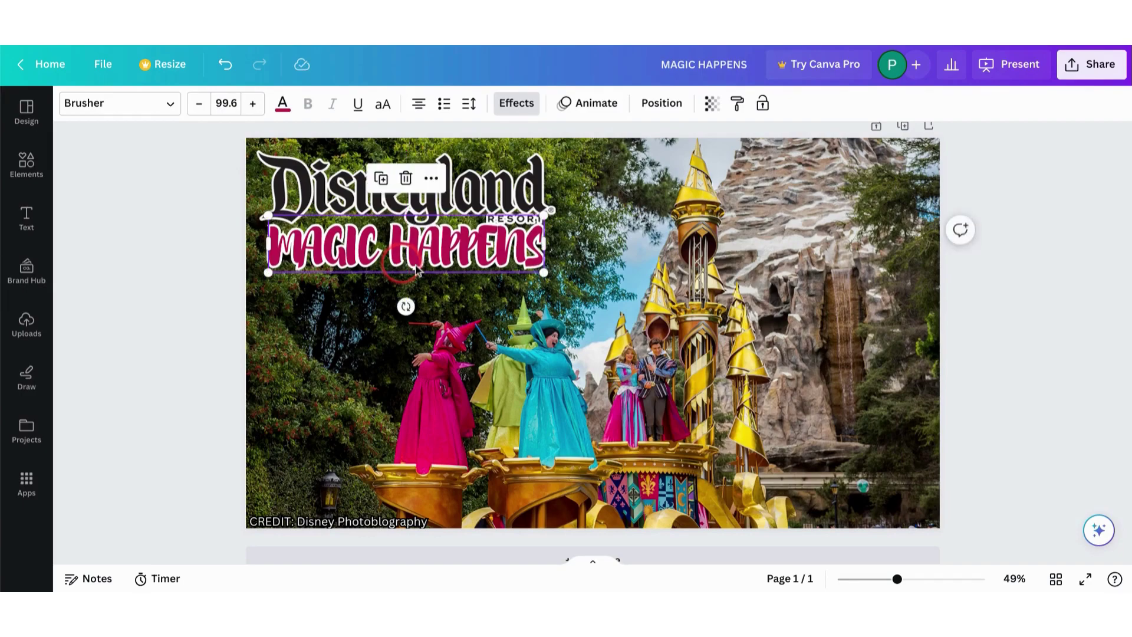
mouse_move(559, 275)
mouse_down()
mouse_move(584, 278)
mouse_move(565, 278)
mouse_up()
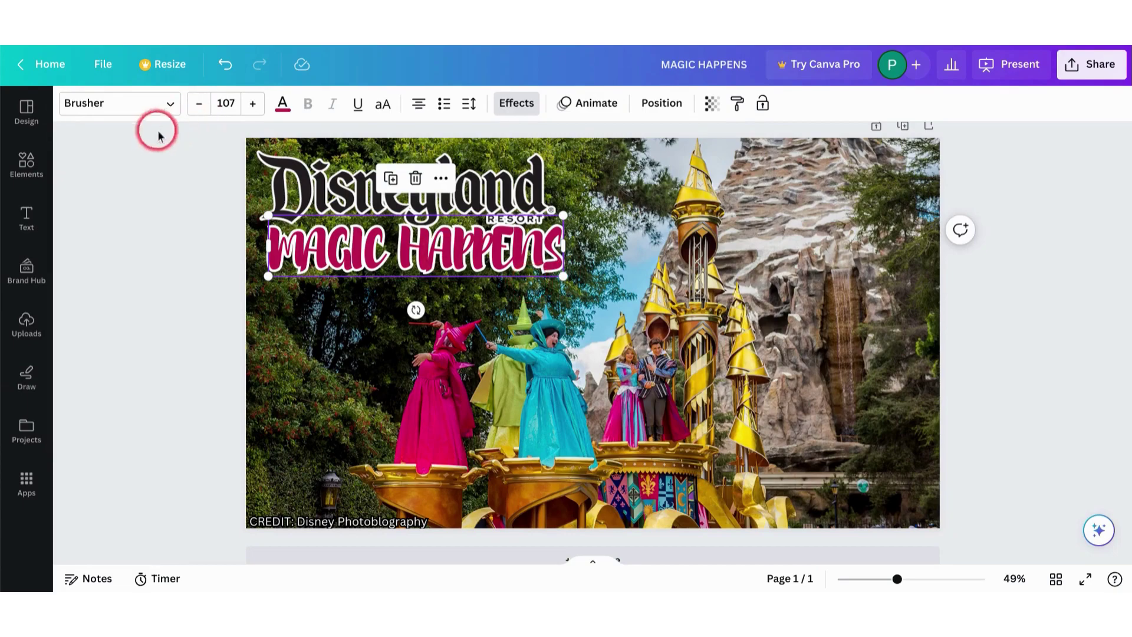
- Add a paragraph text box just below the MAGIC HAPPENS heading, aligned with its left edge, and select its text
click(298, 346)
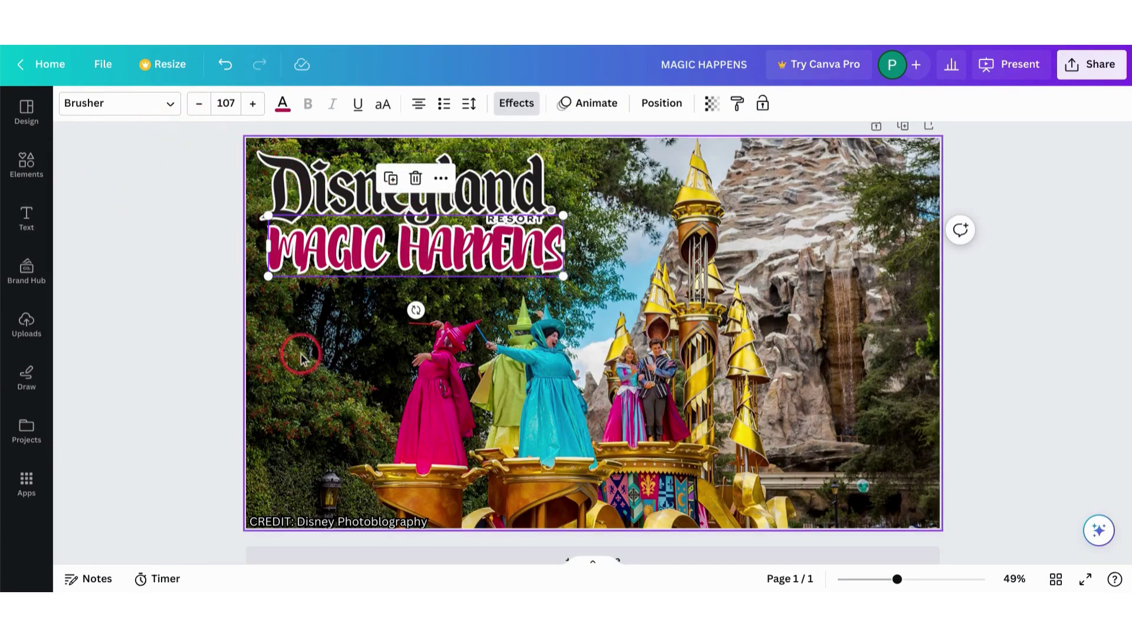
key(t)
double_click(644, 331)
drag(606, 373, 341, 332)
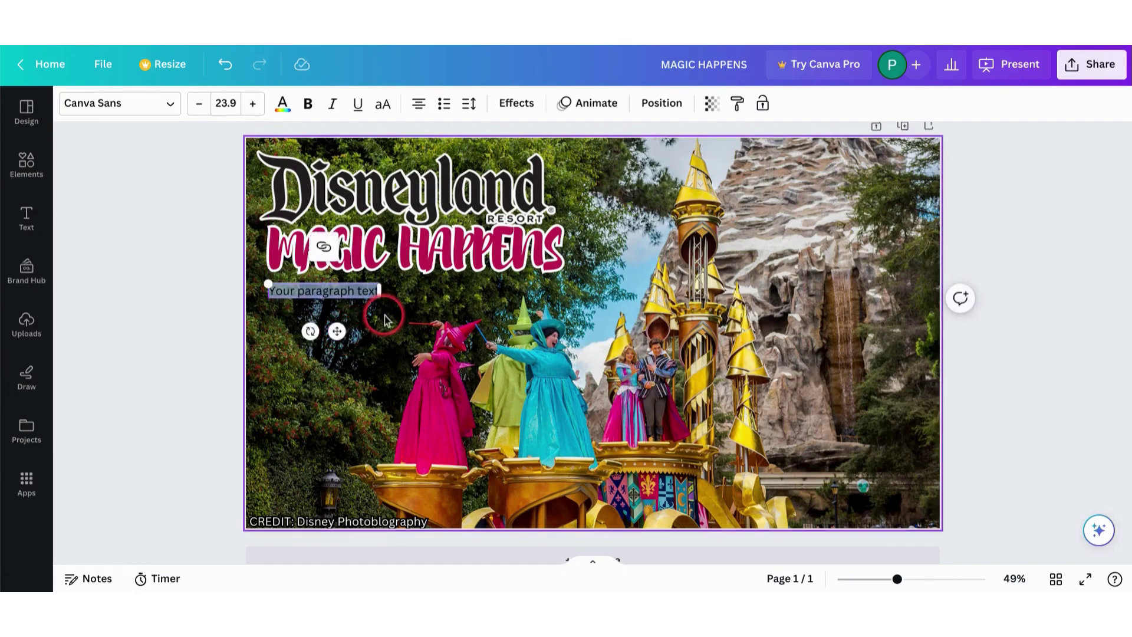
click(368, 307)
double_click(358, 300)
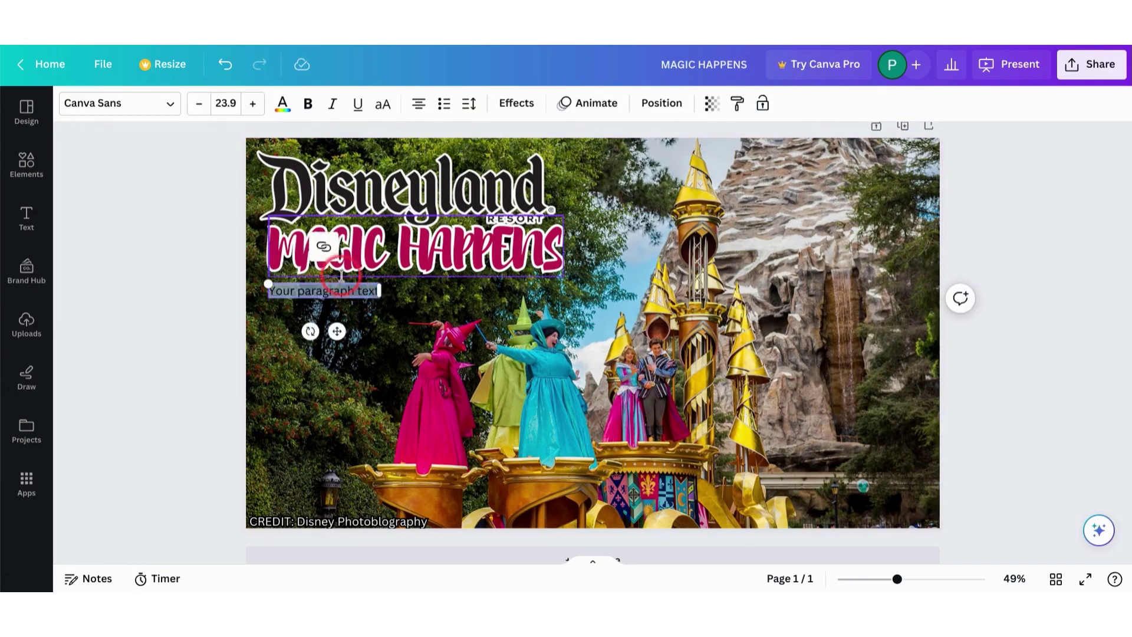
- Search the fonts for "no" and choose Norwester for the paragraph text
click(139, 109)
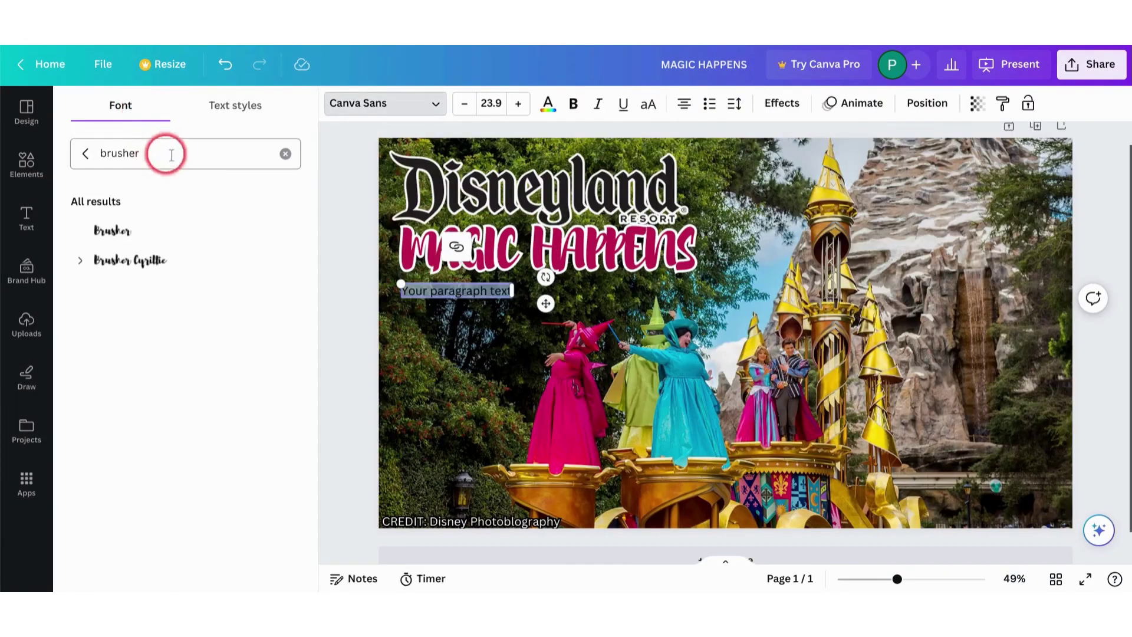
click(290, 155)
text(no)
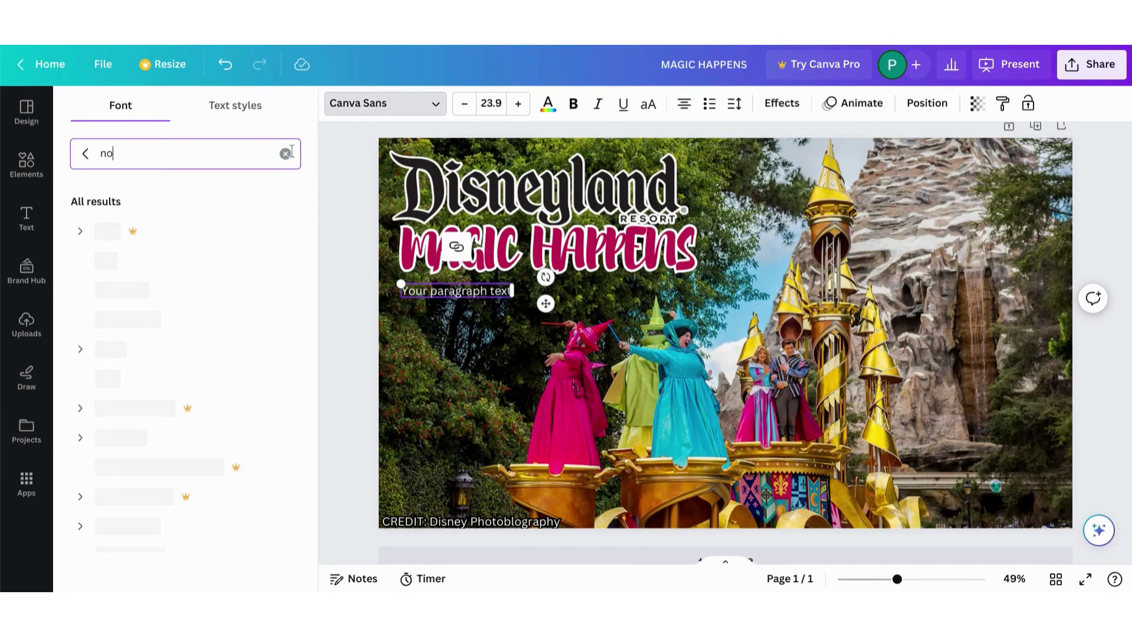
click(242, 289)
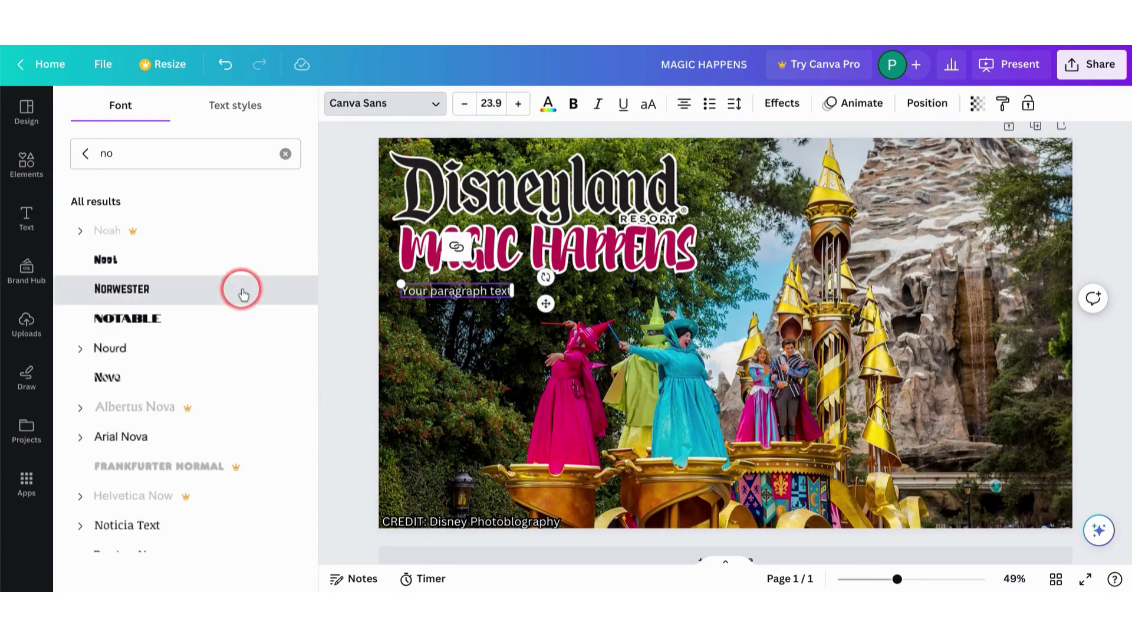
- Change the paragraph text to Parade, enlarge it to font size about 86.5 and align it directly beneath the MAGIC HAPPENS heading
triple_click(435, 292)
text(Parade)
click(526, 308)
click(354, 295)
drag(354, 293, 268, 290)
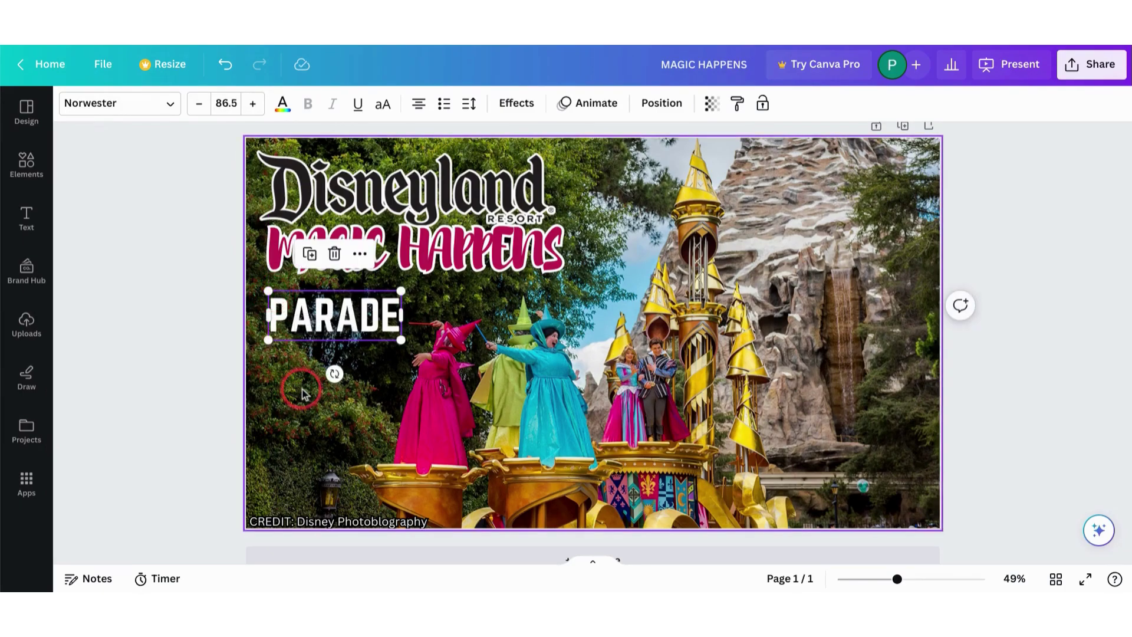
click(301, 394)
drag(366, 313, 372, 298)
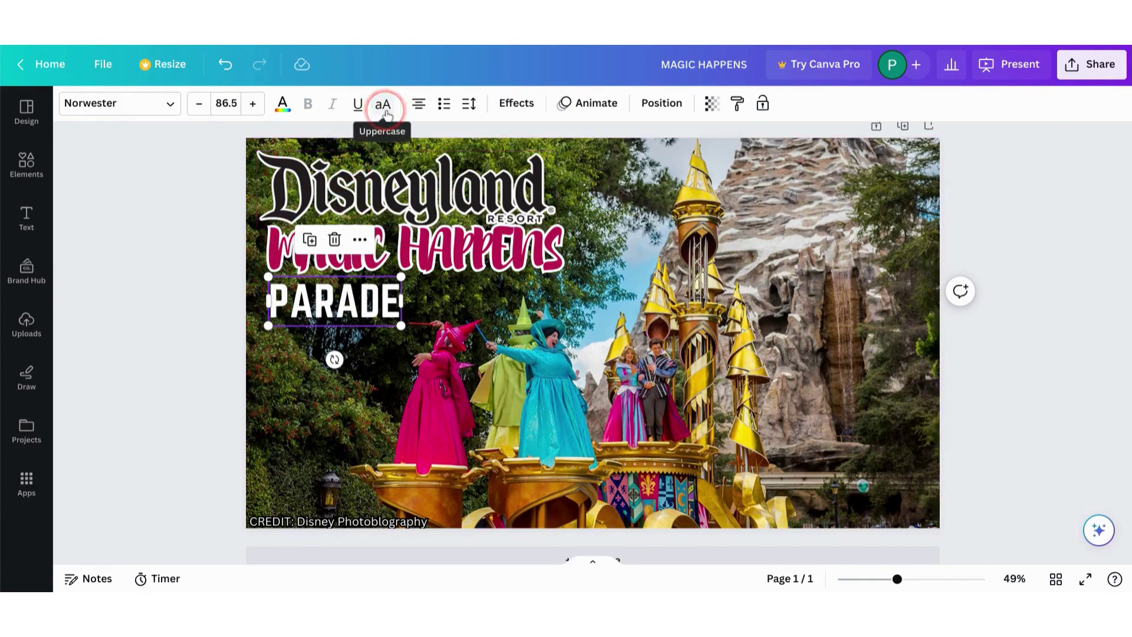
- Apply an Outline effect in white to the PARADE text and set its text colour to green
click(521, 103)
click(244, 327)
click(288, 411)
click(167, 234)
click(498, 286)
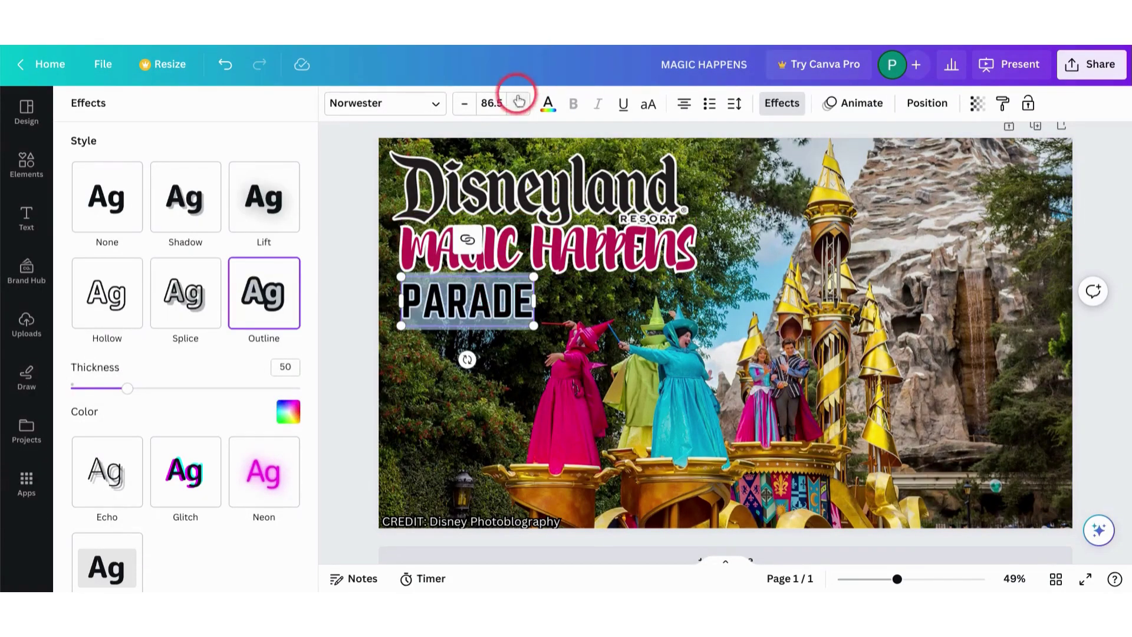
click(547, 105)
click(543, 108)
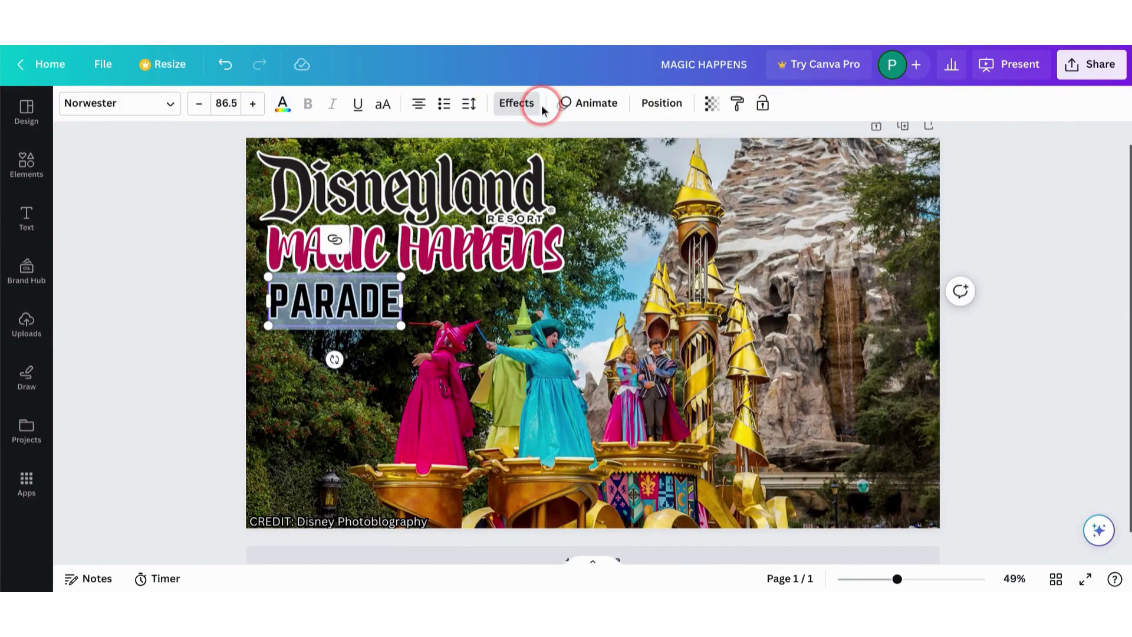
- Move the MAGIC HAPPENS and PARADE texts up together towards the Disneyland logo, enlarge both and shrink the logo
click(295, 387)
click(323, 239)
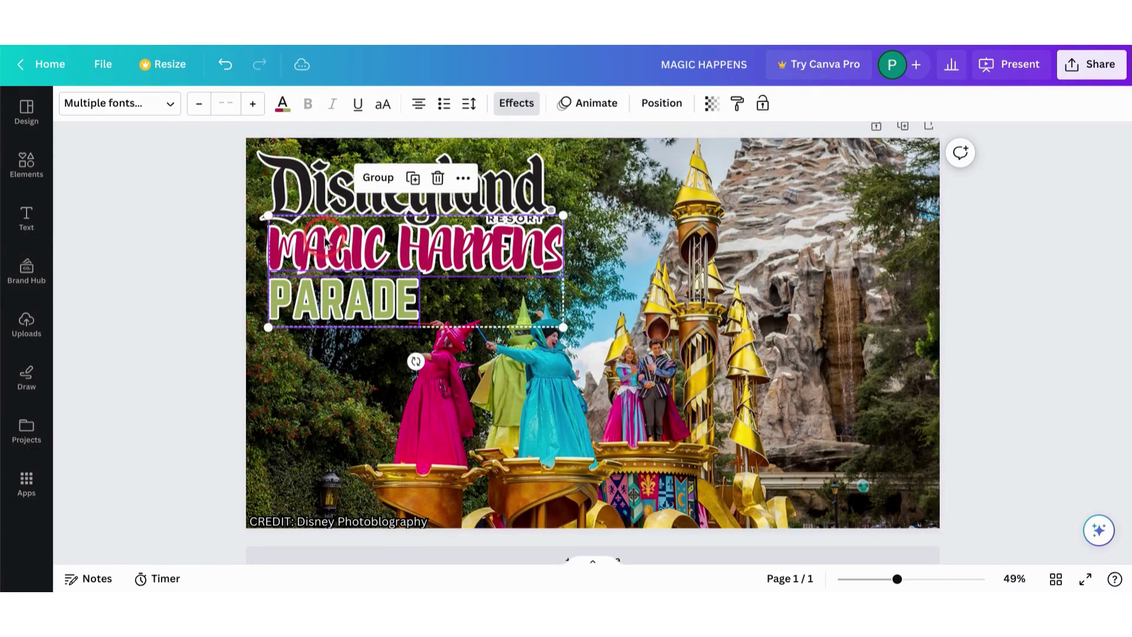
drag(323, 238, 324, 233)
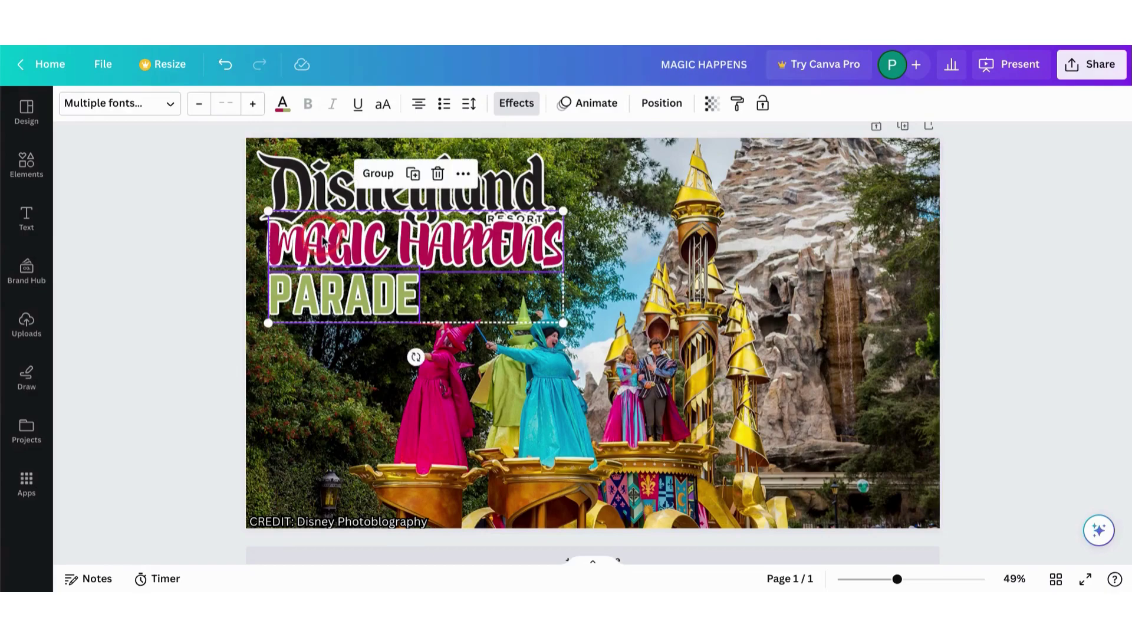
click(195, 288)
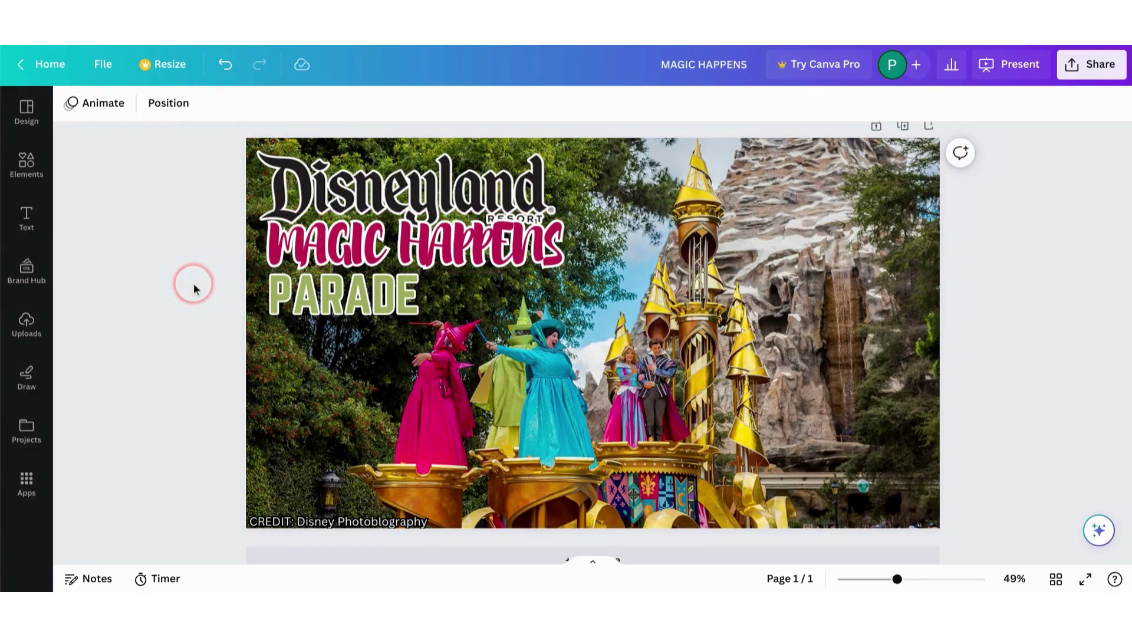
click(235, 286)
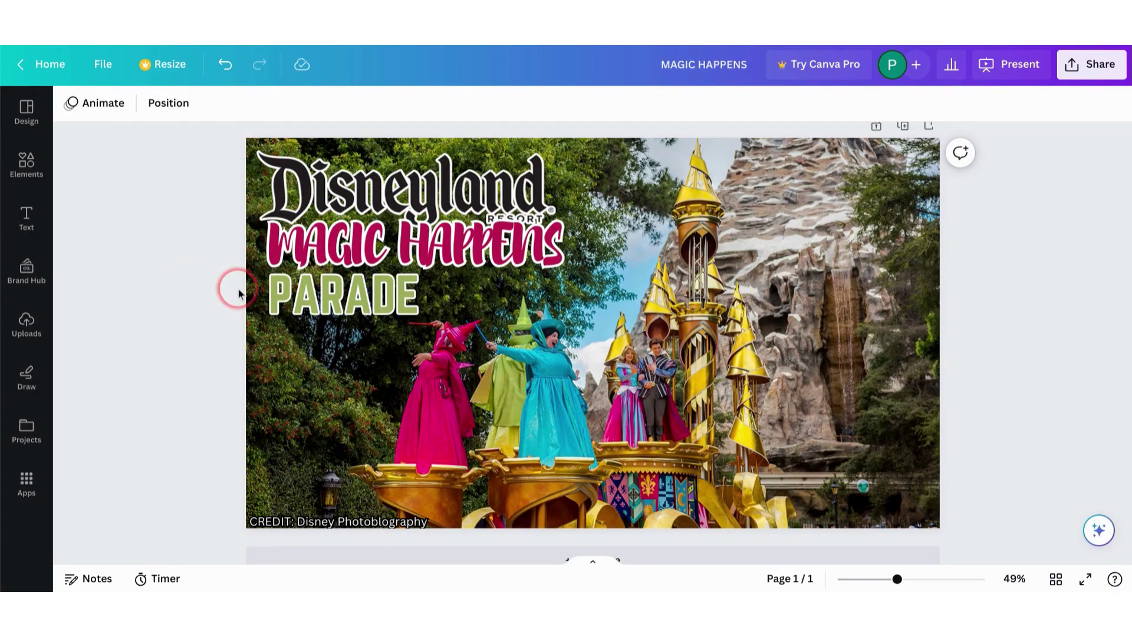
click(121, 106)
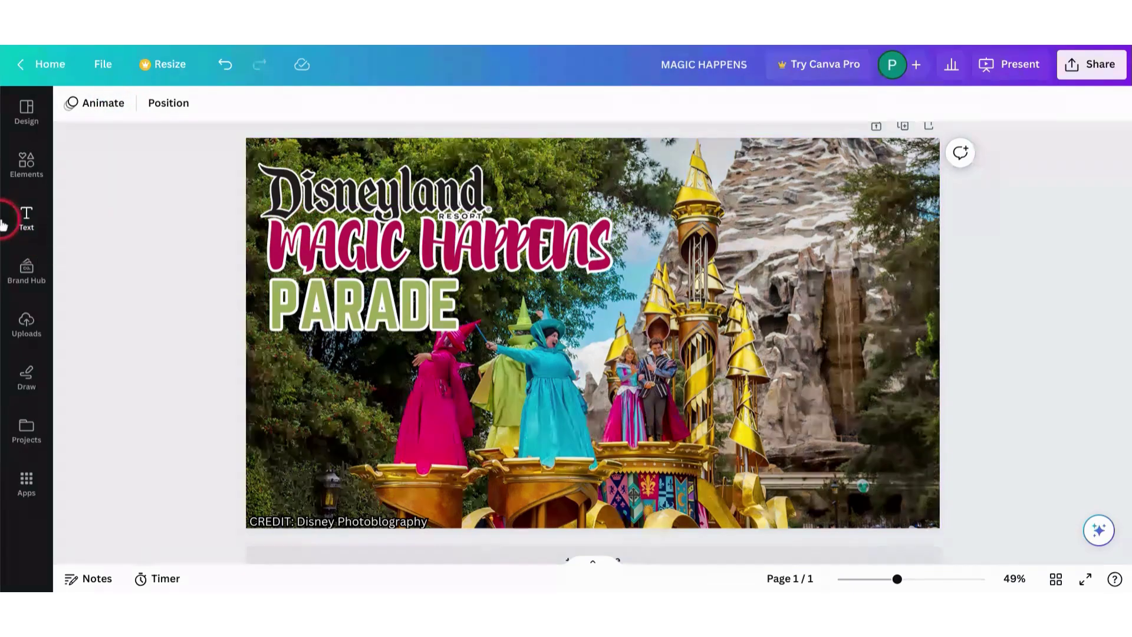
- Add a heading reading 100 and position it in the lower-right corner of the page
click(25, 220)
scroll(166, 261, up, 10)
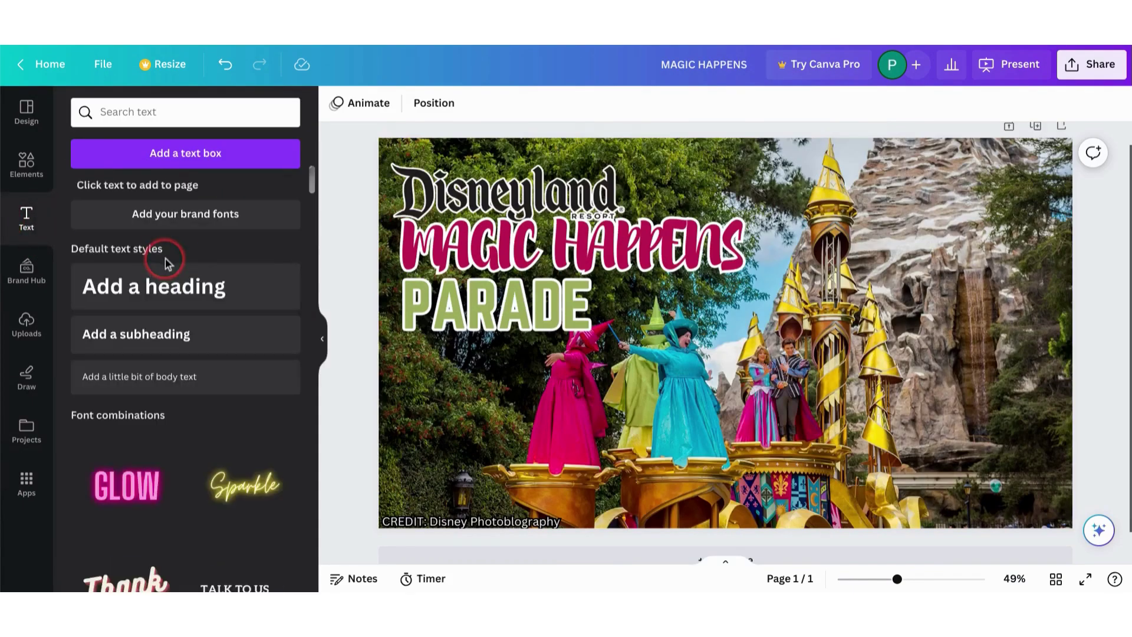
drag(154, 296, 837, 474)
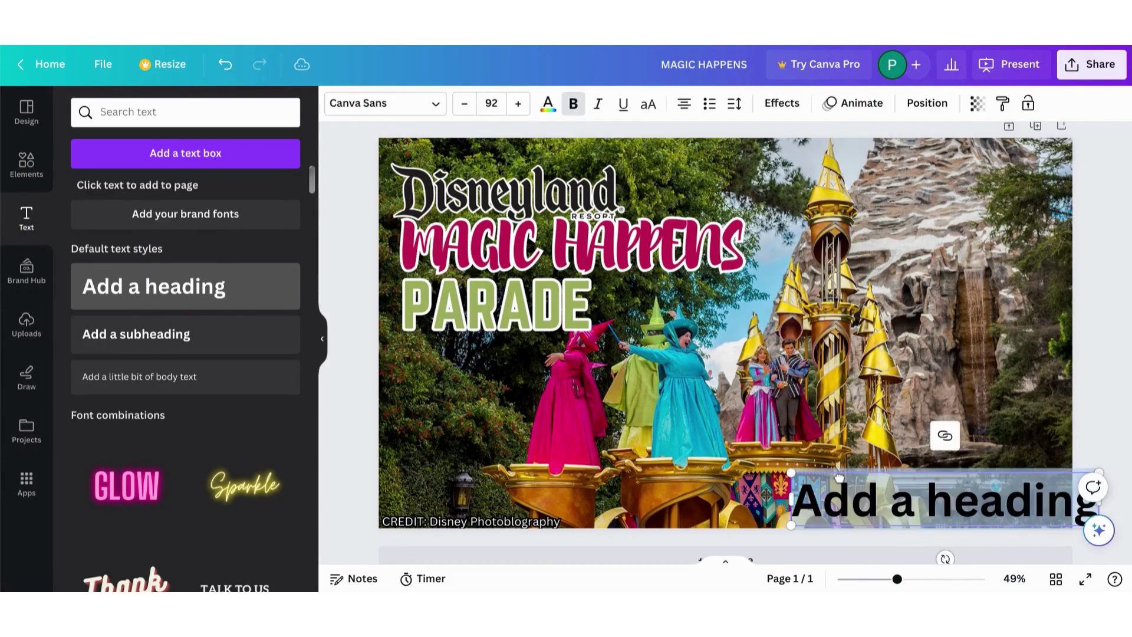
click(327, 337)
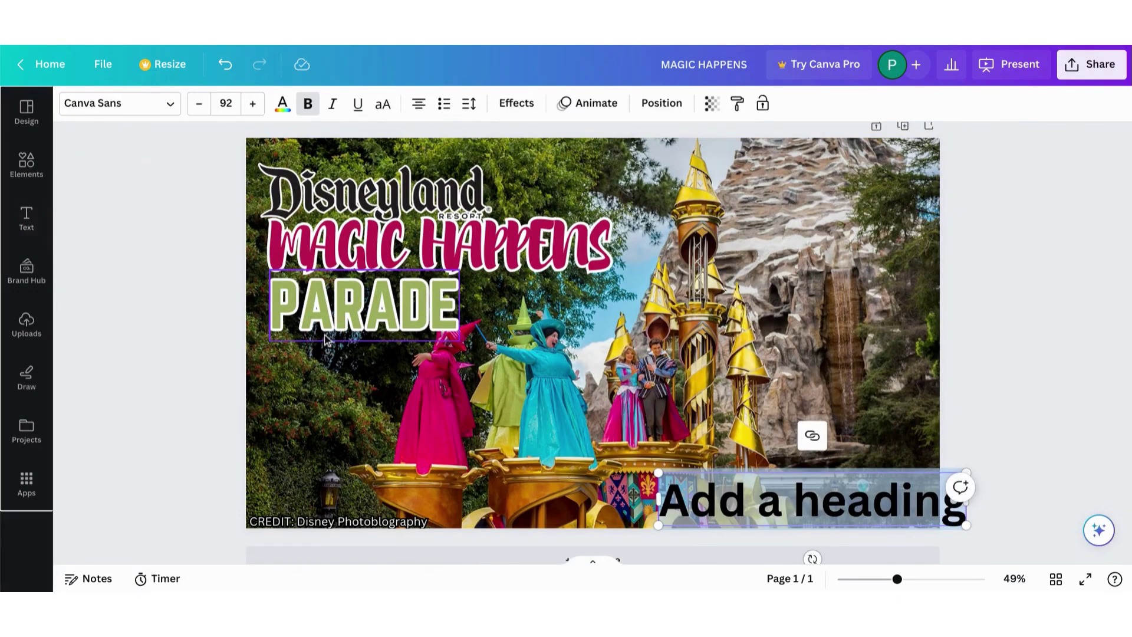
triple_click(821, 501)
text(100)
click(889, 309)
drag(810, 476, 887, 478)
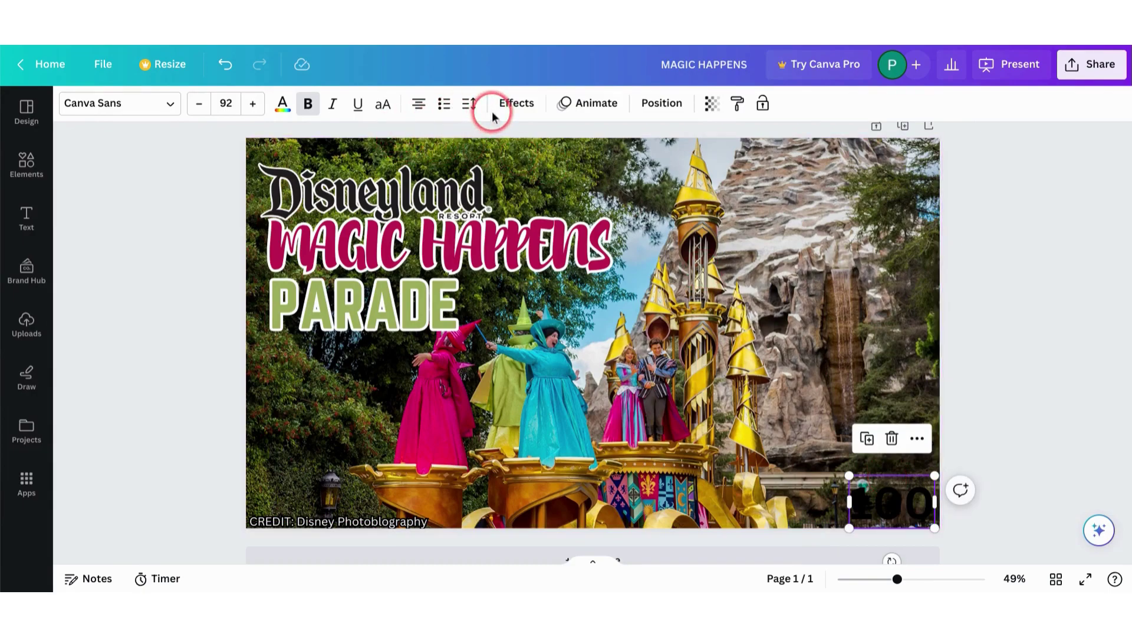
- Search the fonts for "coco" and set the 100 text in Coco Gothic
double_click(901, 498)
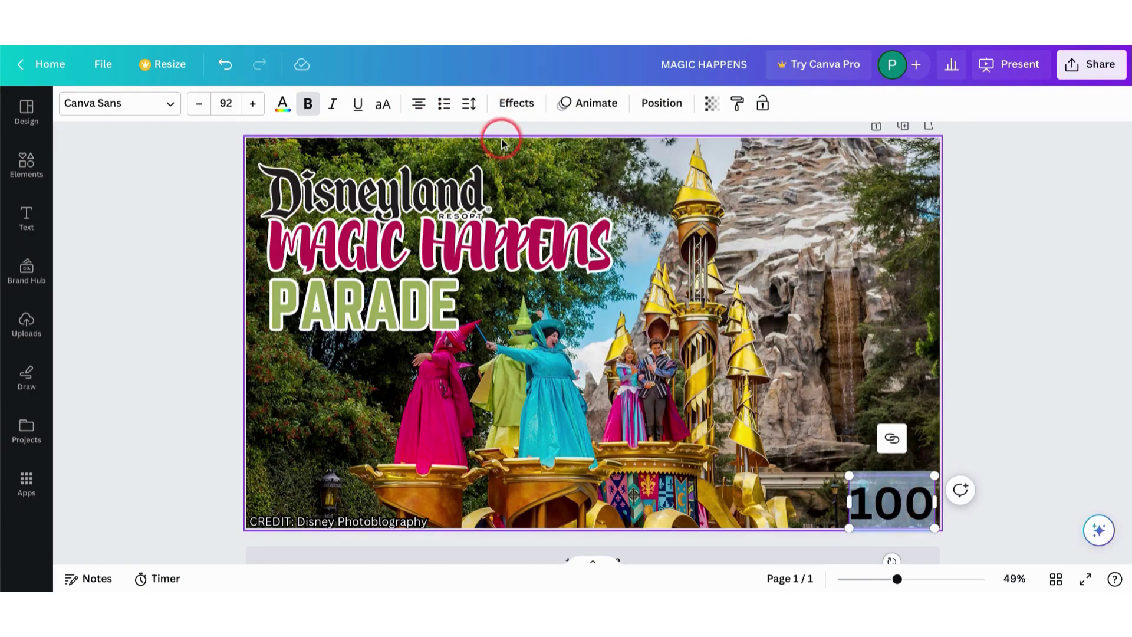
click(100, 97)
click(182, 151)
text(co)
key(BackSpace)
key(BackSpace)
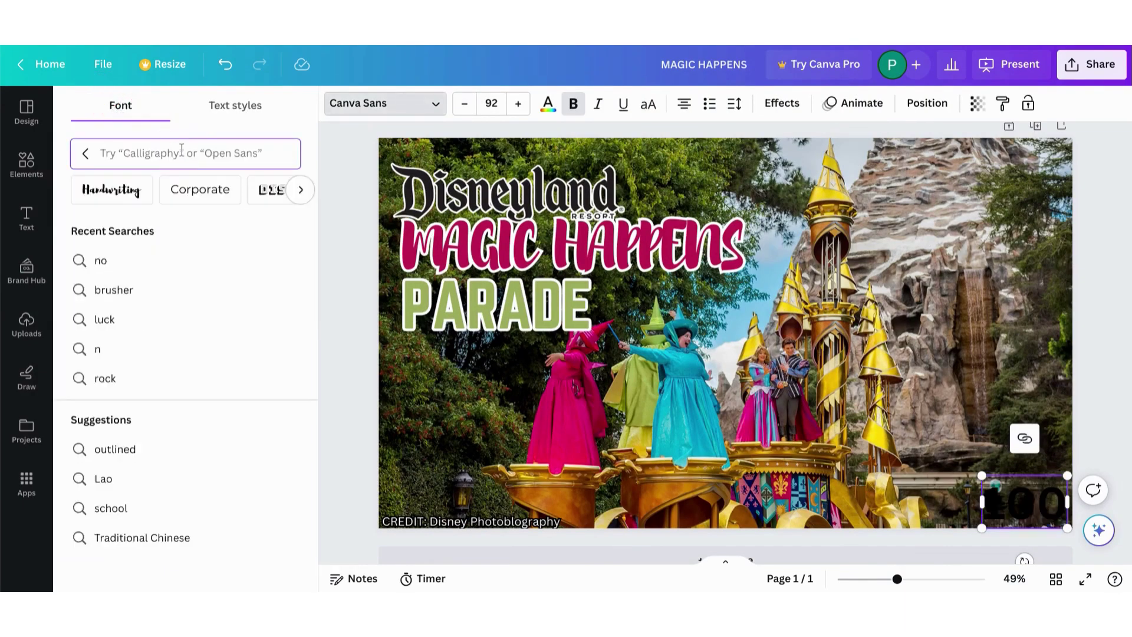
text(coco)
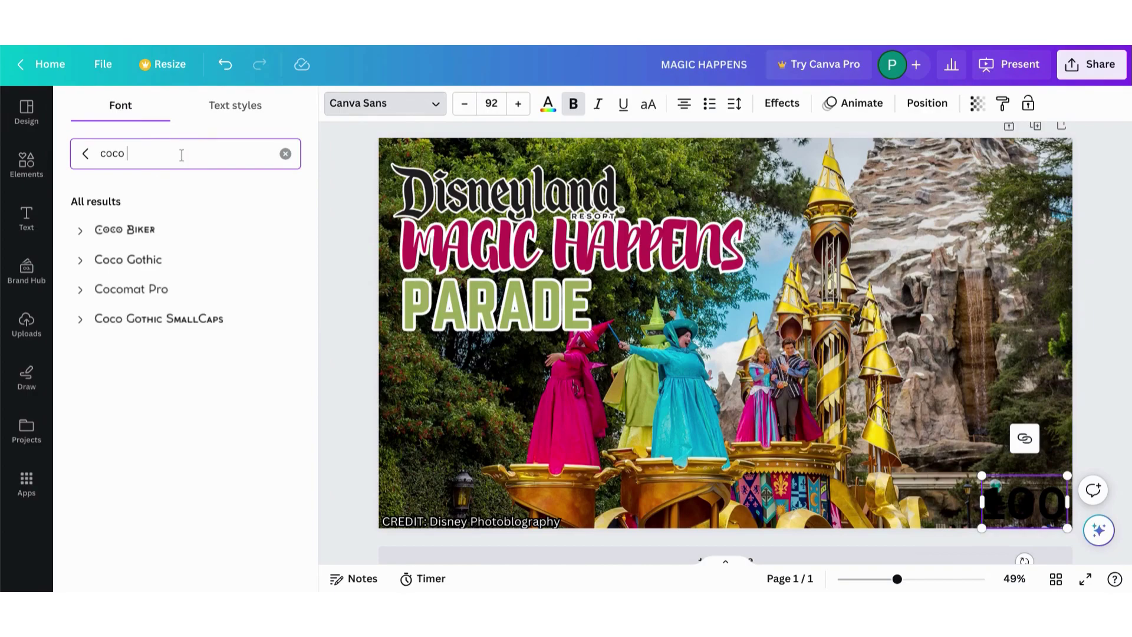
click(138, 261)
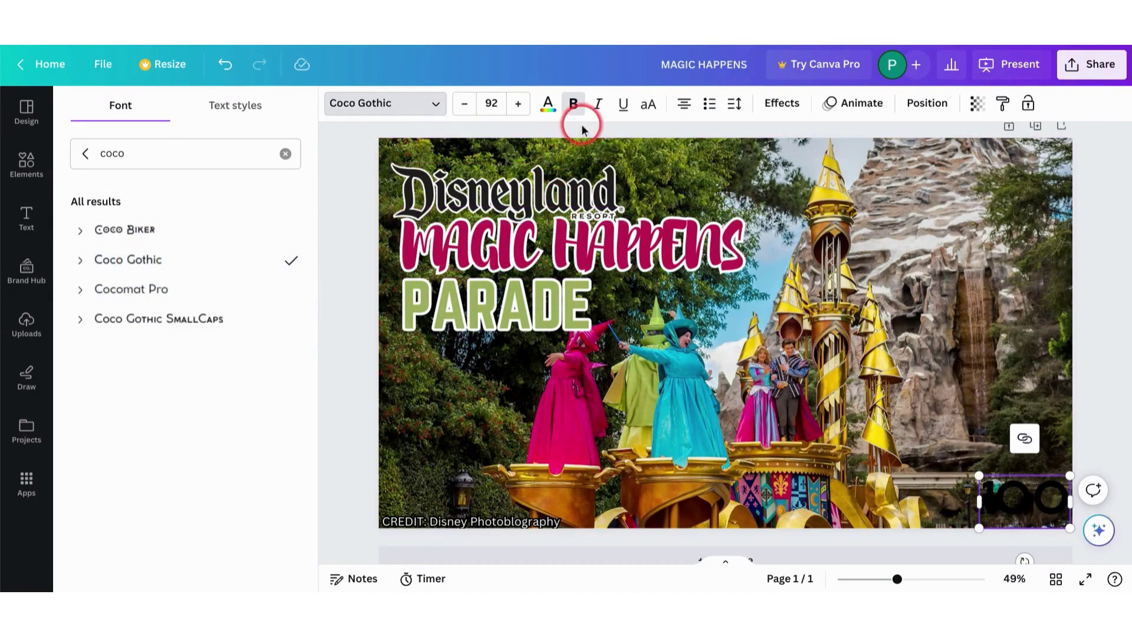
- Apply an Outline effect with thickness 181 to the 100 text
click(780, 102)
click(263, 289)
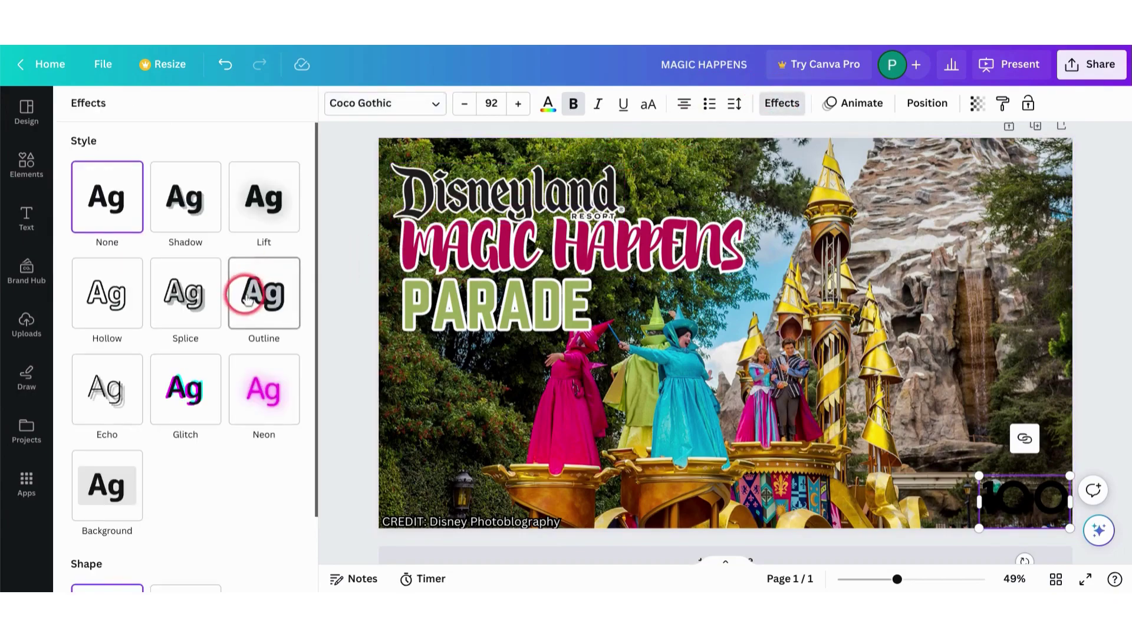
click(281, 472)
click(139, 382)
drag(164, 388, 280, 388)
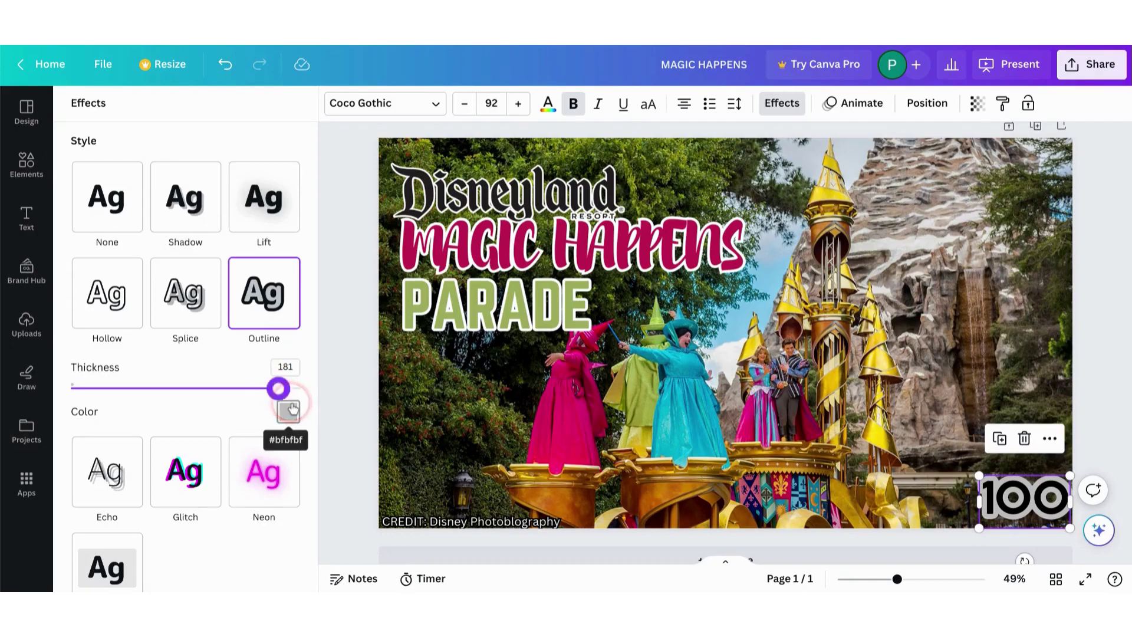
- Set the outline colour of the 100 text to dark purple and its text colour to white
click(289, 410)
click(95, 236)
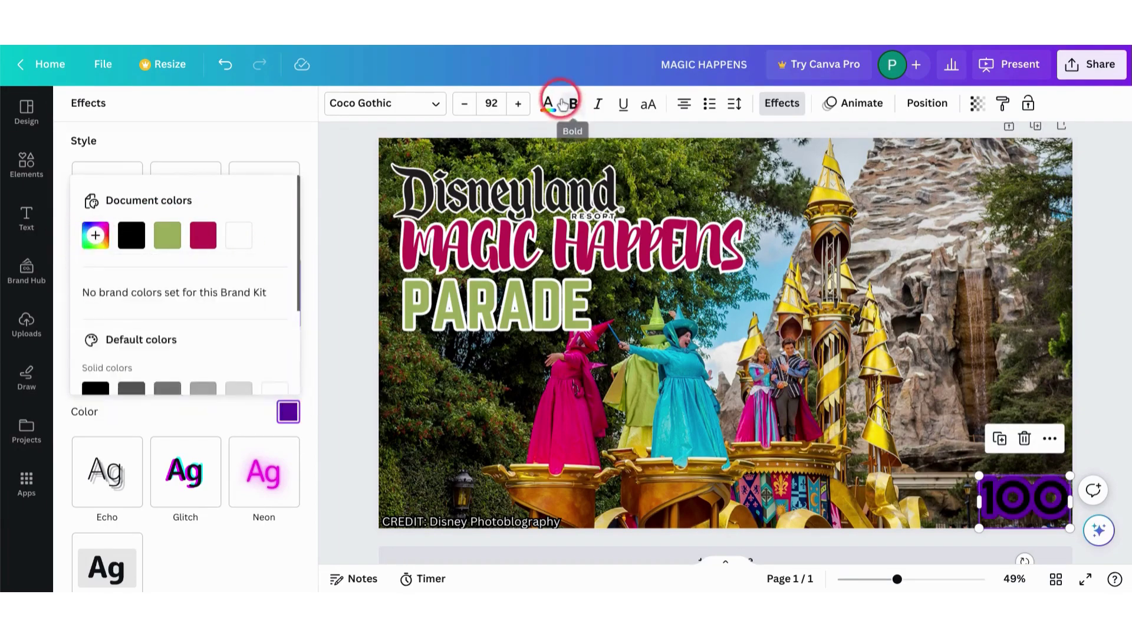
click(560, 105)
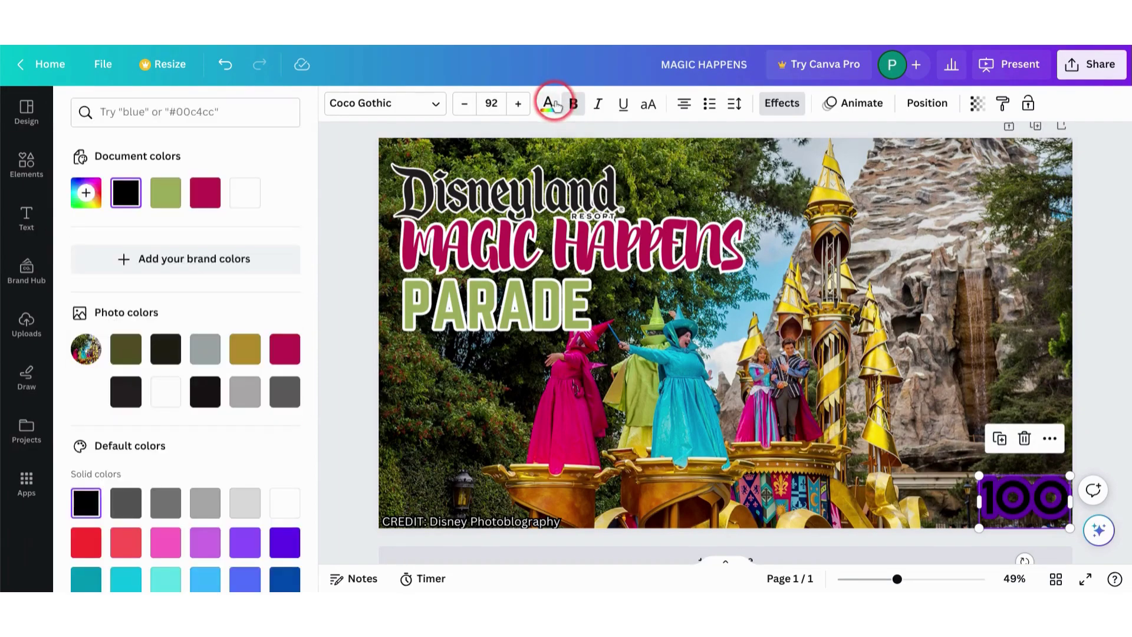
click(244, 194)
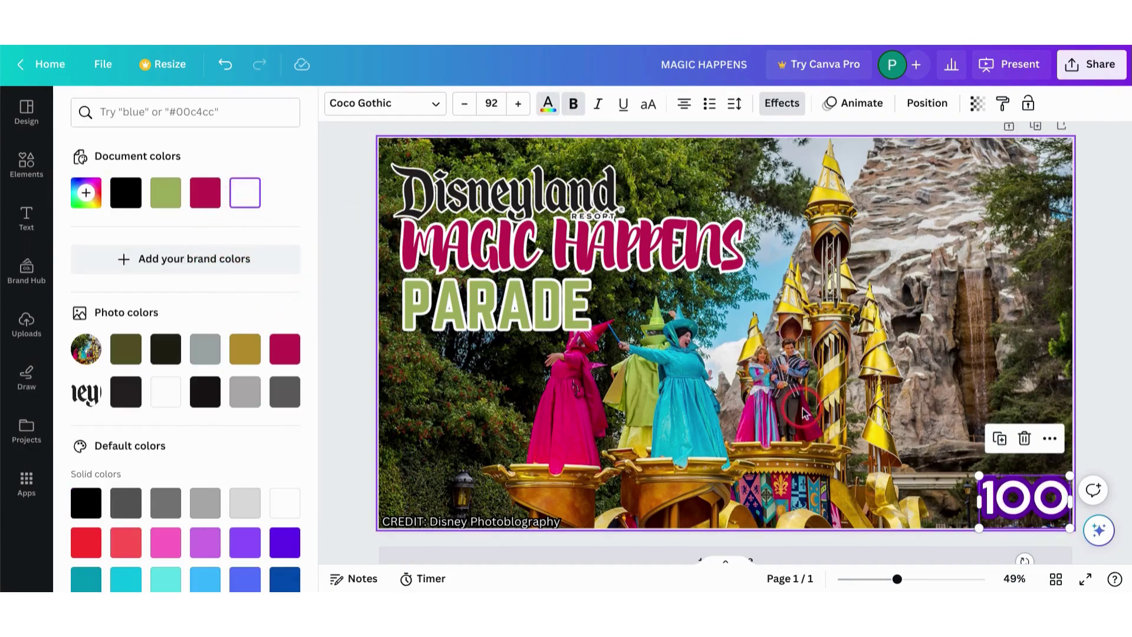
click(801, 408)
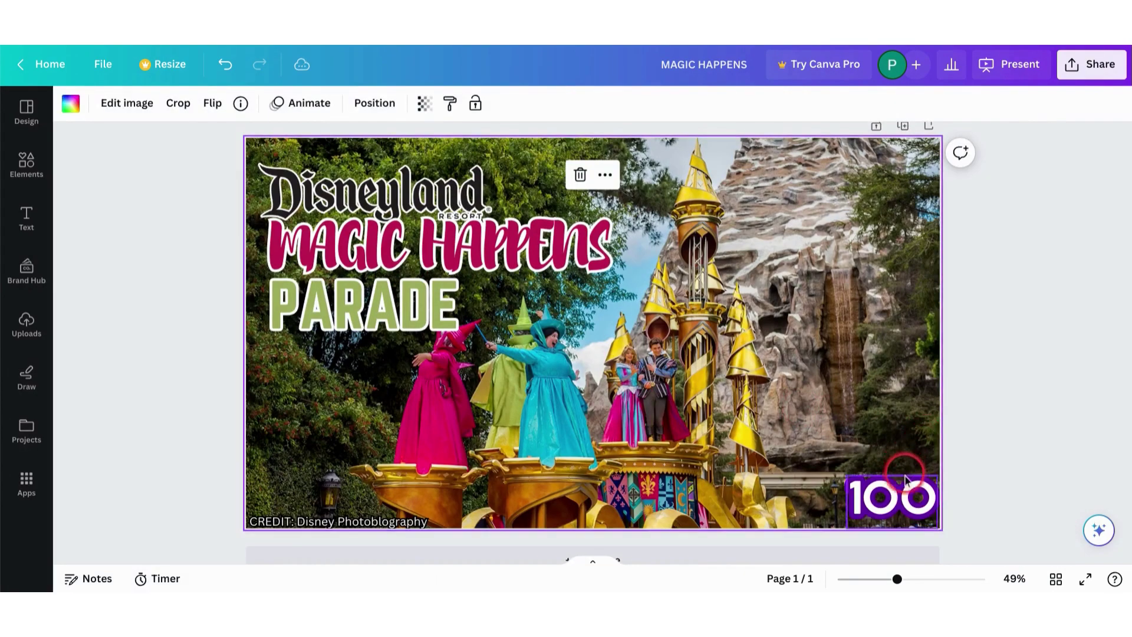
- Shrink the 100 text to font size about 82 and fit it neatly into the lower-right corner of the page
click(921, 478)
drag(936, 473, 913, 489)
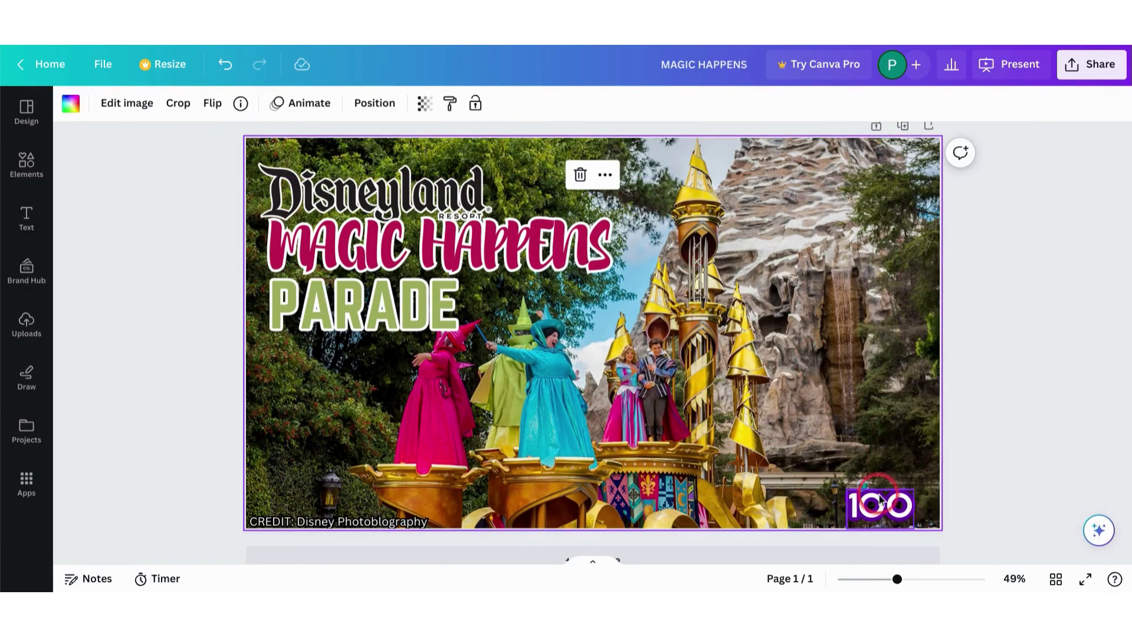
click(888, 497)
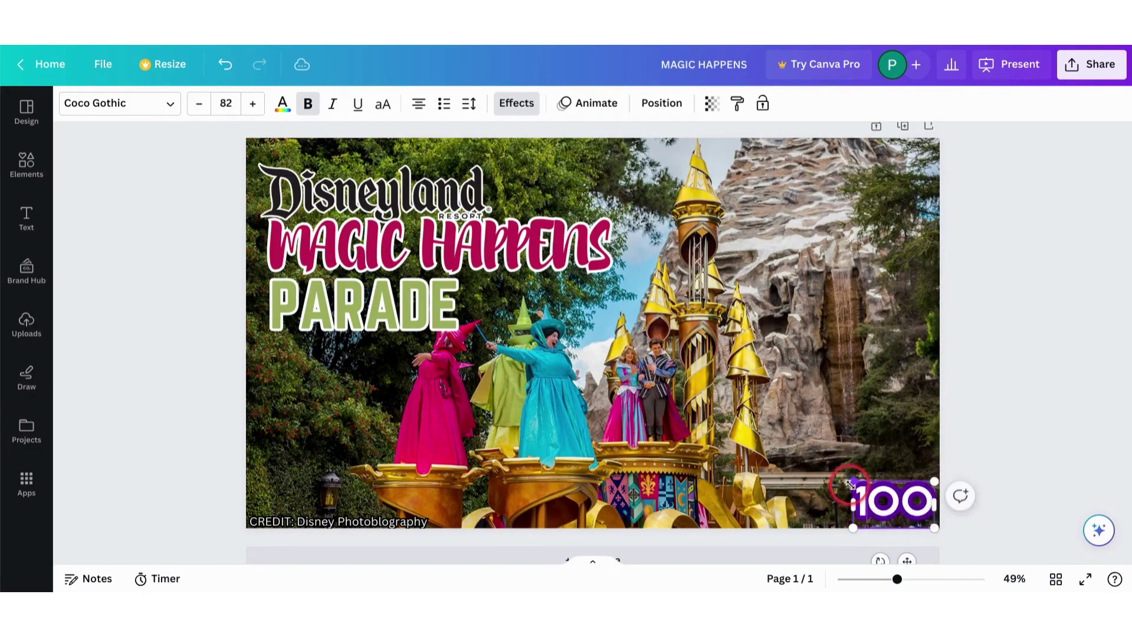
click(906, 395)
drag(892, 485, 890, 491)
ctrl+scroll(890, 491, up, 5)
scroll(1007, 437, down, 2)
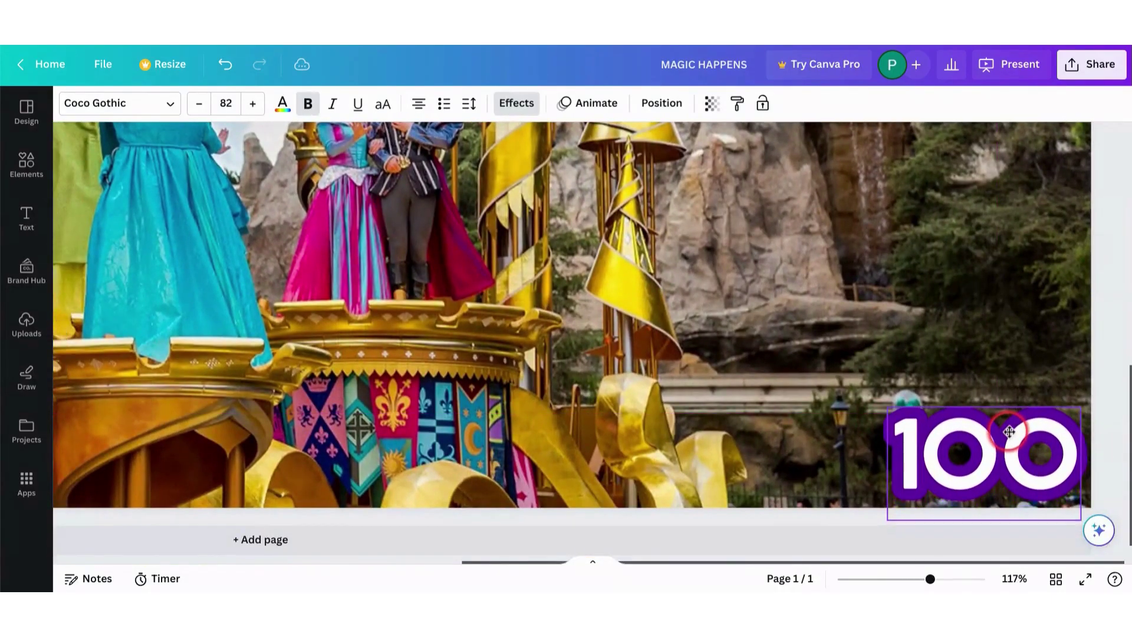
ctrl+scroll(1008, 433, down, 5)
click(1009, 431)
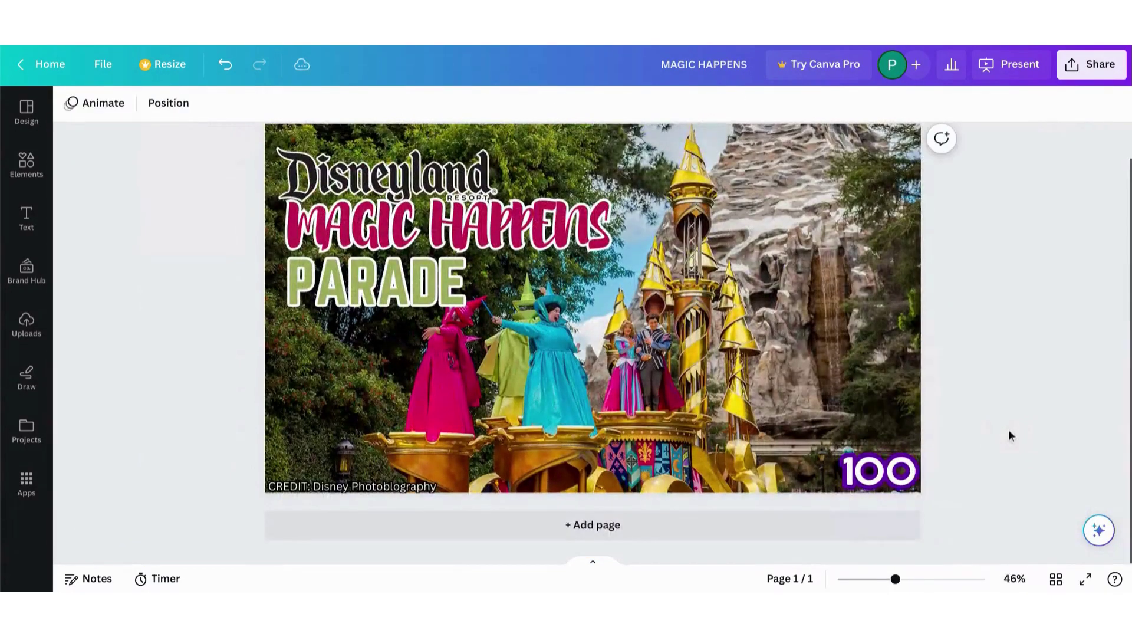
scroll(1009, 431, up, 1)
ctrl+scroll(1009, 430, up, 1)
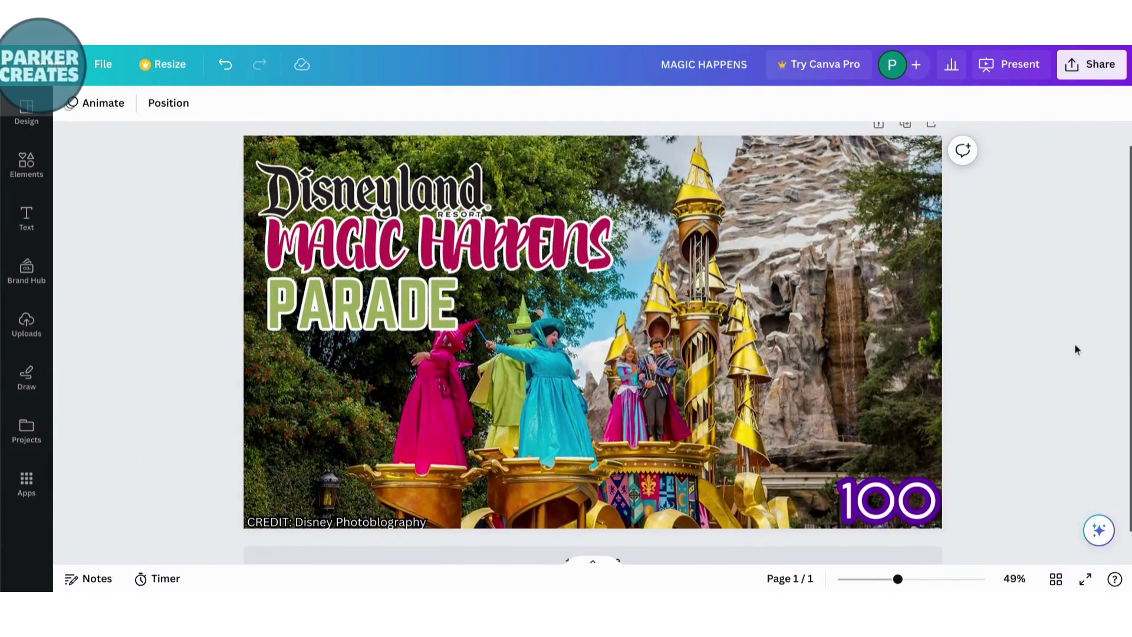
- Add a second page, paste the night-time castle photo onto it and set the photo as the page background
scroll(1075, 350, up, 1)
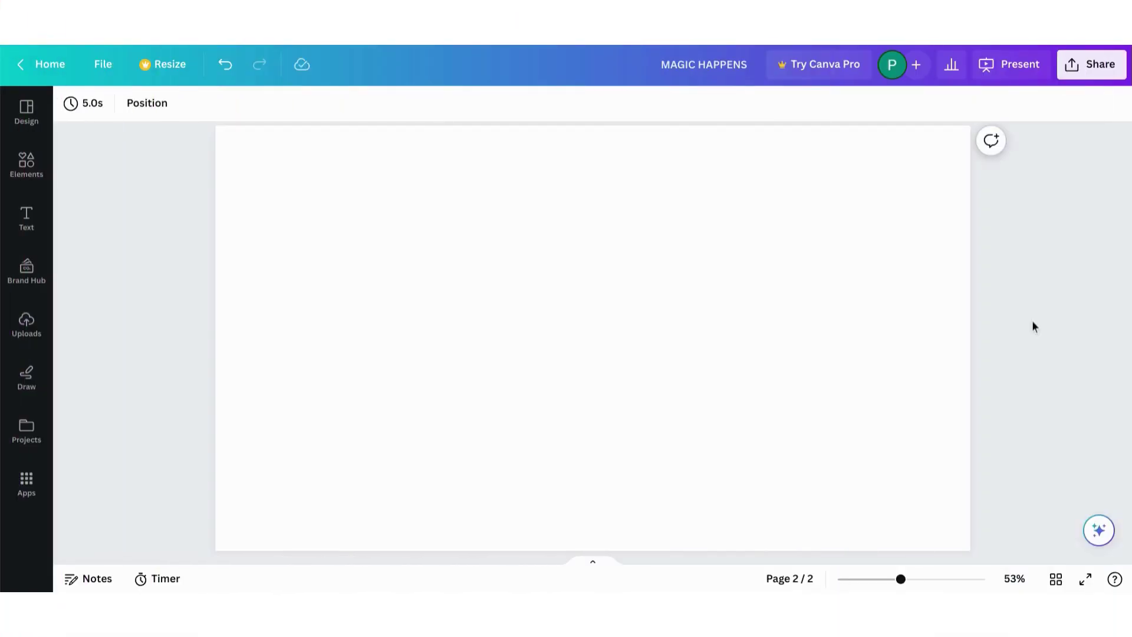
click(1023, 410)
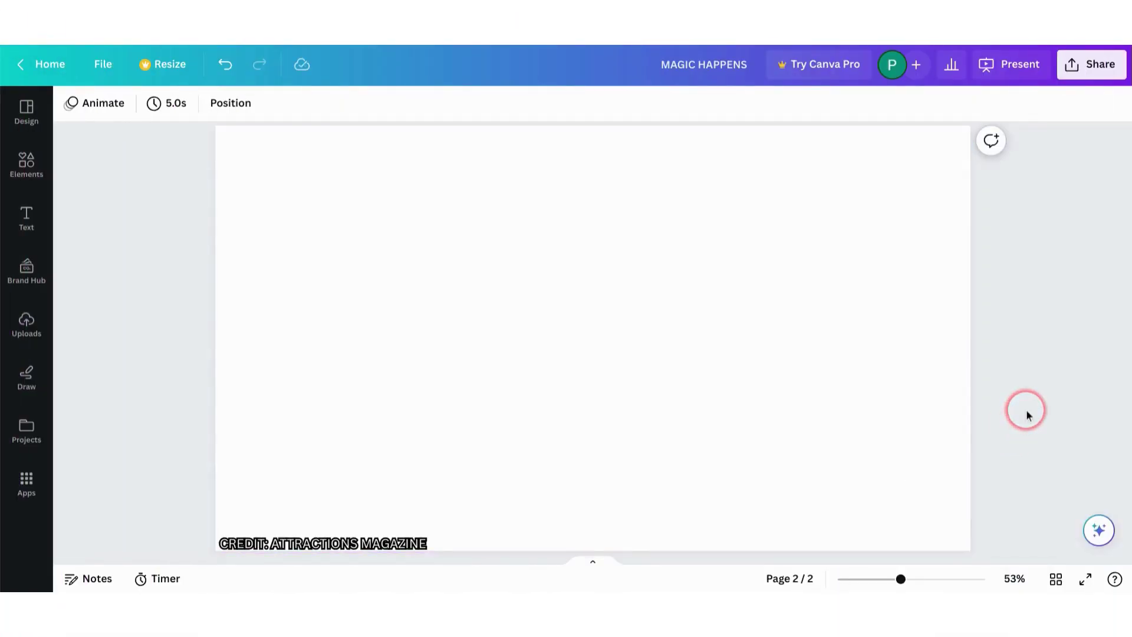
key(ctrl+v)
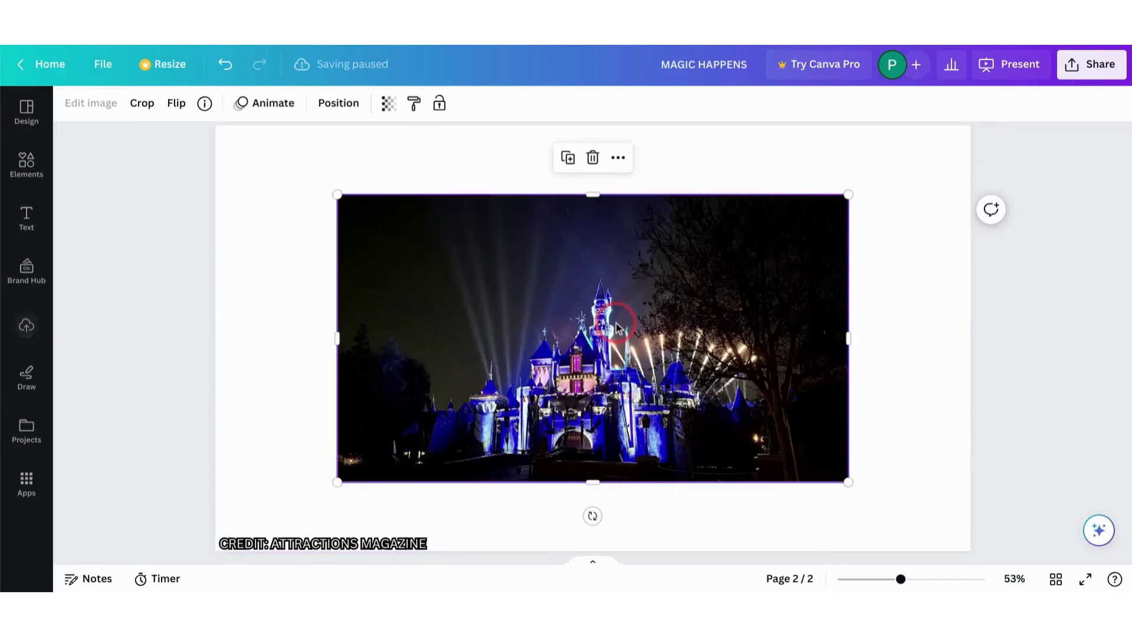
right_click(616, 195)
click(731, 534)
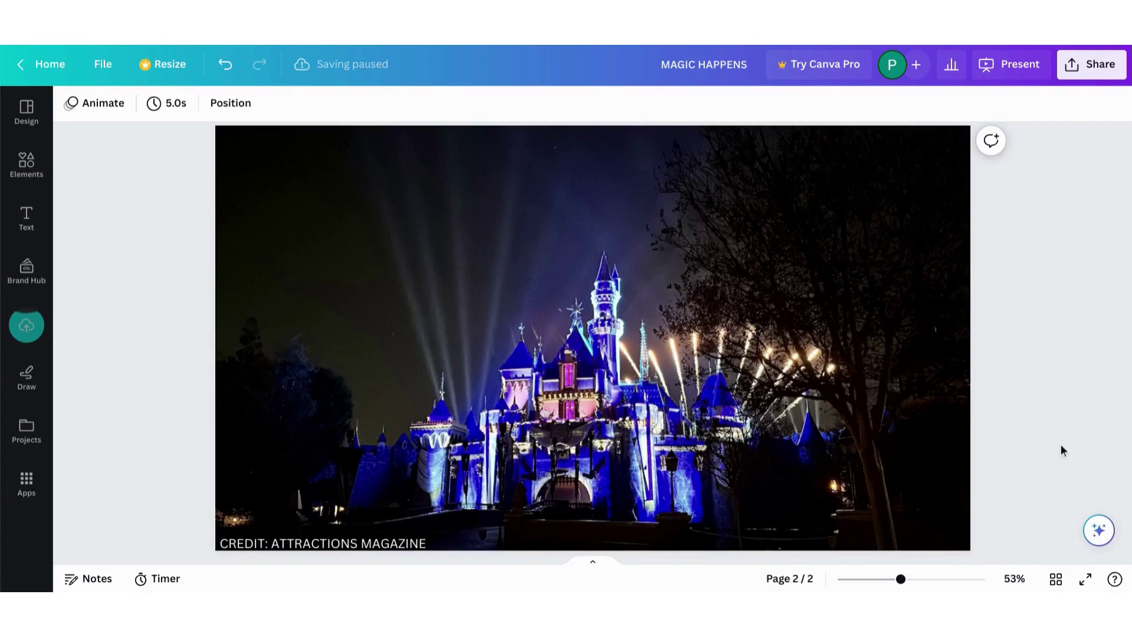
click(1043, 444)
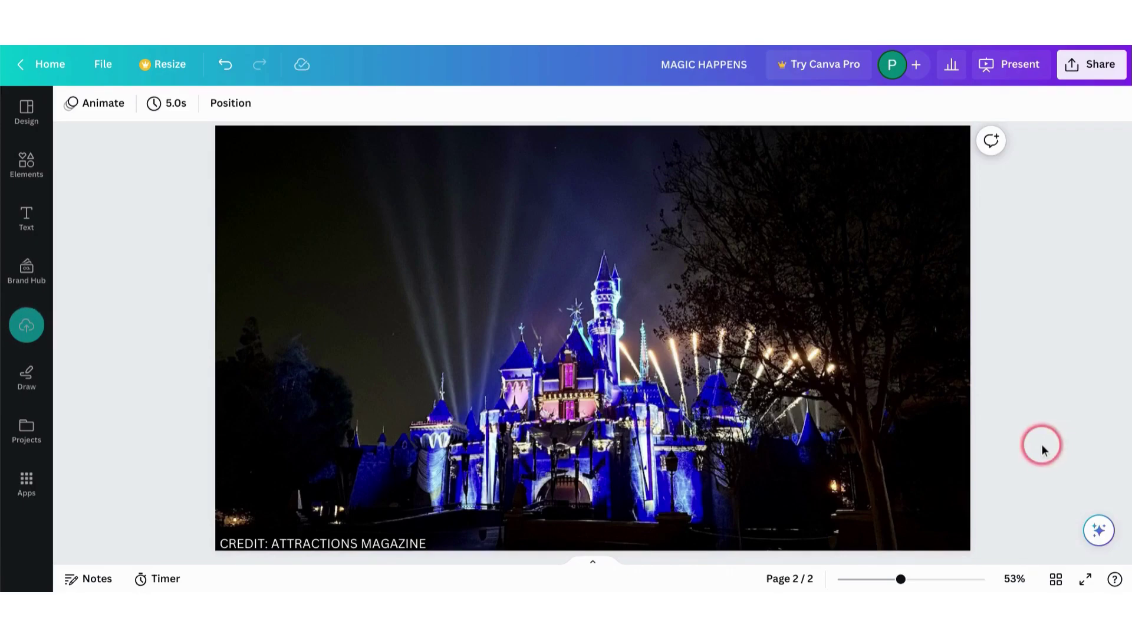
- Add a heading text box near the top of the castle page
click(205, 311)
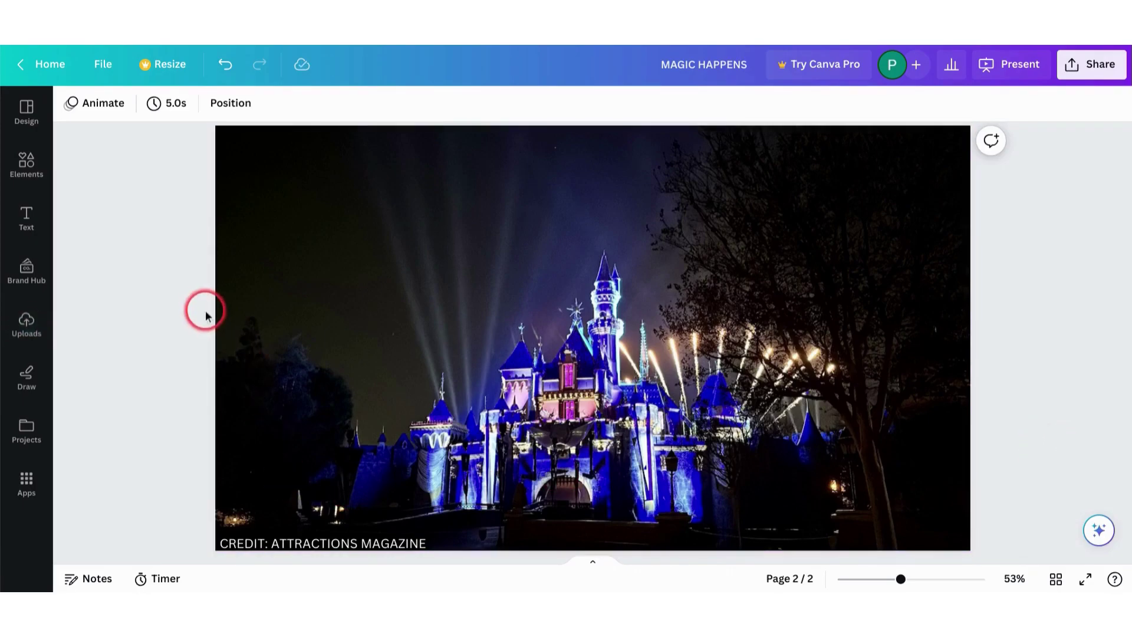
click(20, 202)
drag(265, 273, 589, 158)
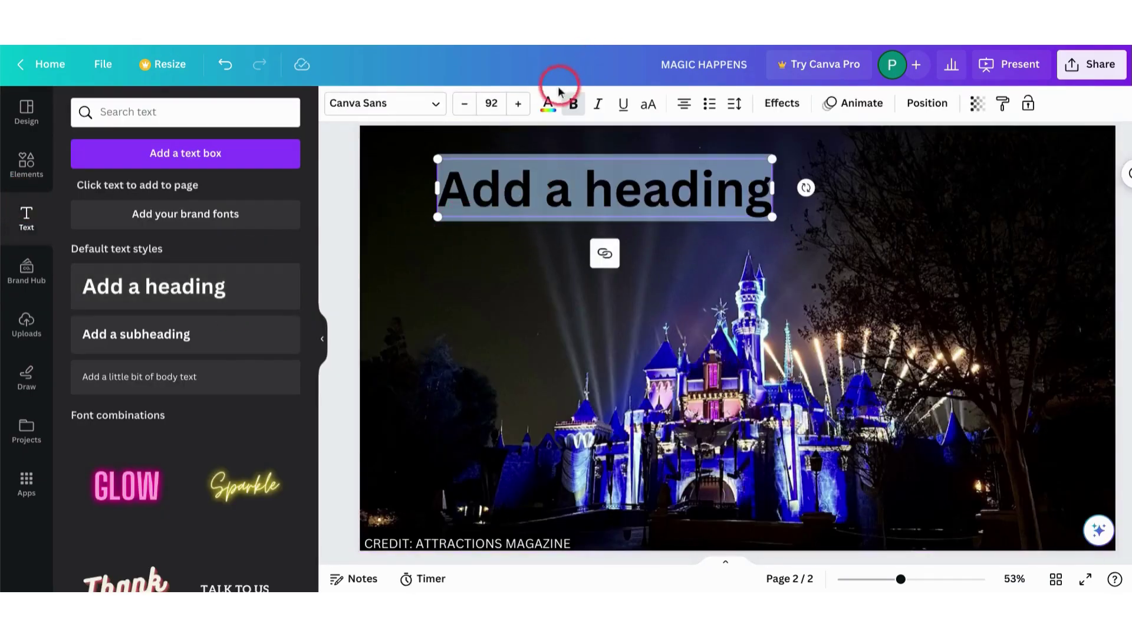
- Set the heading's text colour to white and enlarge it to font size about 159
click(548, 105)
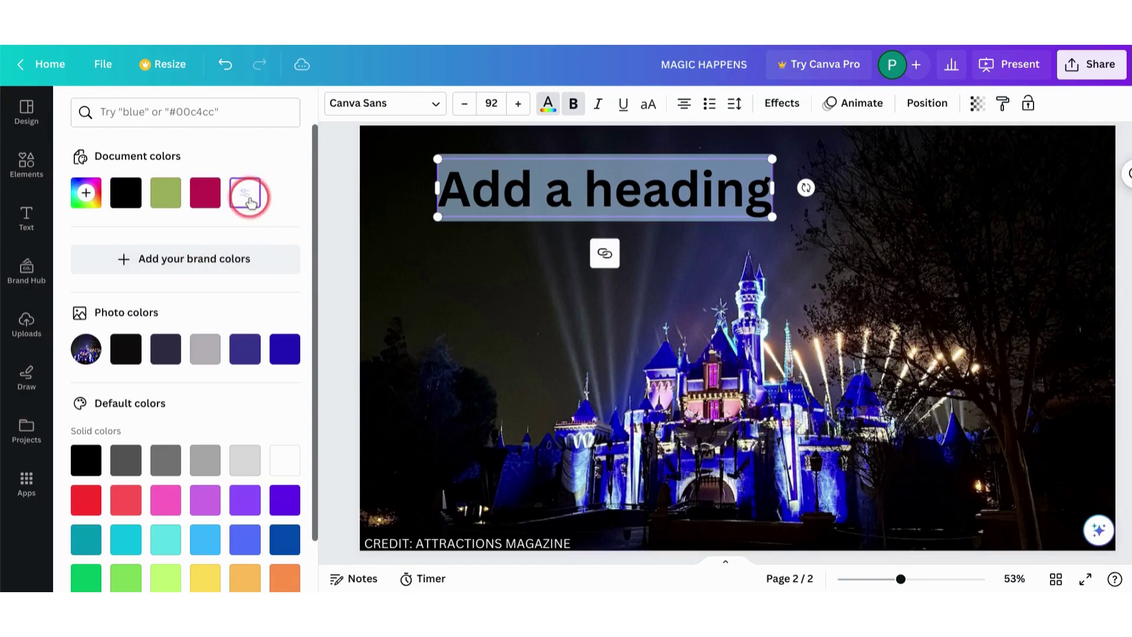
click(321, 349)
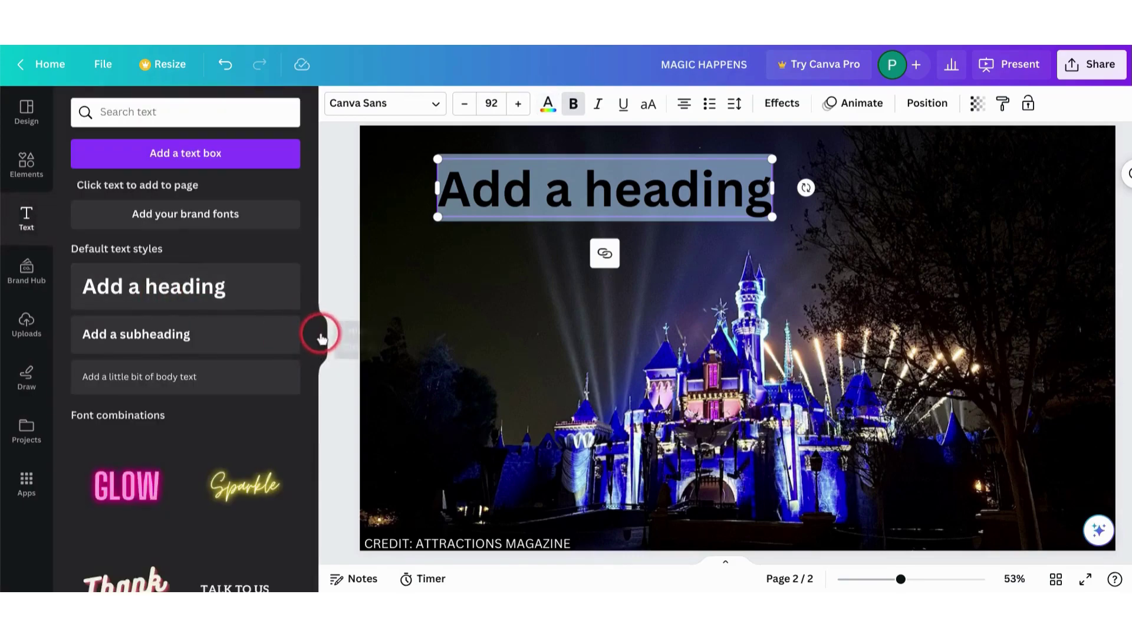
click(322, 338)
drag(628, 217, 872, 255)
click(962, 302)
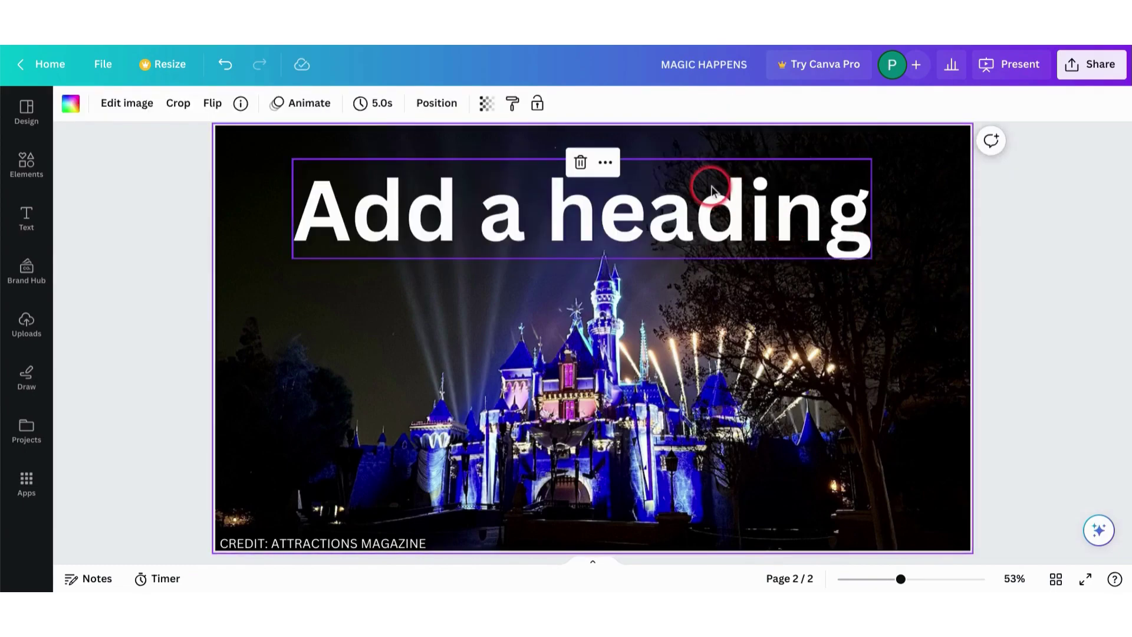
- Replace the heading's placeholder text with WONDROUS JOURNEYS
double_click(712, 187)
text(WON)
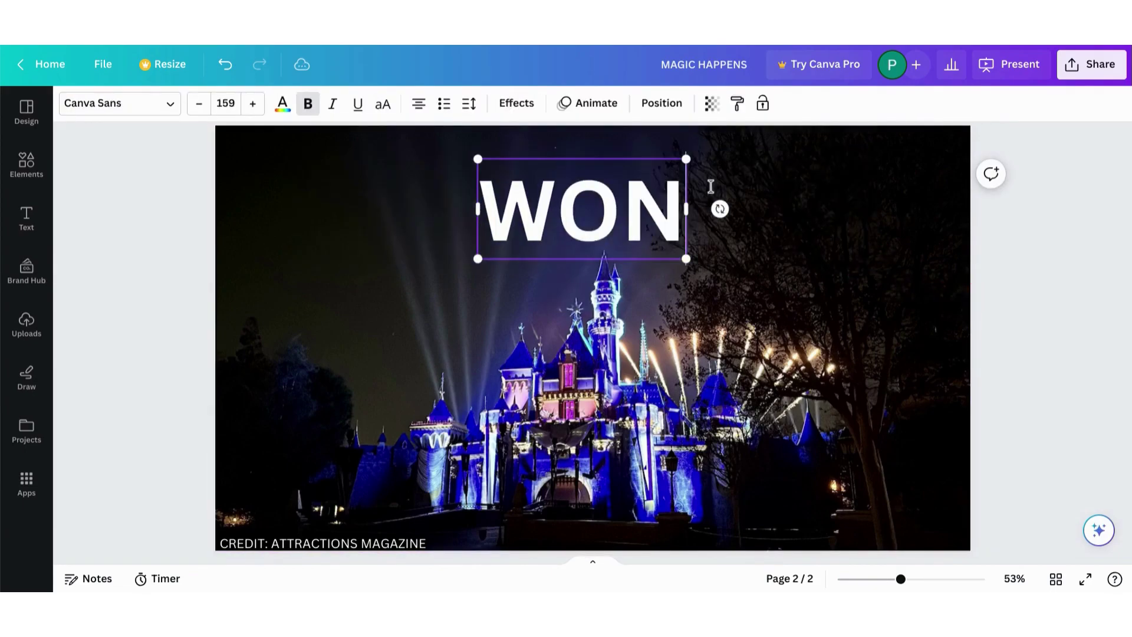
text(DEROUS JOURNEYS)
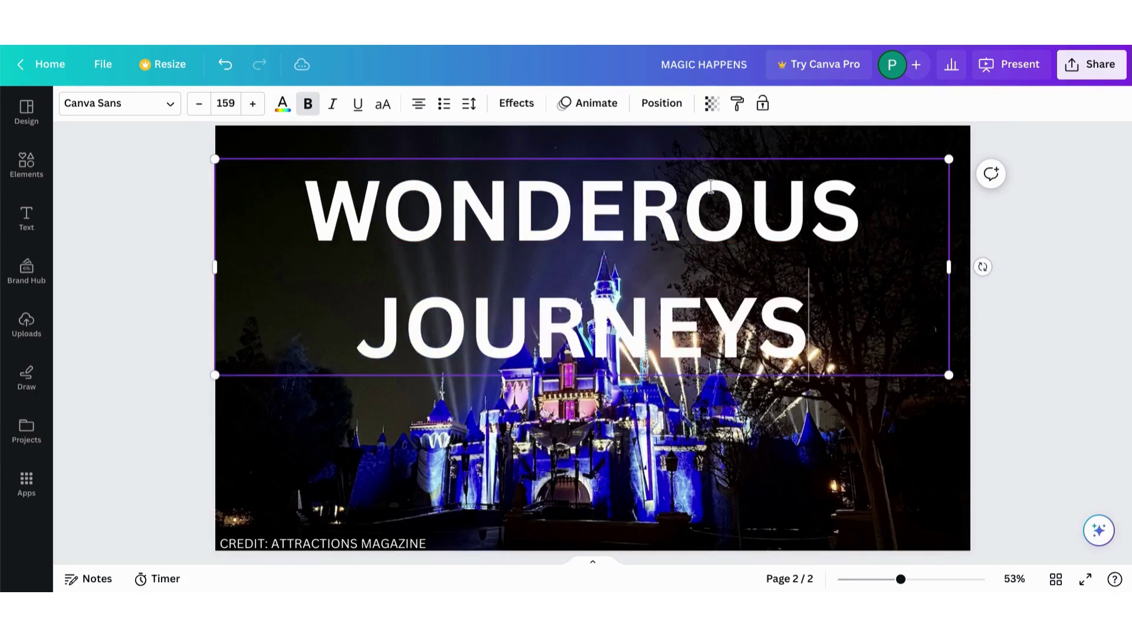
- Search the fonts for "ber" and apply Bernoru Expanded to the WONDROUS JOURNEYS heading
click(131, 102)
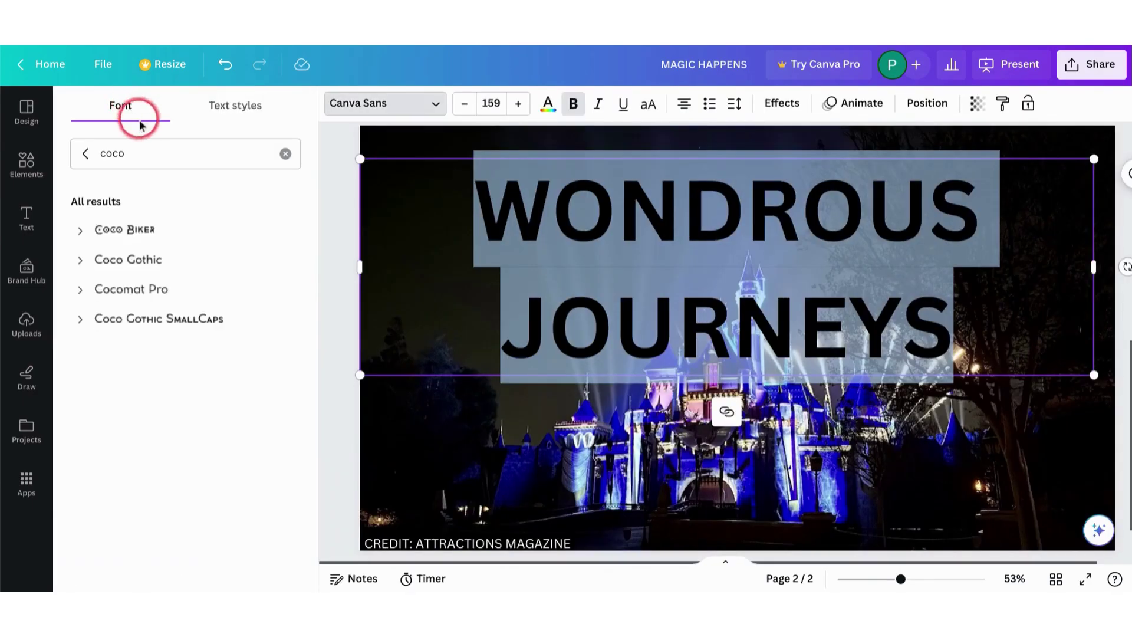
click(289, 157)
text(bernous)
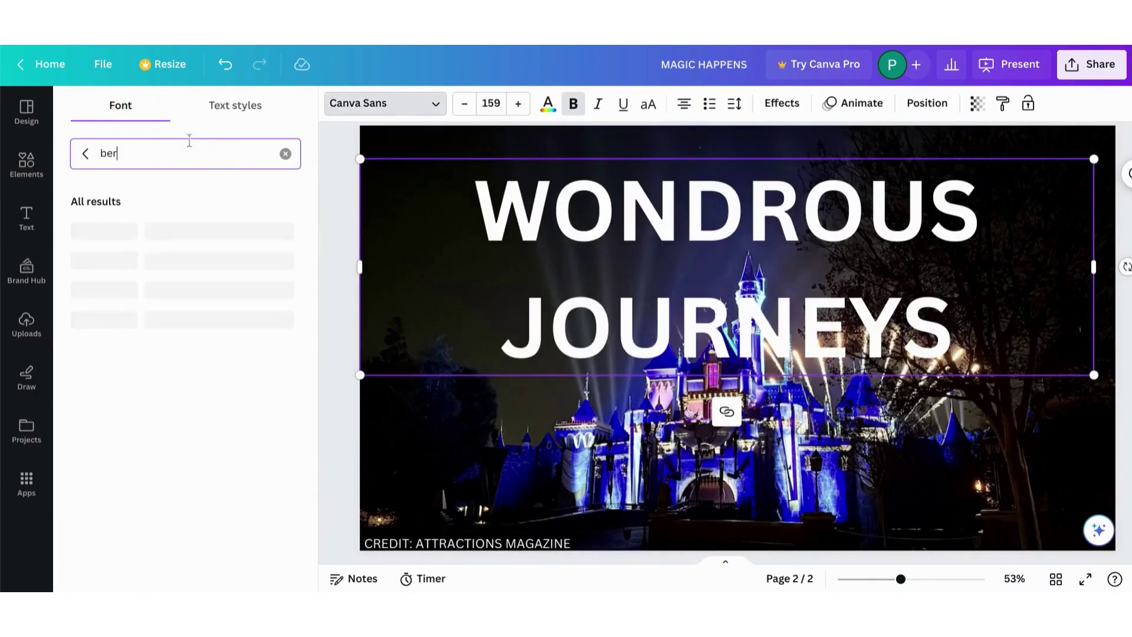
click(223, 156)
key(BackSpace)
click(224, 176)
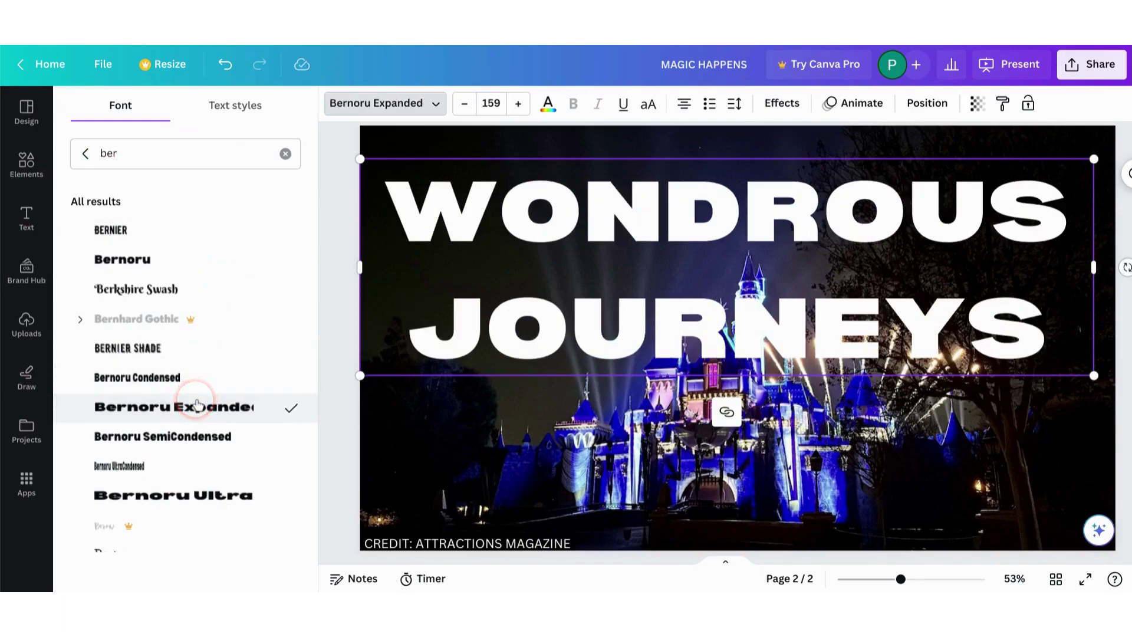
click(382, 380)
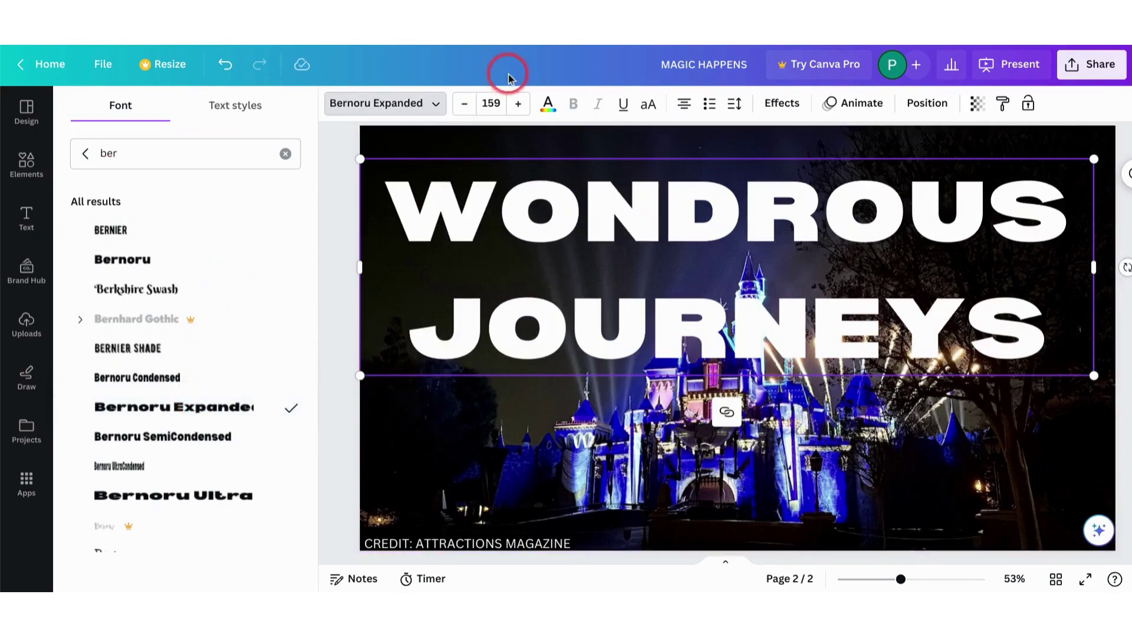
- Set the WONDROUS JOURNEYS heading's font size to 125
click(490, 100)
text(12)
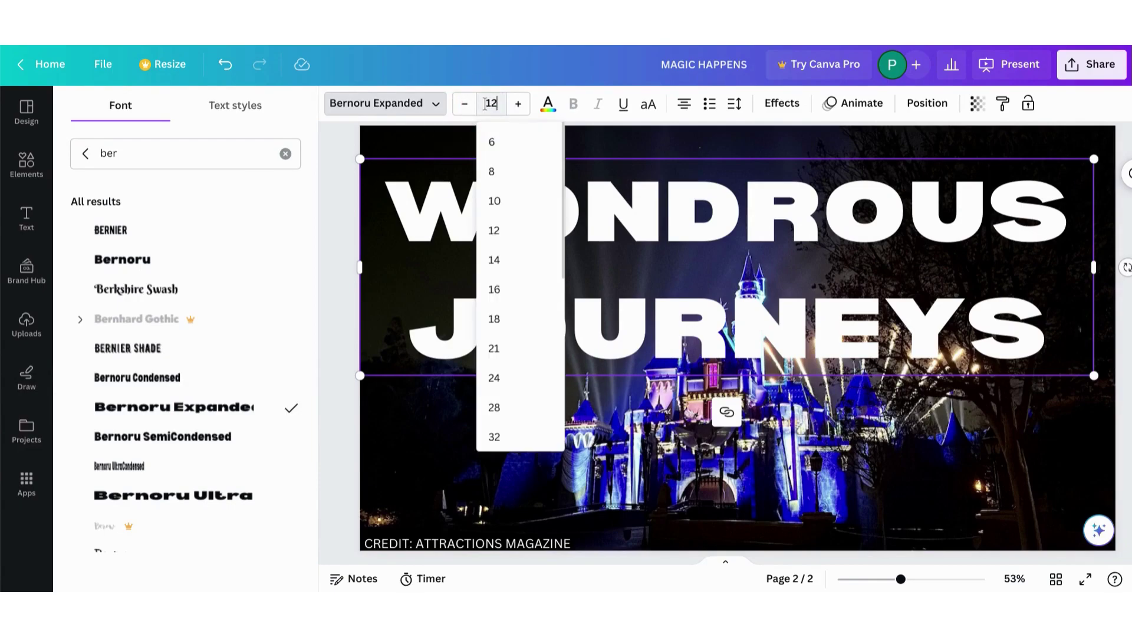
text(5)
key(Return)
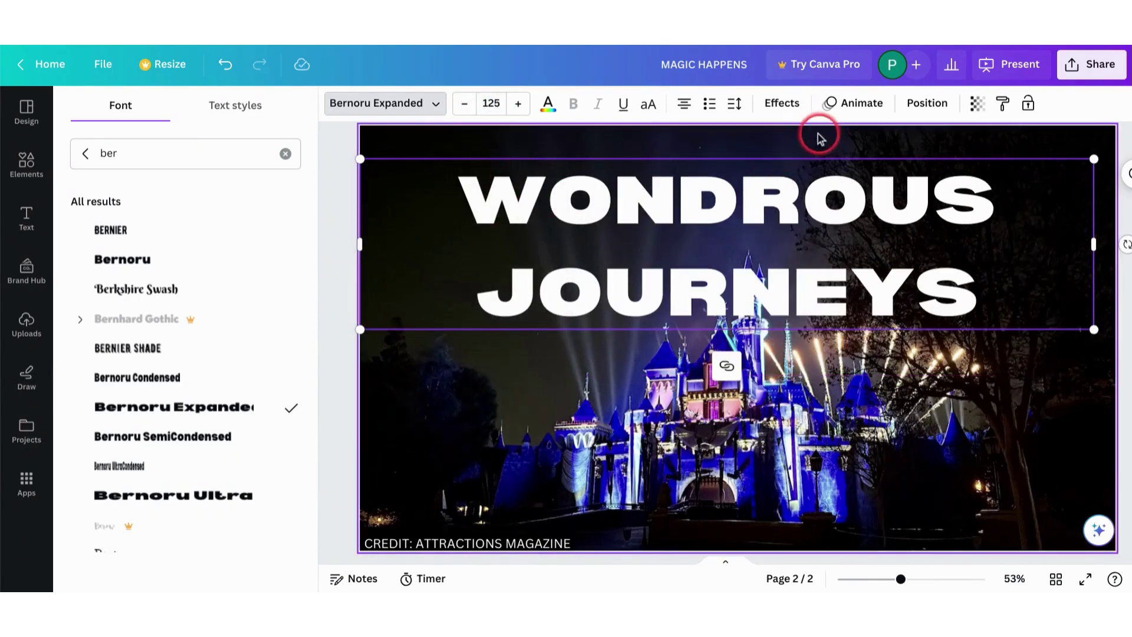
- Apply a black Outline effect to the WONDROUS JOURNEYS heading and thicken the outline
click(780, 104)
click(284, 271)
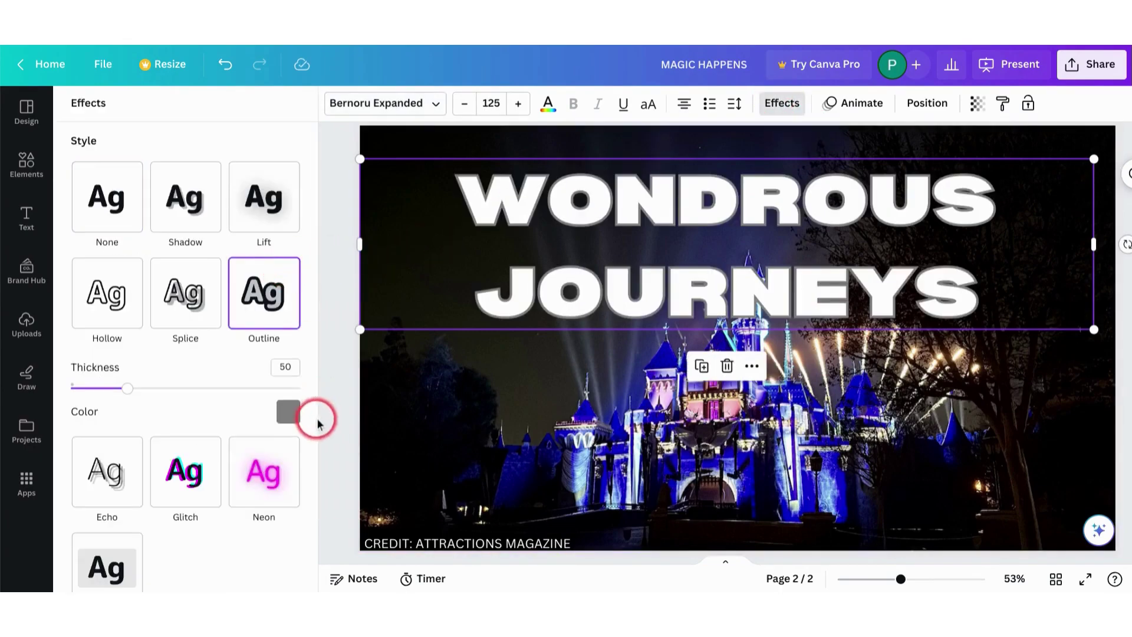
click(288, 414)
scroll(226, 341, down, 3)
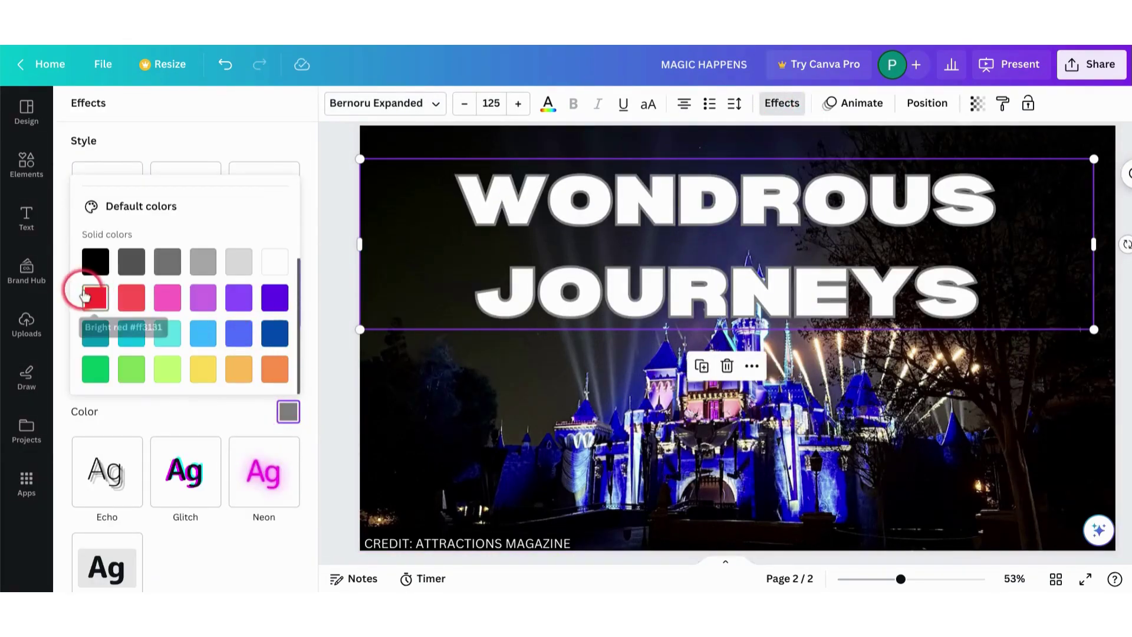
click(95, 261)
click(312, 392)
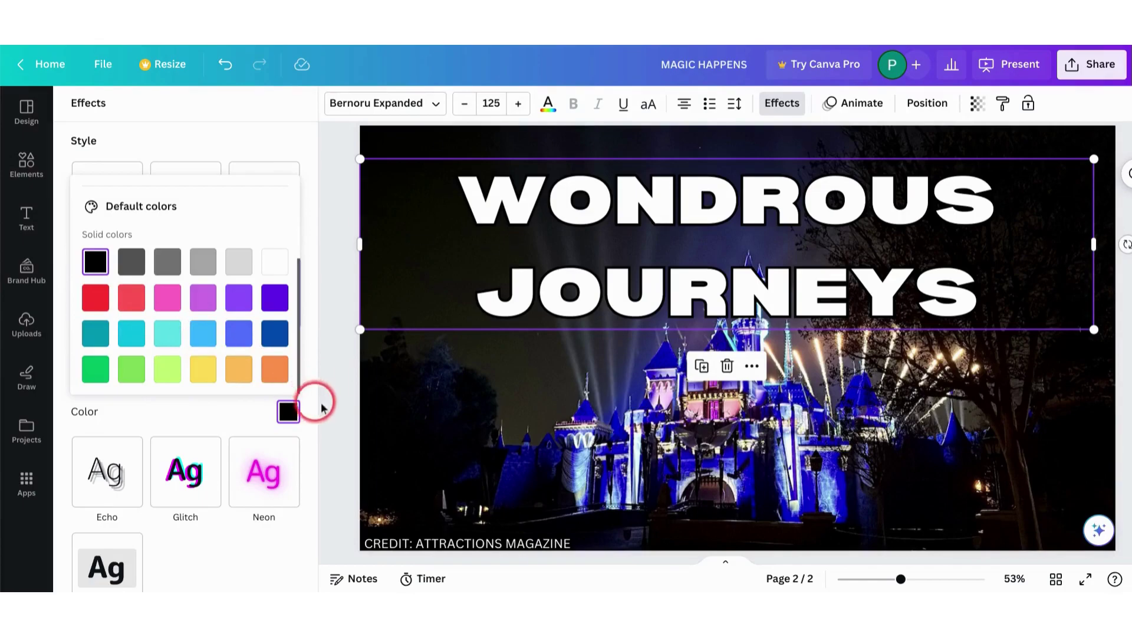
click(192, 372)
- Move the WONDROUS JOURNEYS heading slightly higher and centre it horizontally on the page
drag(480, 290, 478, 280)
drag(946, 316, 963, 313)
click(1125, 320)
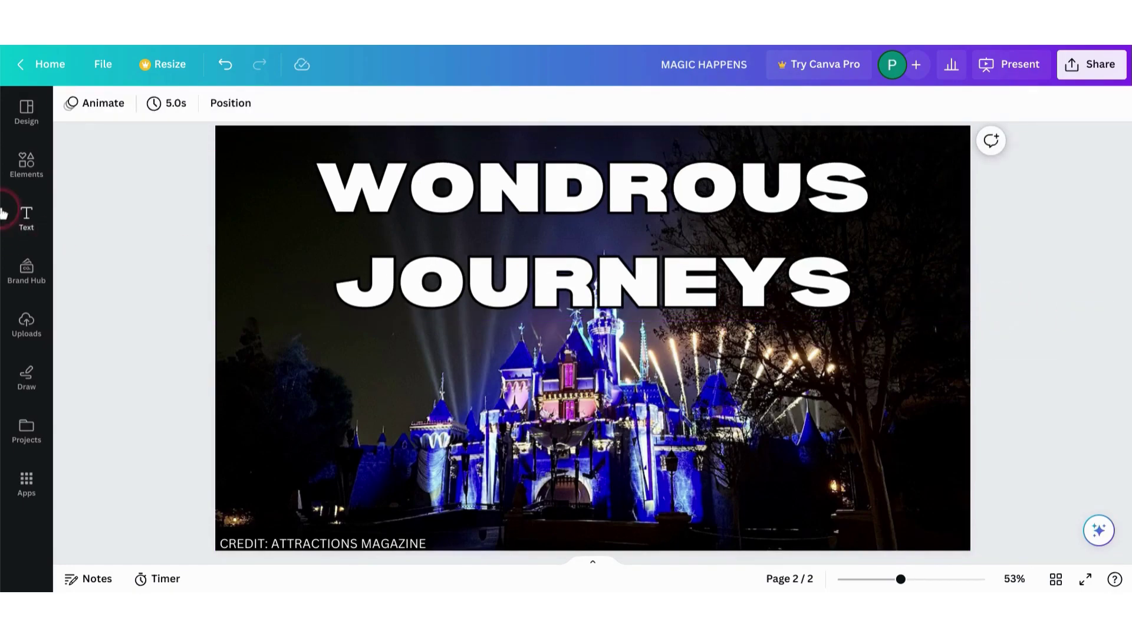
- Search the graphics for "blue butterfly" and place the blue-and-black butterfly to the left of the castle
click(14, 171)
click(114, 115)
text(blue )
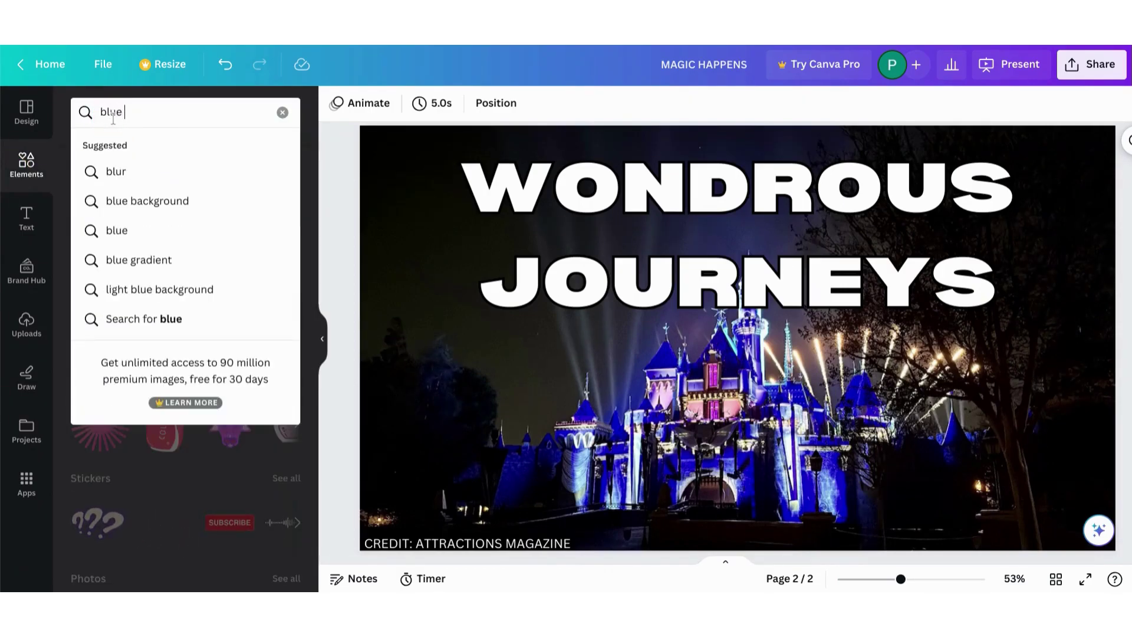
text(butterfly)
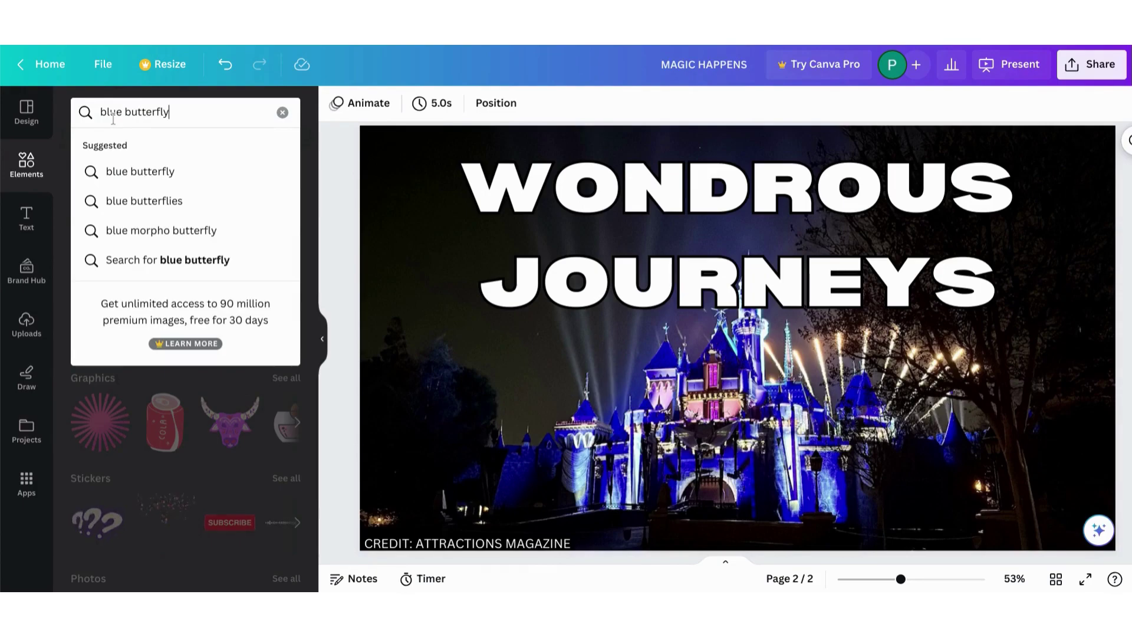
key(Return)
click(120, 147)
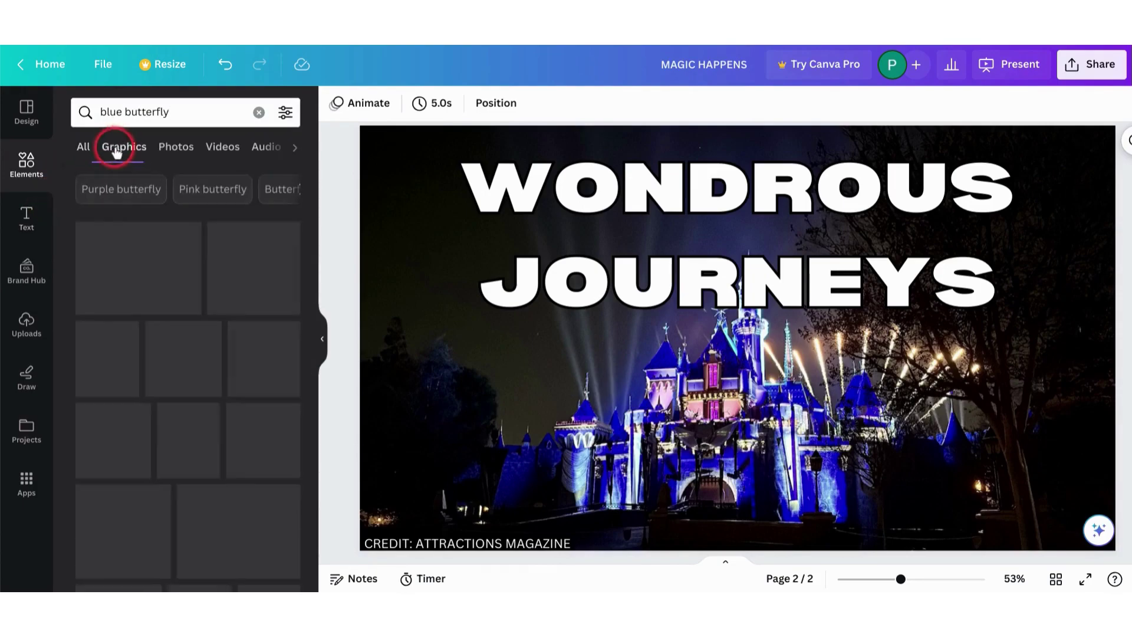
drag(113, 276, 420, 349)
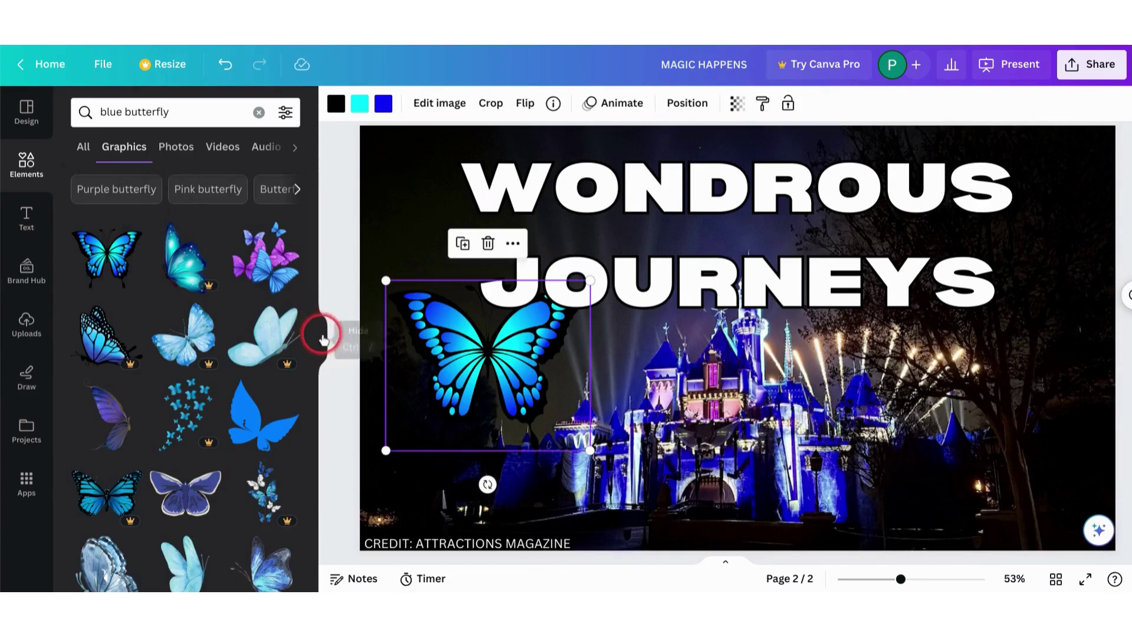
- Change the butterfly graphic's layer order relative to the heading
click(322, 338)
right_click(376, 384)
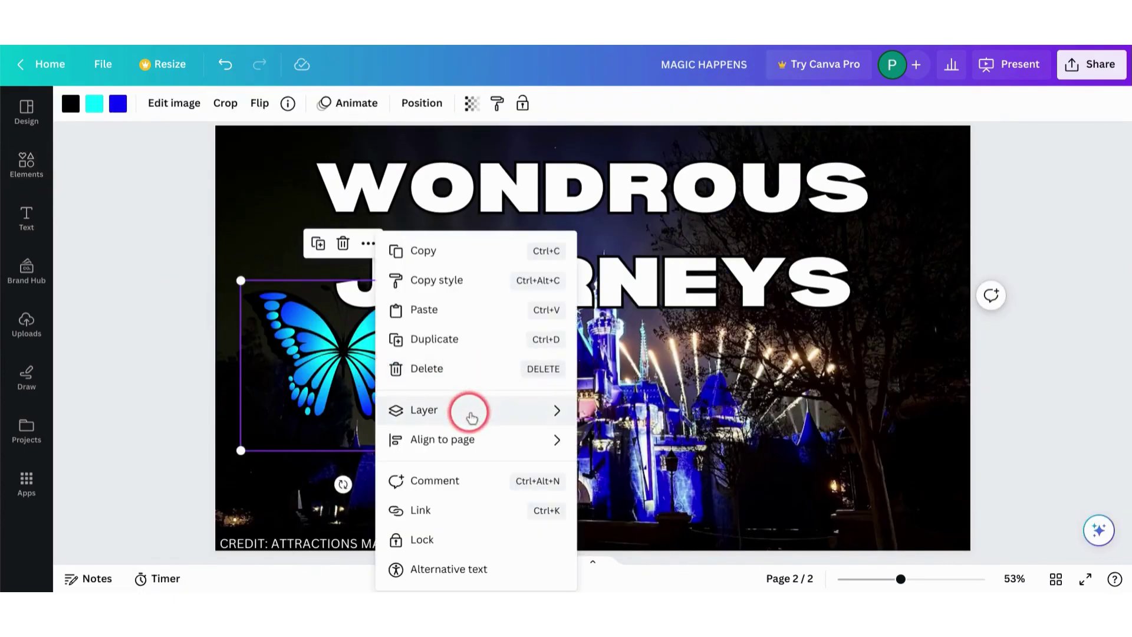
mouse_move(468, 409)
click(620, 428)
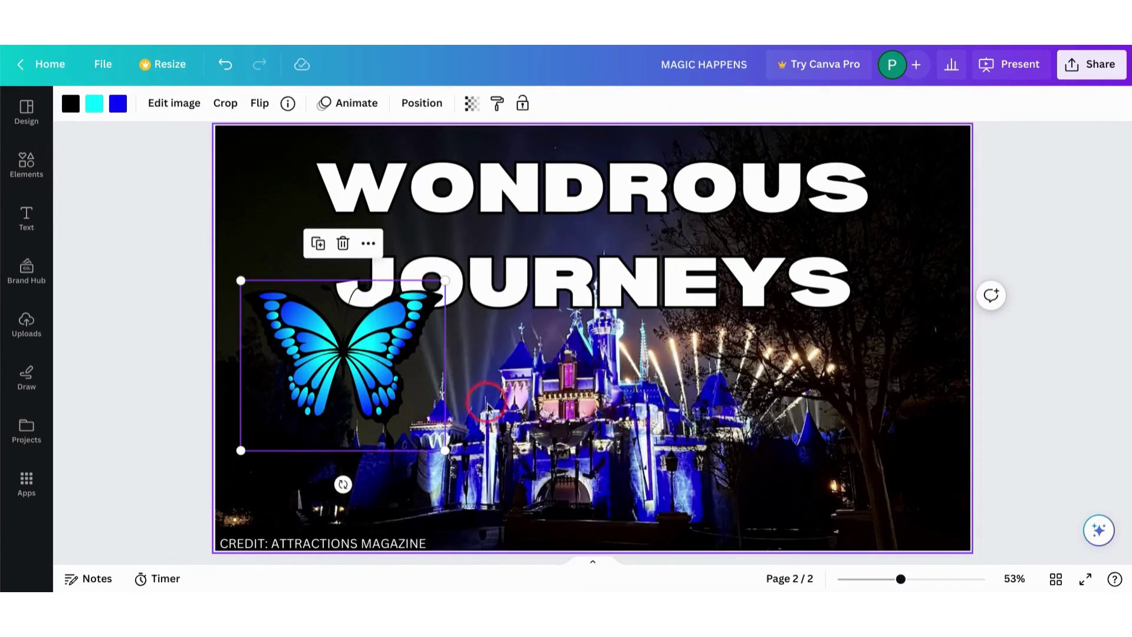
- Tilt the butterfly slightly clockwise, shrink it a little and place it against the J of JOURNEYS, with the heading's line spacing tightened
drag(341, 484, 324, 480)
drag(431, 461, 406, 437)
drag(379, 387, 384, 397)
click(634, 401)
click(1063, 251)
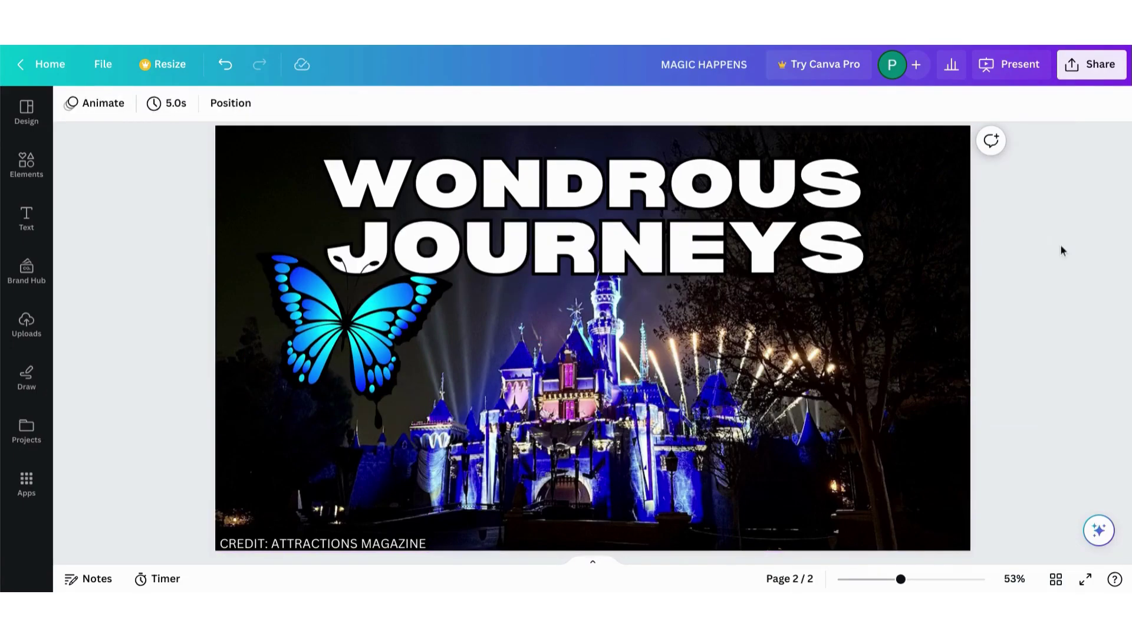
- Copy the 100 badge from the parade page and paste it into the lower-right corner of the castle page
scroll(270, 272, up, 5)
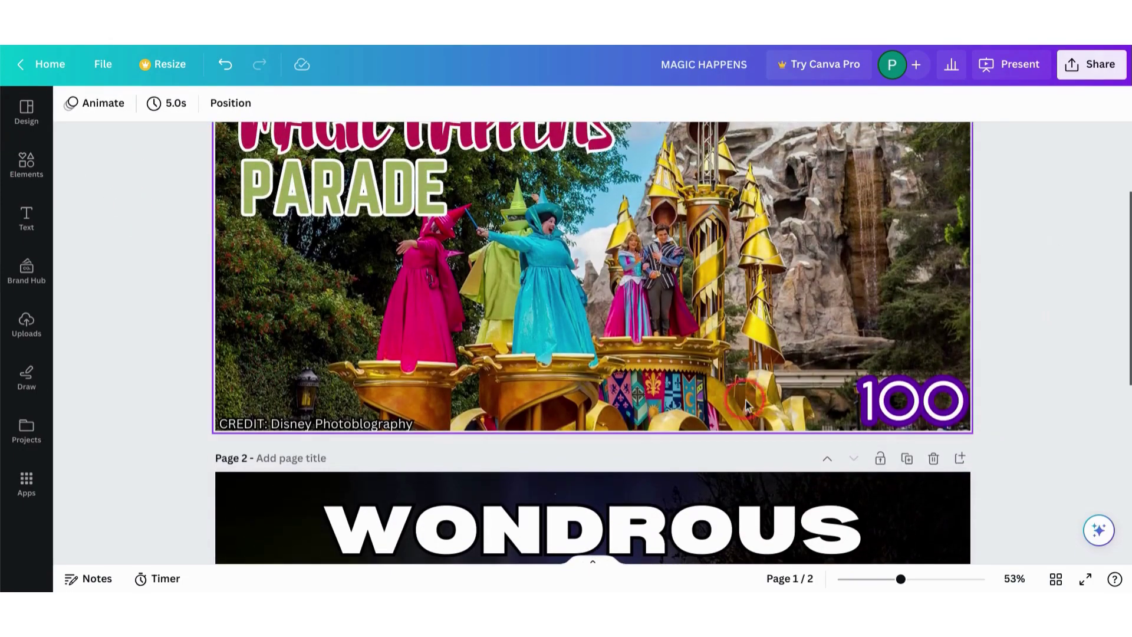
click(874, 399)
scroll(875, 400, down, 5)
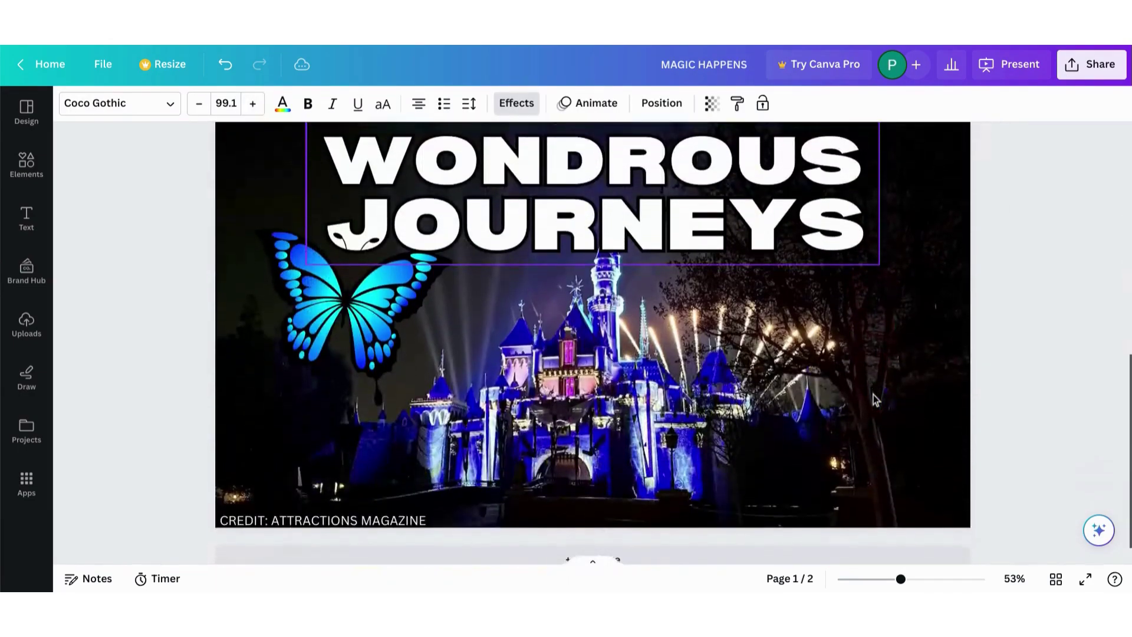
key(ctrl+v)
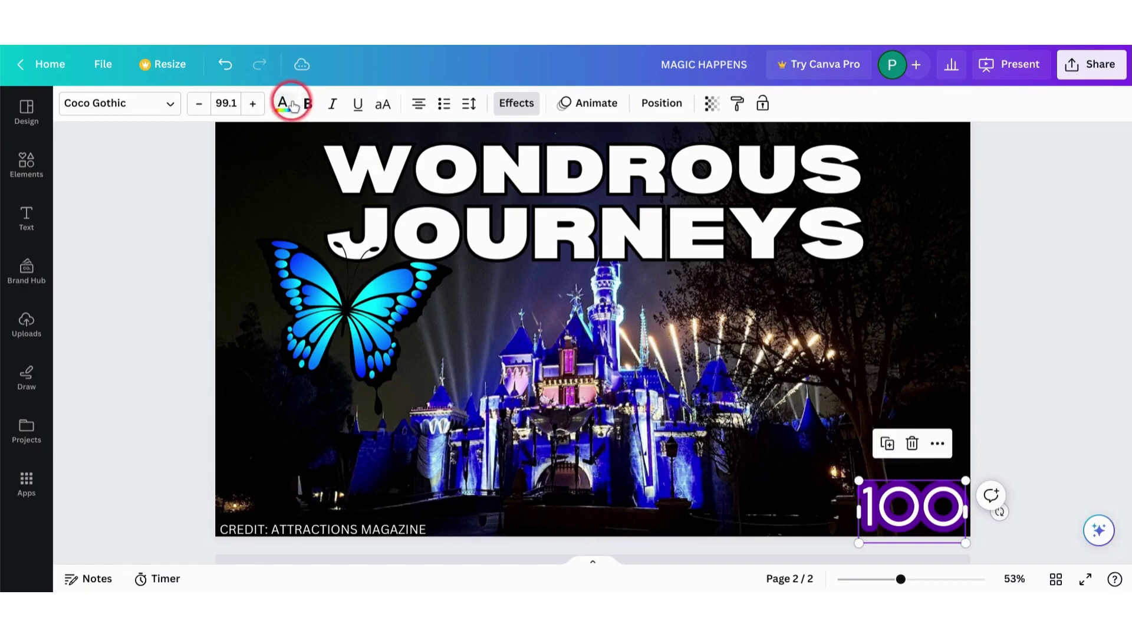
- Set the outline colour of the castle page's 100 badge to black
click(519, 103)
click(287, 412)
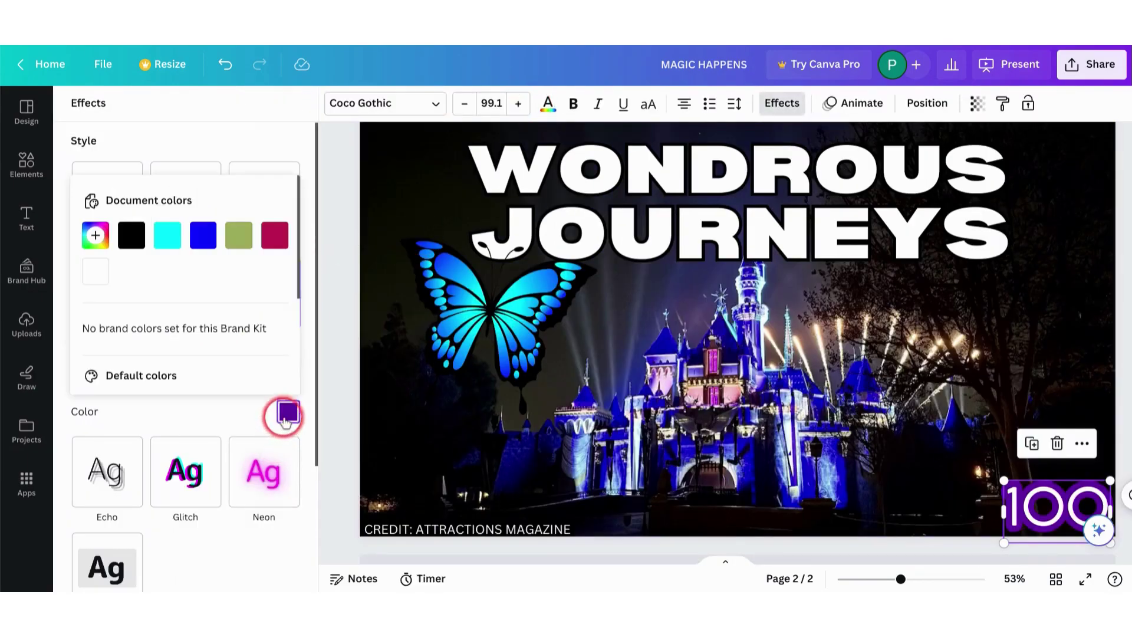
click(131, 235)
click(356, 377)
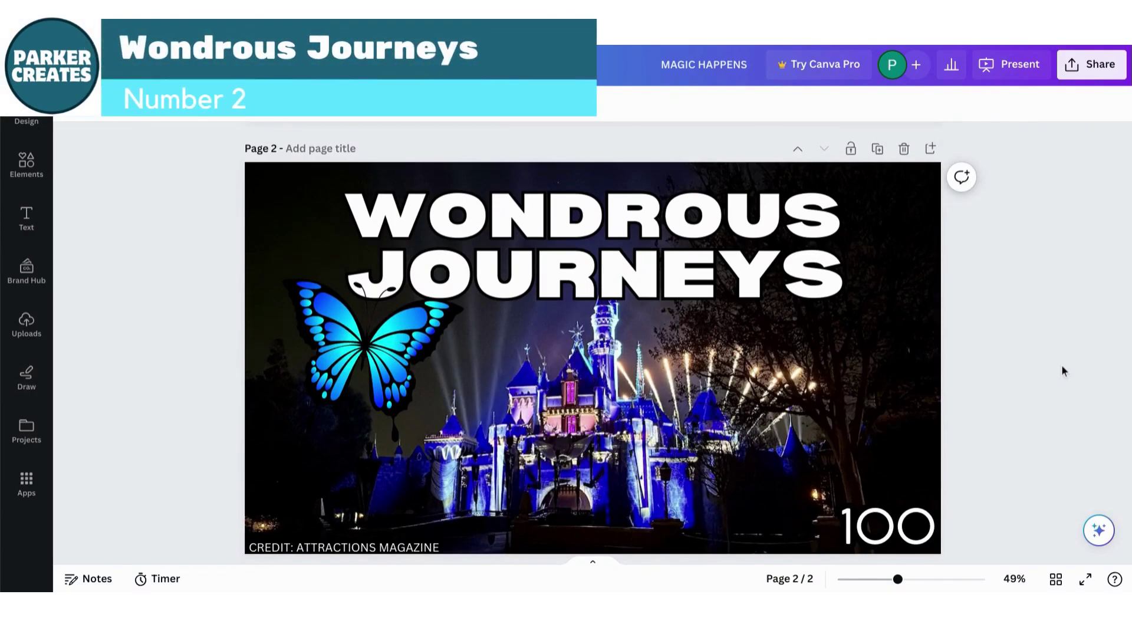
- Add a third page, paste the Runaway Railway photo onto it and set the photo as the page background
click(851, 266)
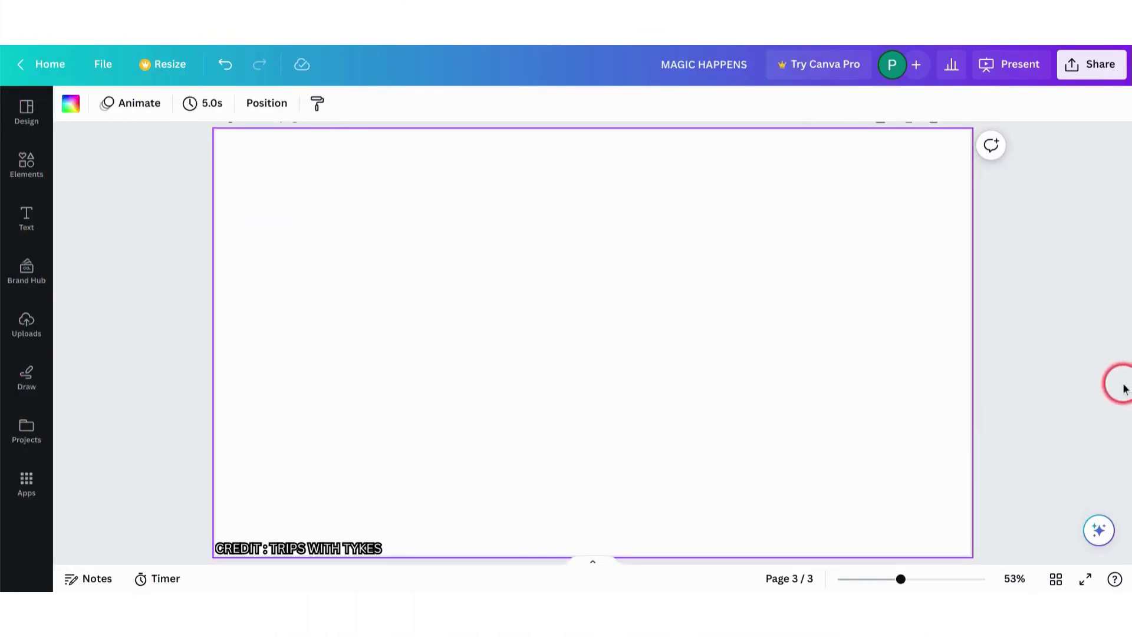
key(ctrl+v)
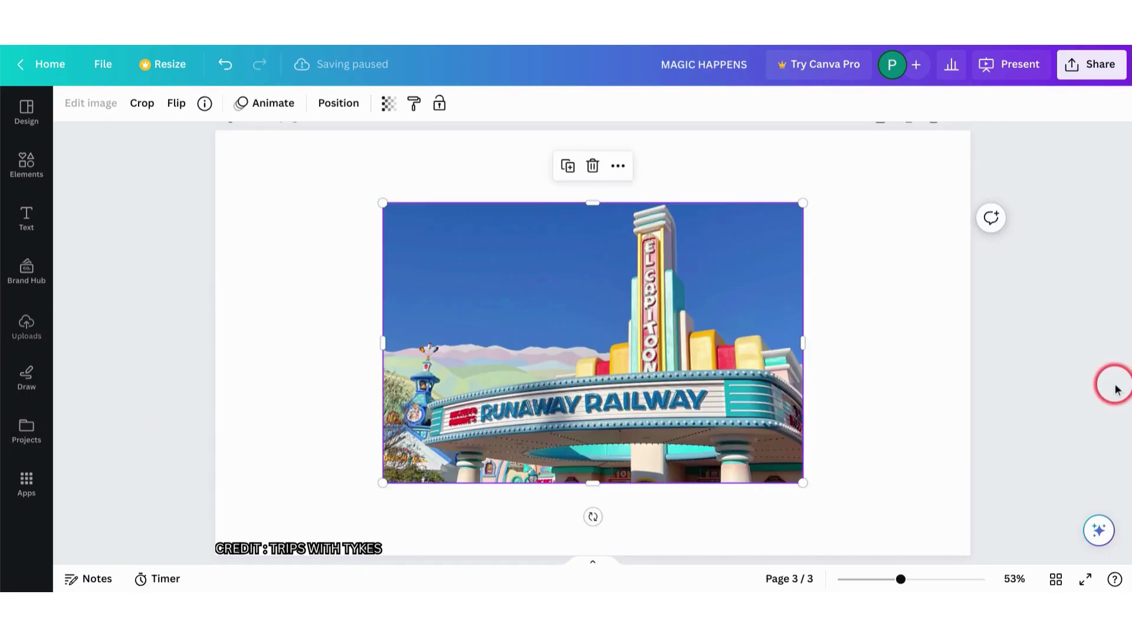
right_click(548, 328)
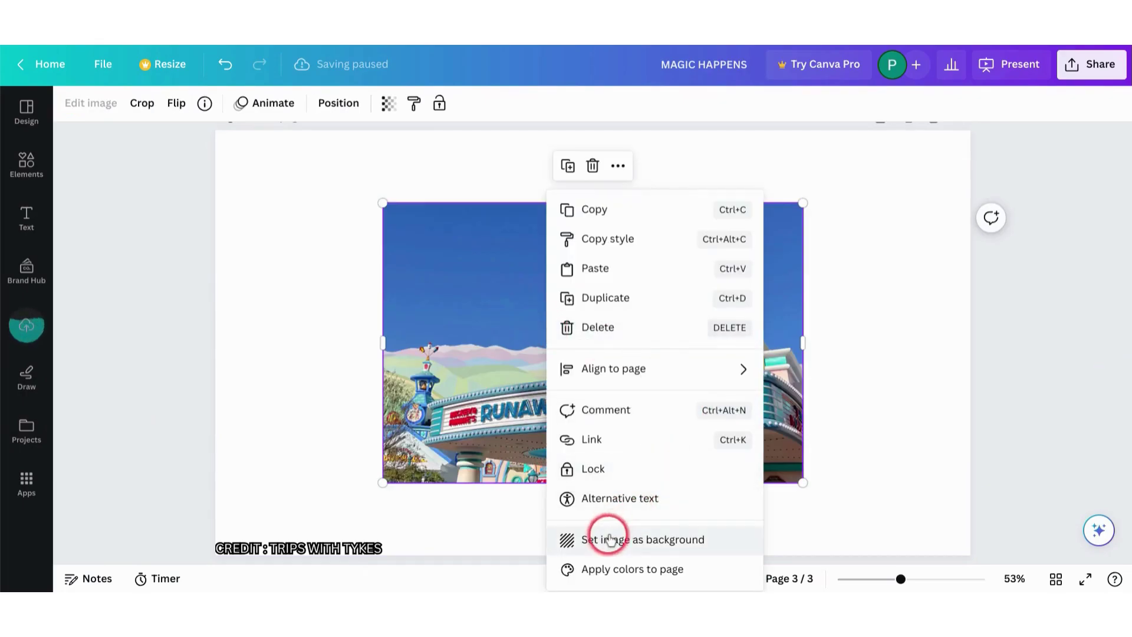
click(565, 539)
click(195, 356)
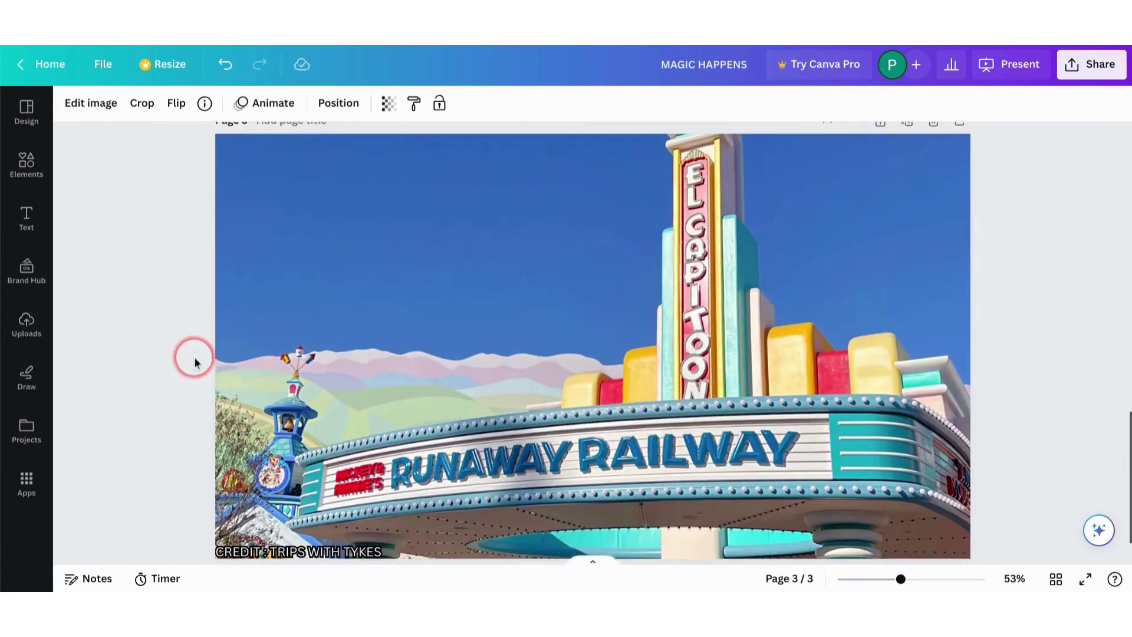
- Paste the Disneyland Resort logo onto the Runaway Railway page and enlarge it in the sky left of the tower
key(ctrl+v)
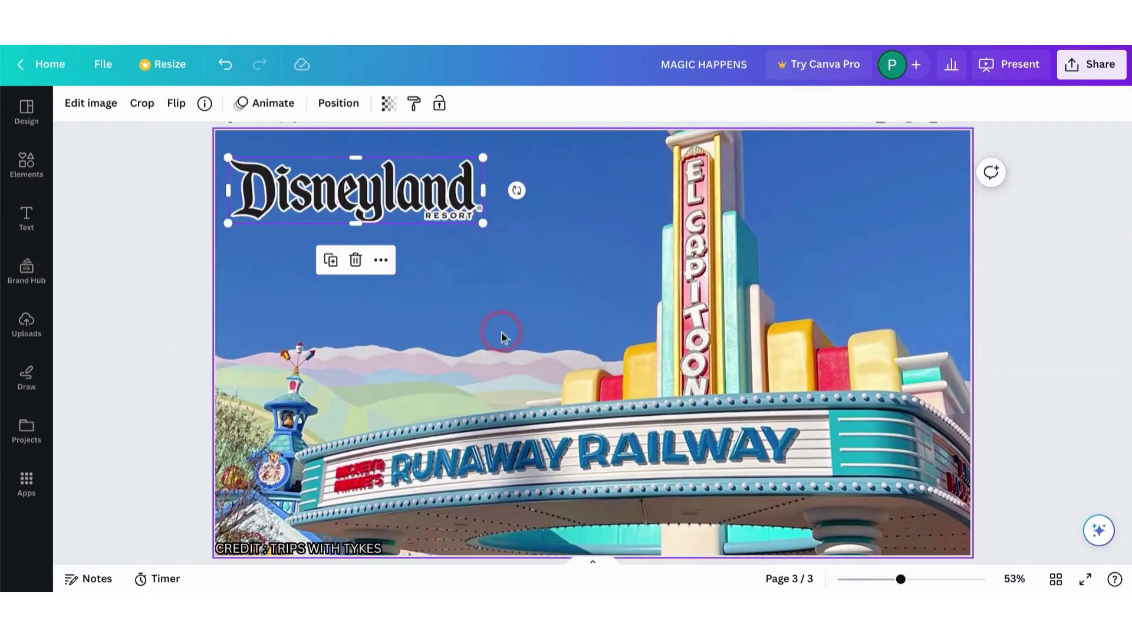
drag(481, 227, 621, 259)
click(584, 294)
click(39, 177)
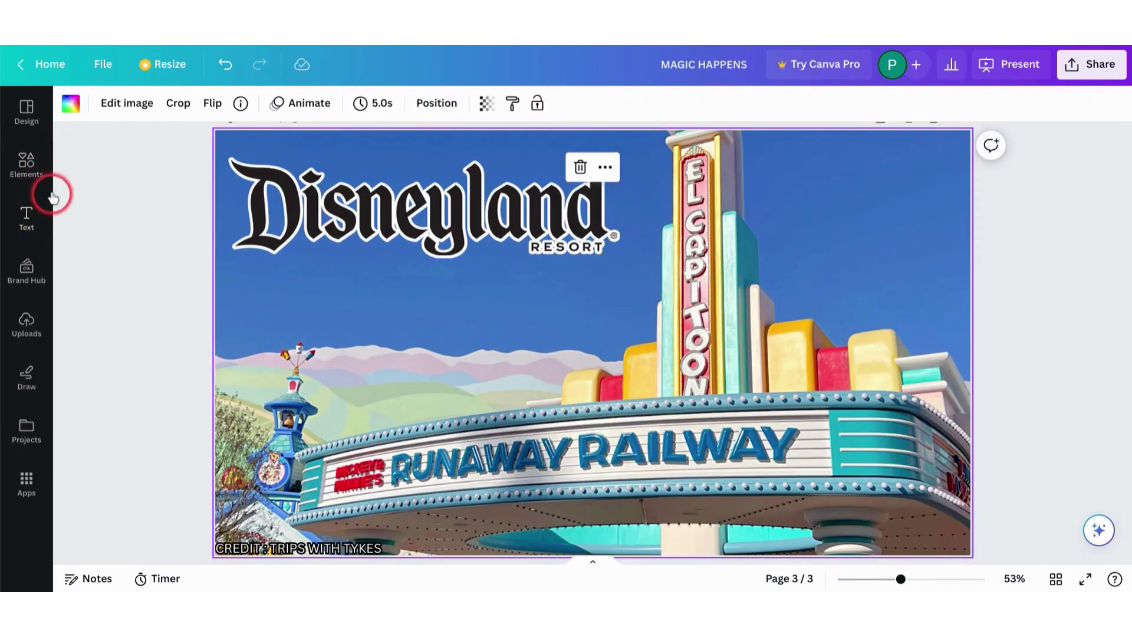
- Add a heading below the Disneyland logo on the Runaway Railway page, reading "BEST RIDE?" in the Luckiest Guy font
click(33, 209)
drag(197, 283, 541, 304)
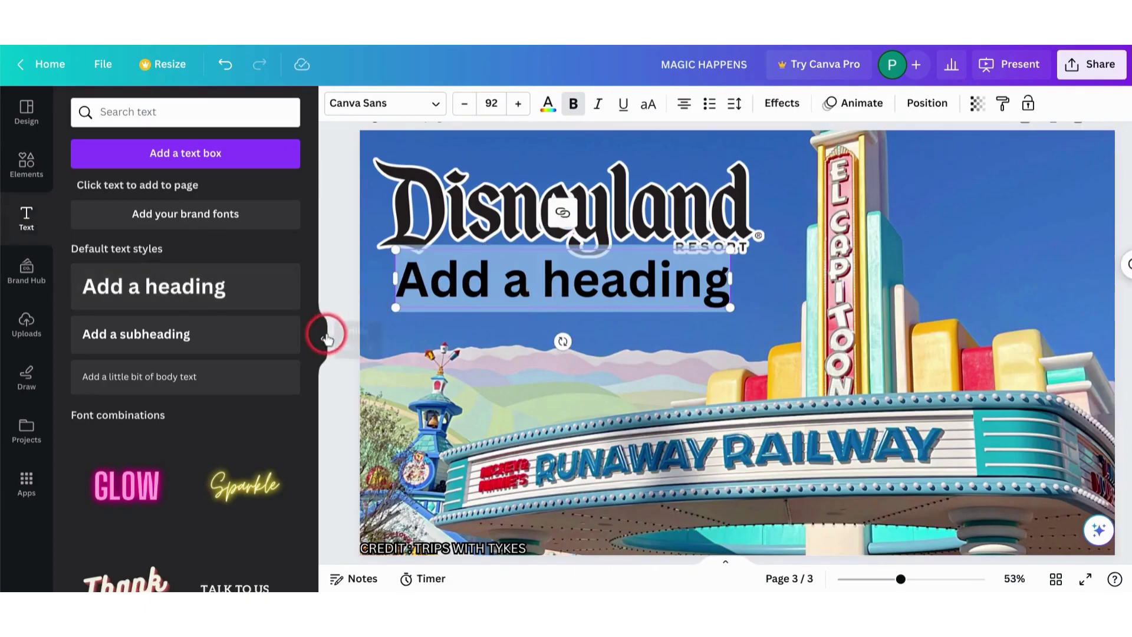
click(322, 338)
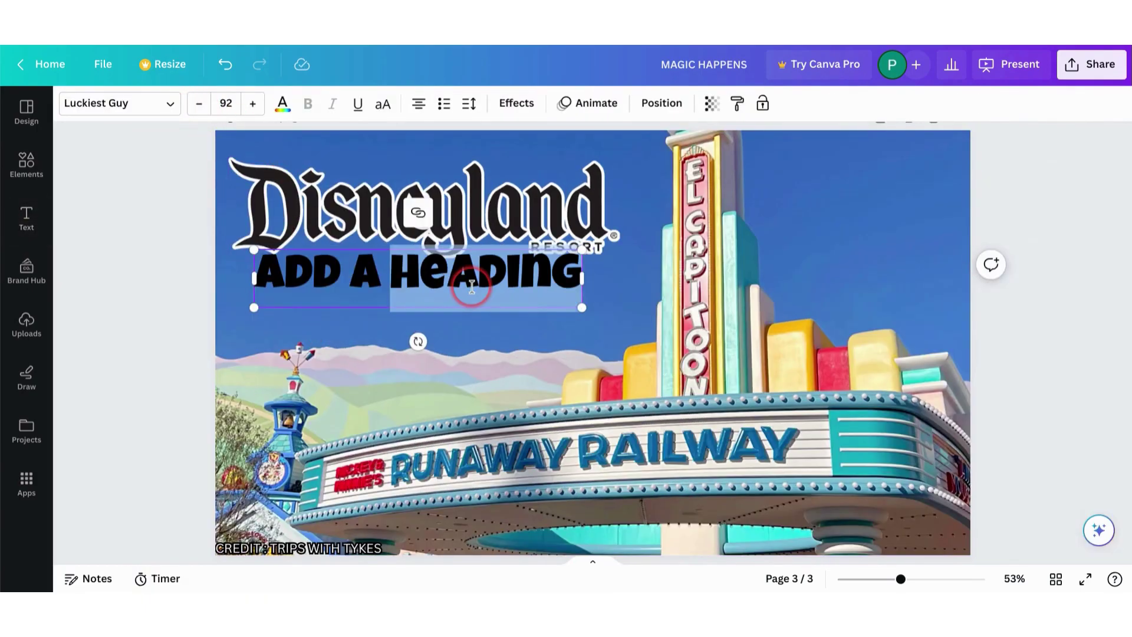
triple_click(472, 287)
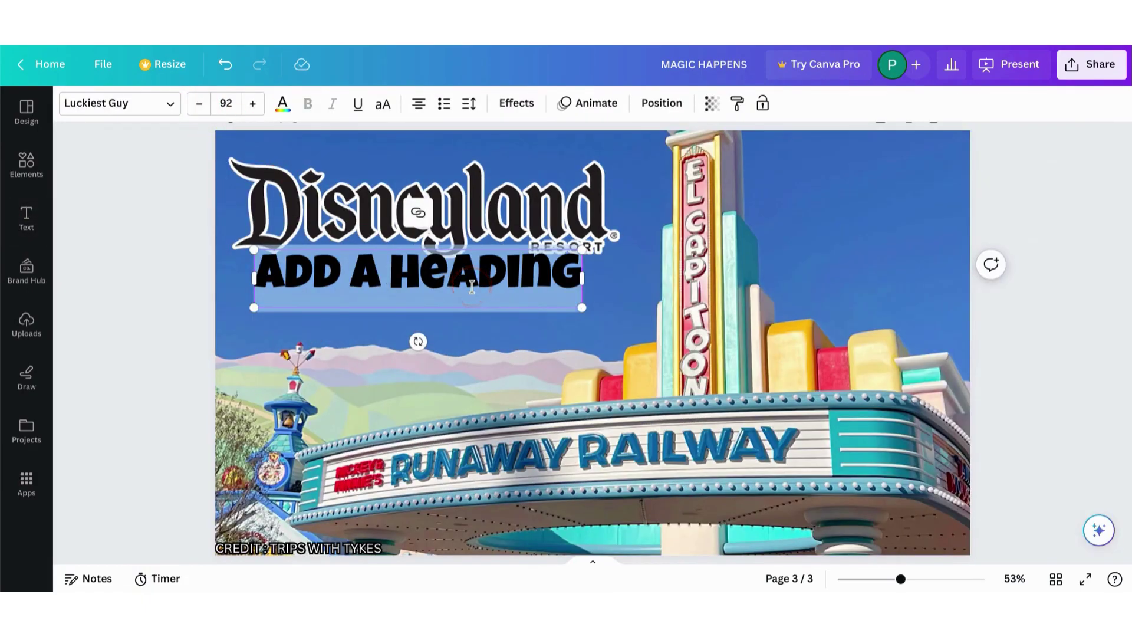
text(BEST RIDE?)
click(540, 340)
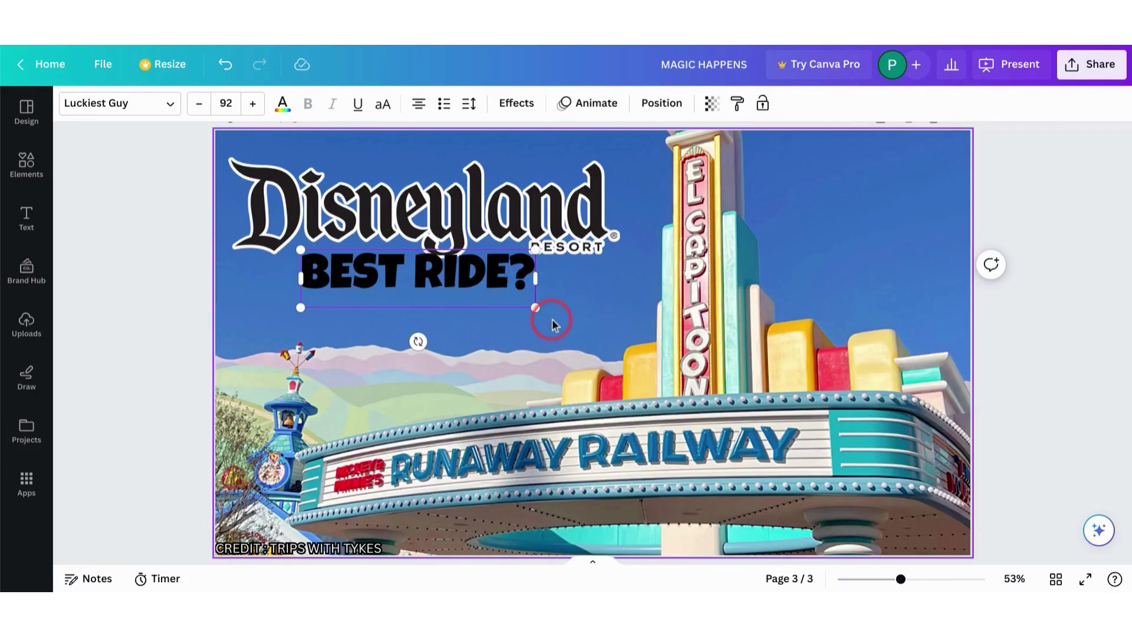
- Enlarge the BEST RIDE? heading to font size 117 and colour its text red
click(552, 324)
drag(509, 295, 568, 297)
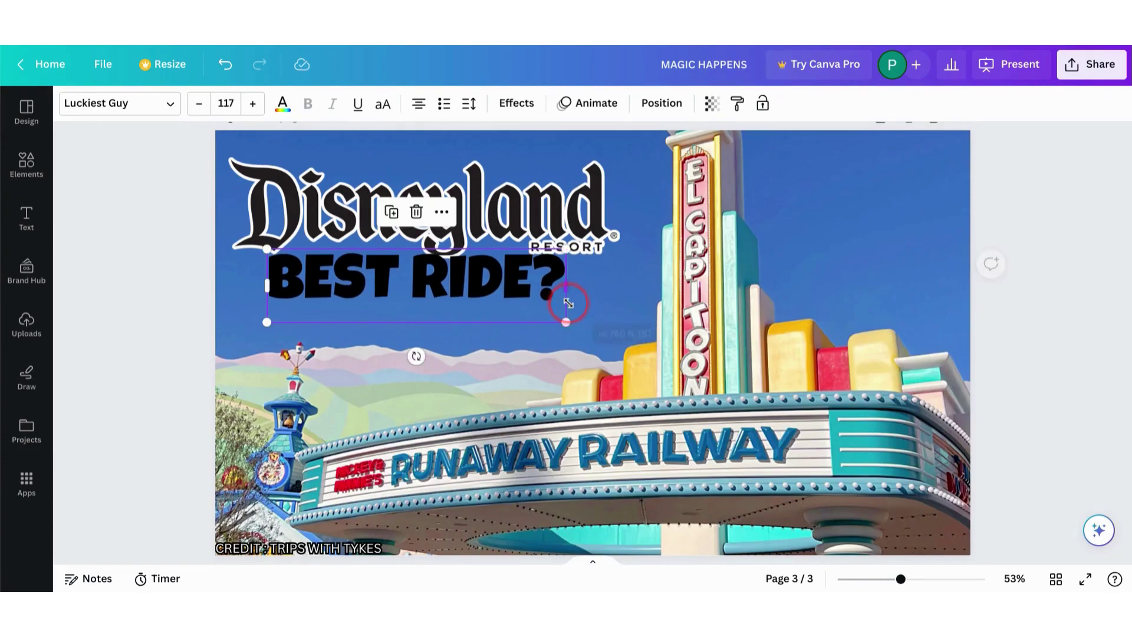
click(282, 104)
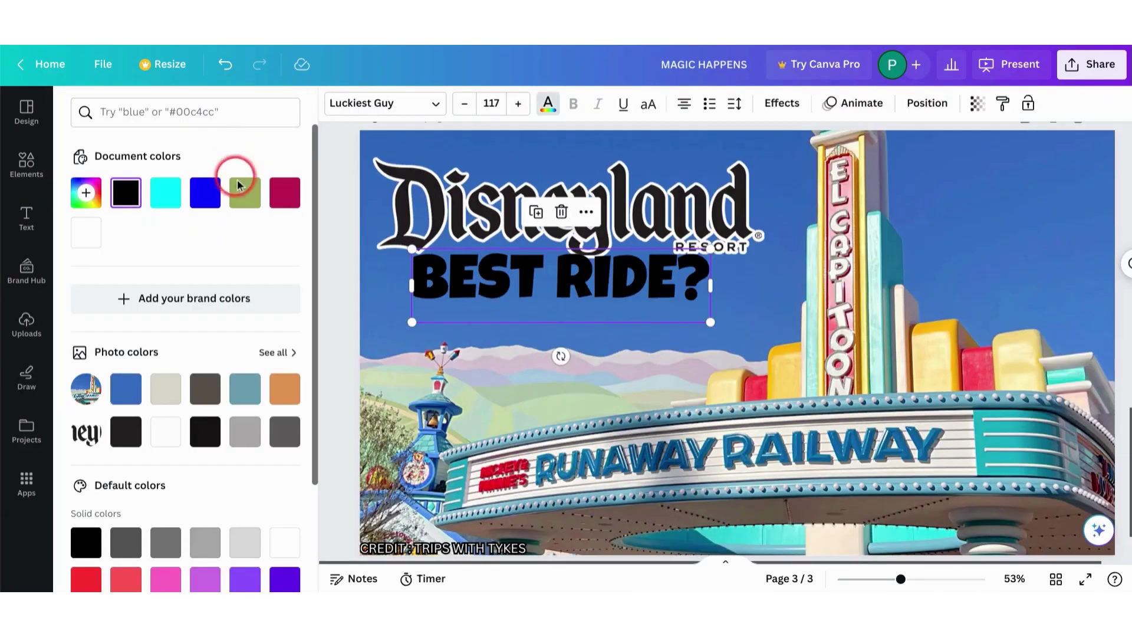
scroll(159, 342, down, 3)
click(87, 440)
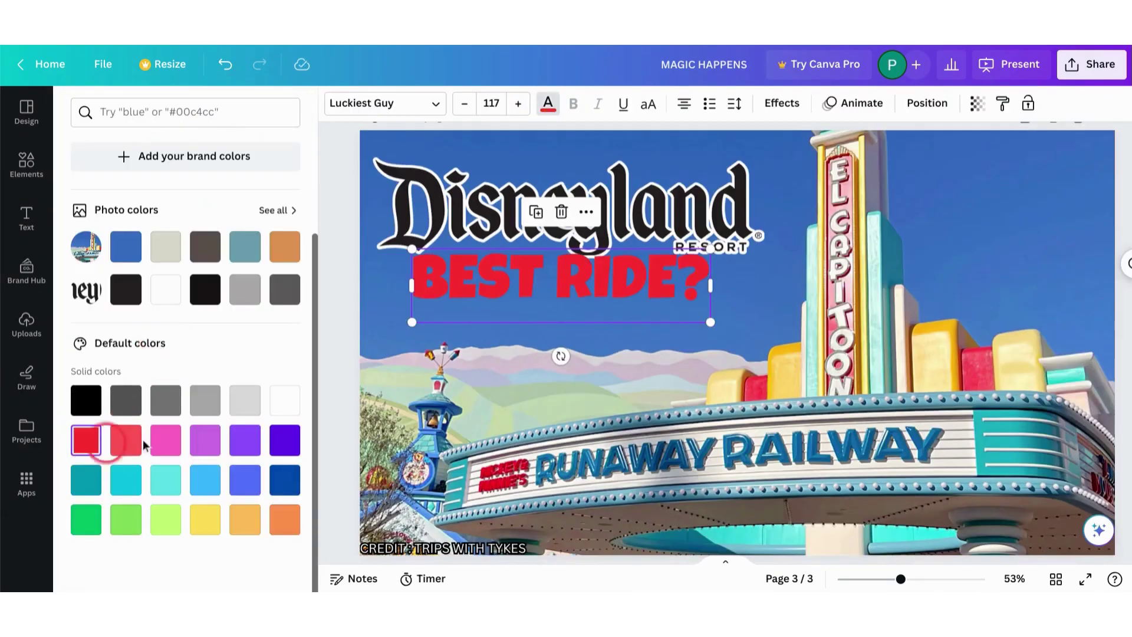
- Apply the Outline effect to the BEST RIDE? heading in black with a thickness of 92
click(793, 105)
click(238, 314)
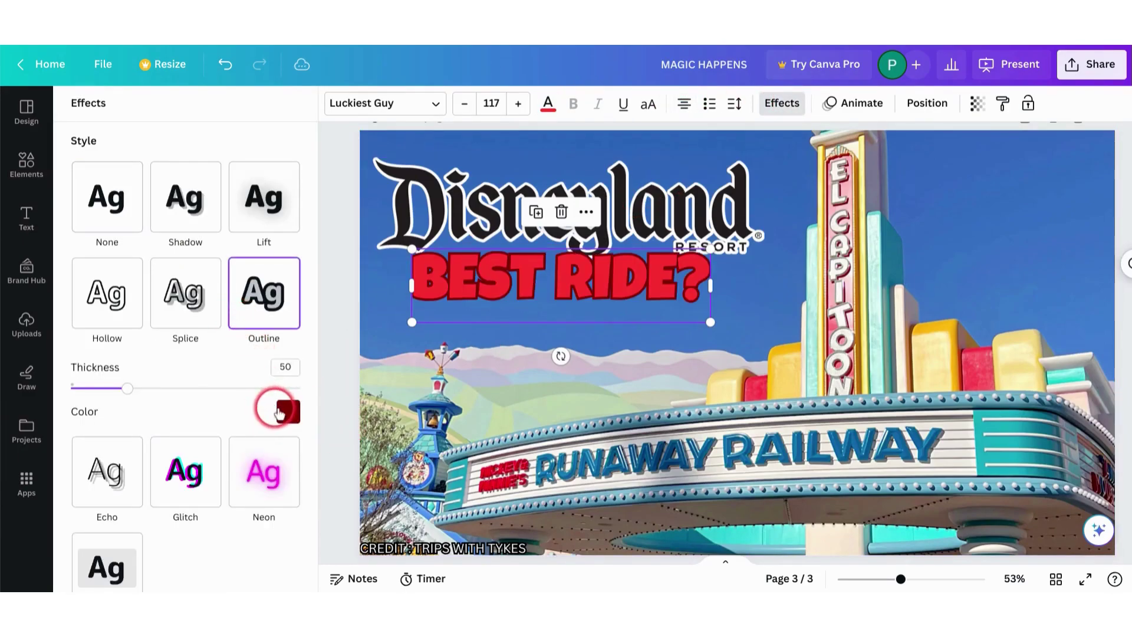
click(287, 411)
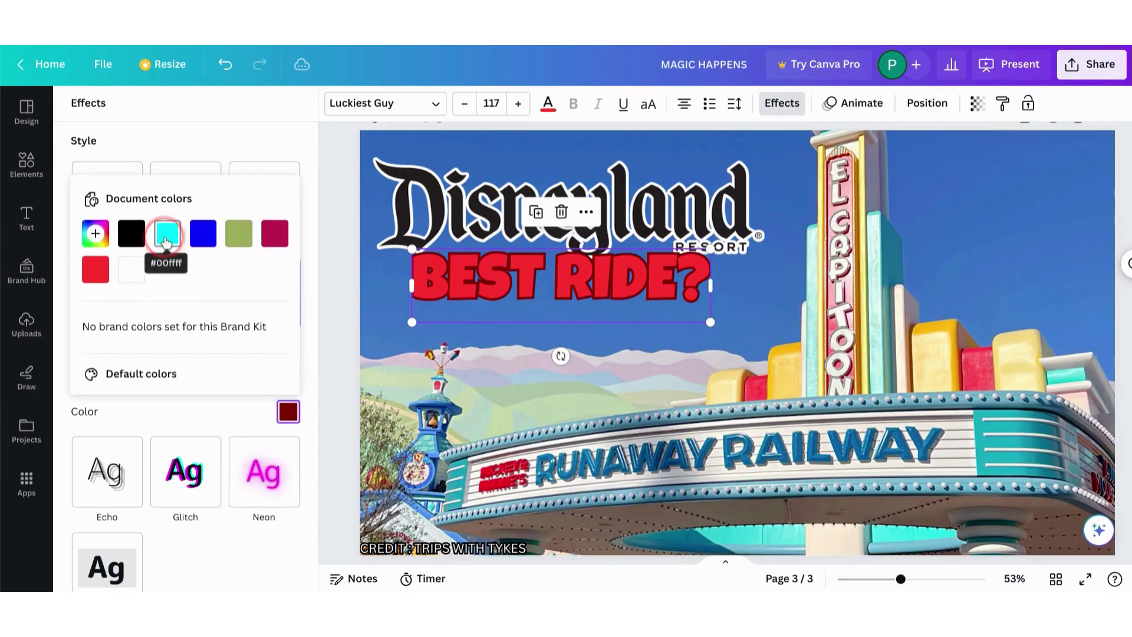
click(130, 233)
click(194, 423)
click(155, 388)
drag(155, 389, 175, 390)
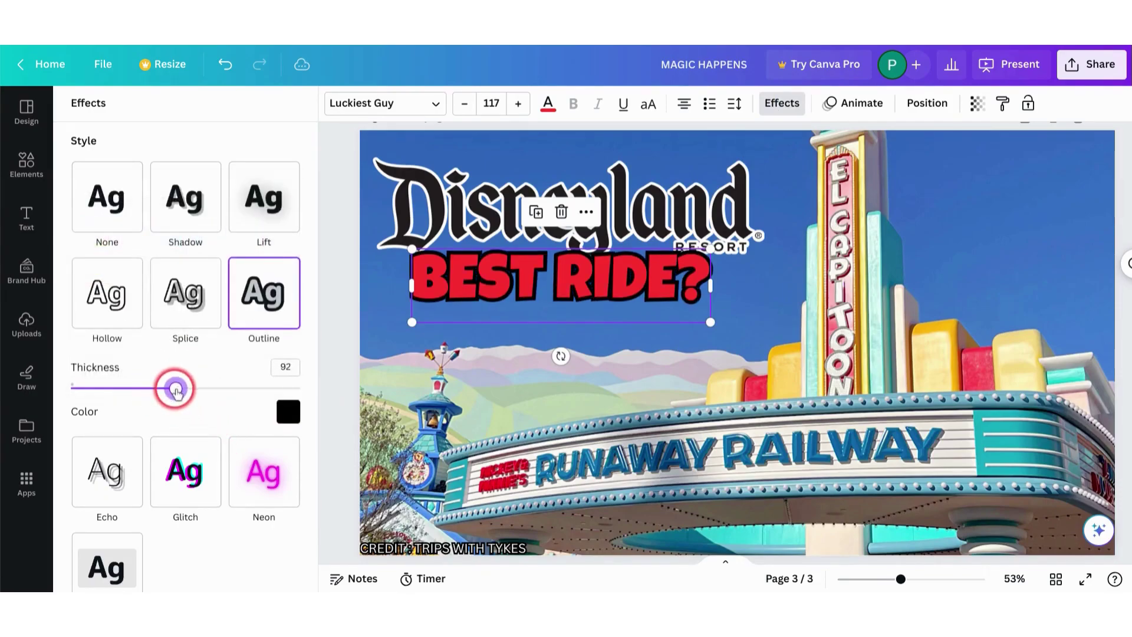
click(332, 345)
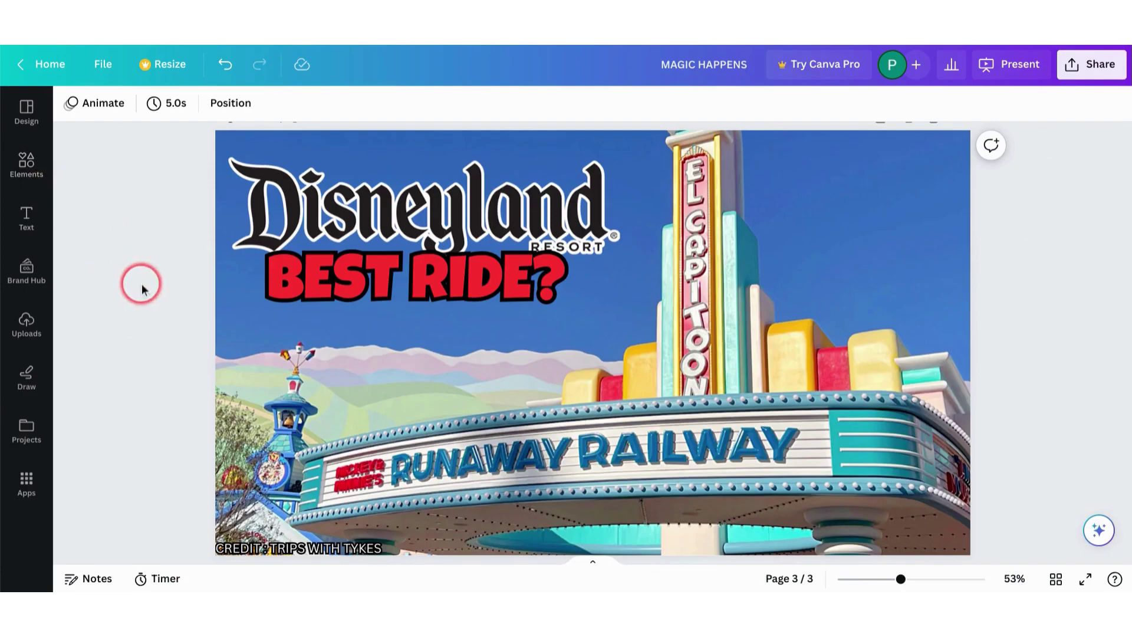
- Search the elements for "arrow" and place the thick curved arrow graphic in the sky beside the tower, pointing at it
click(50, 167)
click(260, 111)
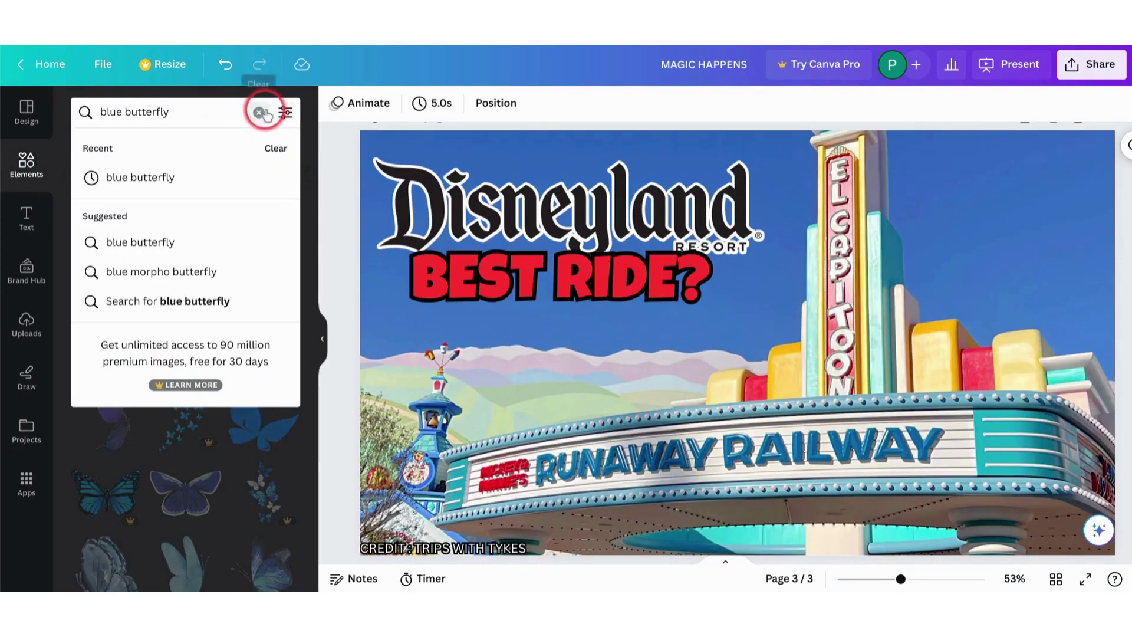
text(arrow)
key(Return)
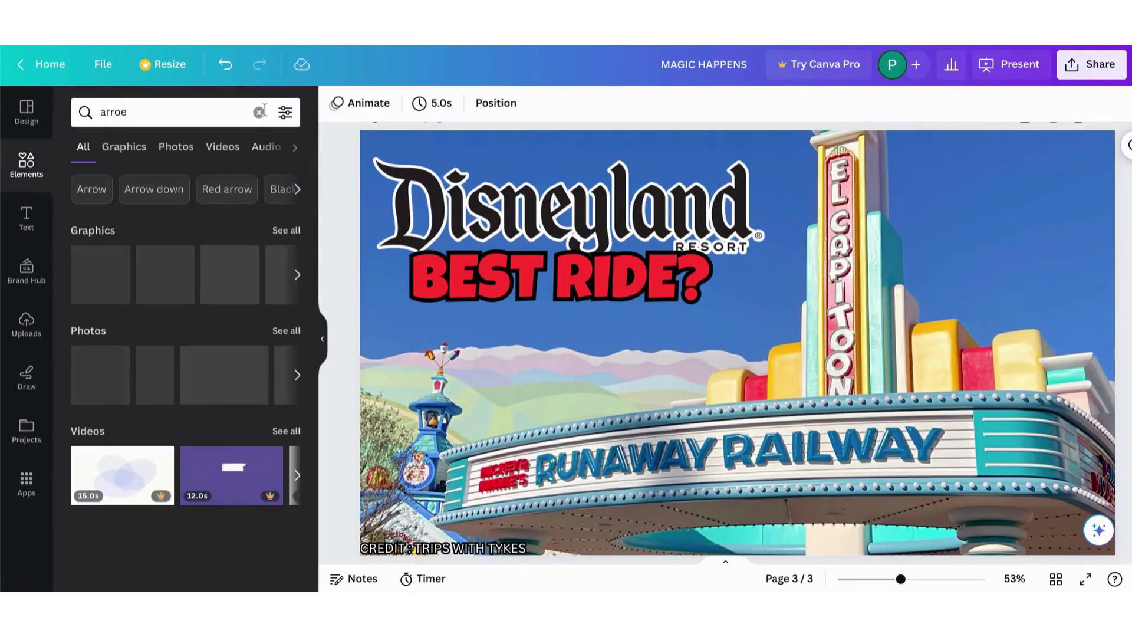
click(260, 112)
text(arrow)
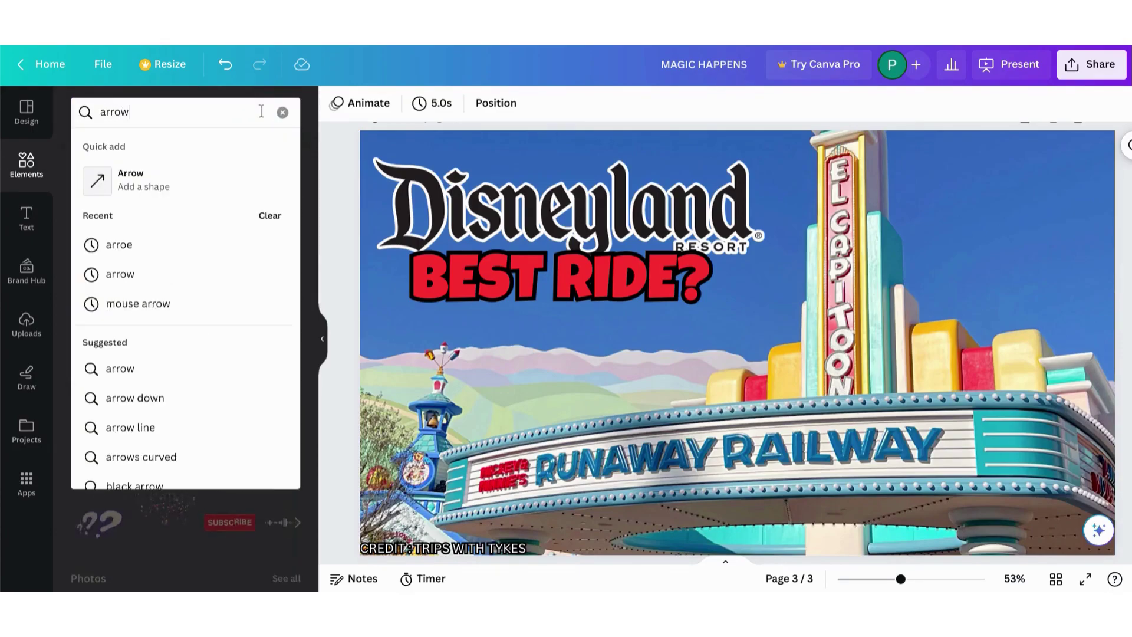
key(Return)
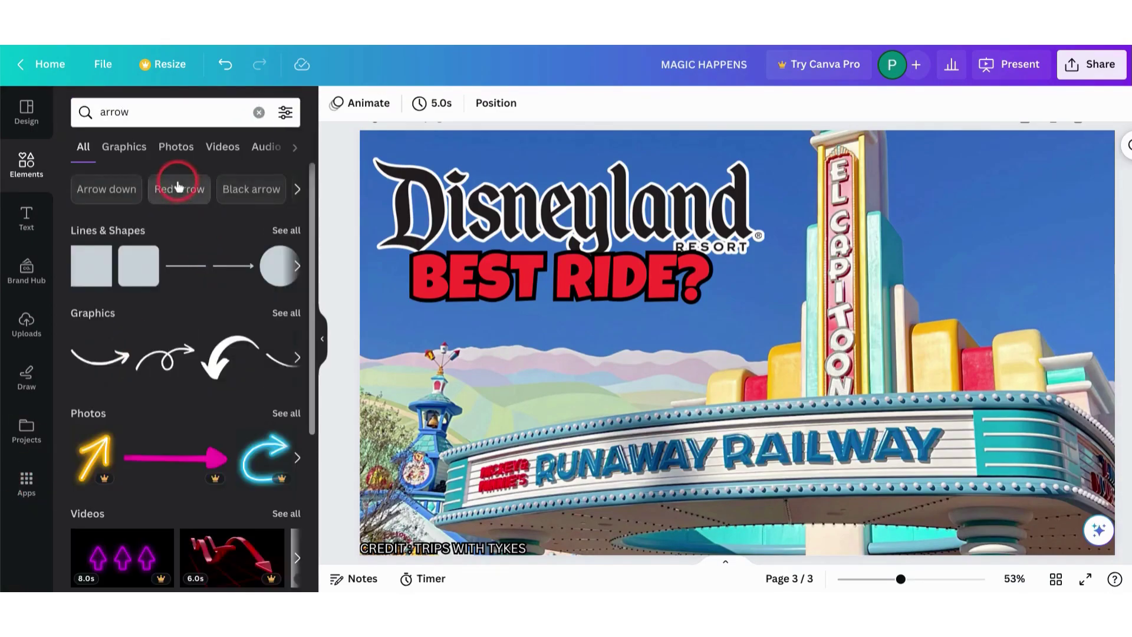
click(125, 150)
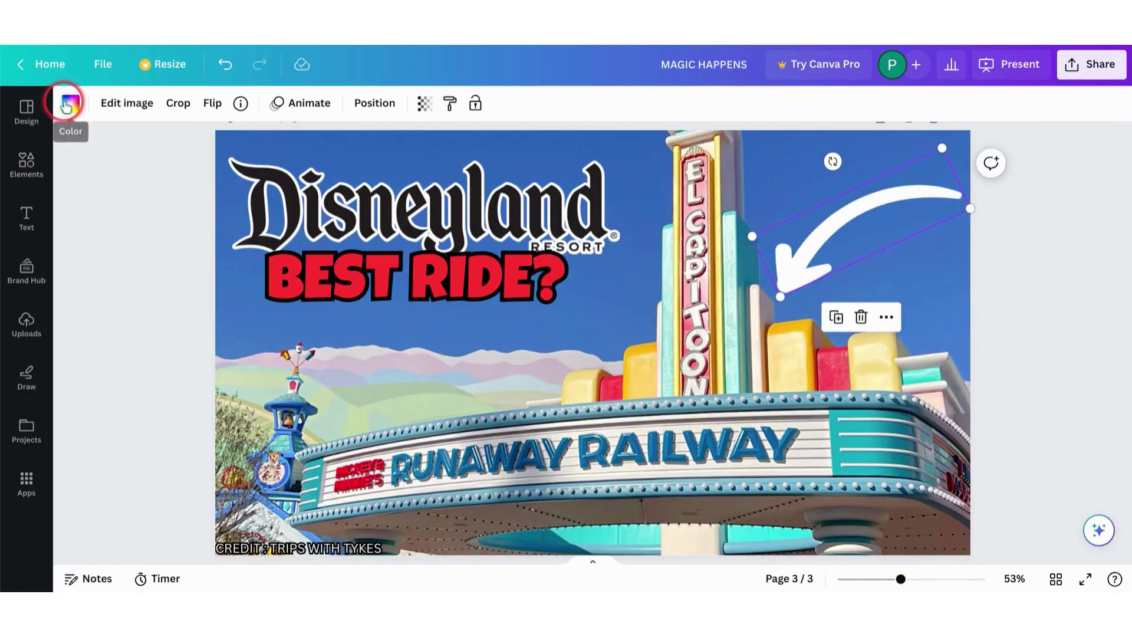
- Change the colour of the curved arrow on the Runaway Railway page to yellow
click(66, 105)
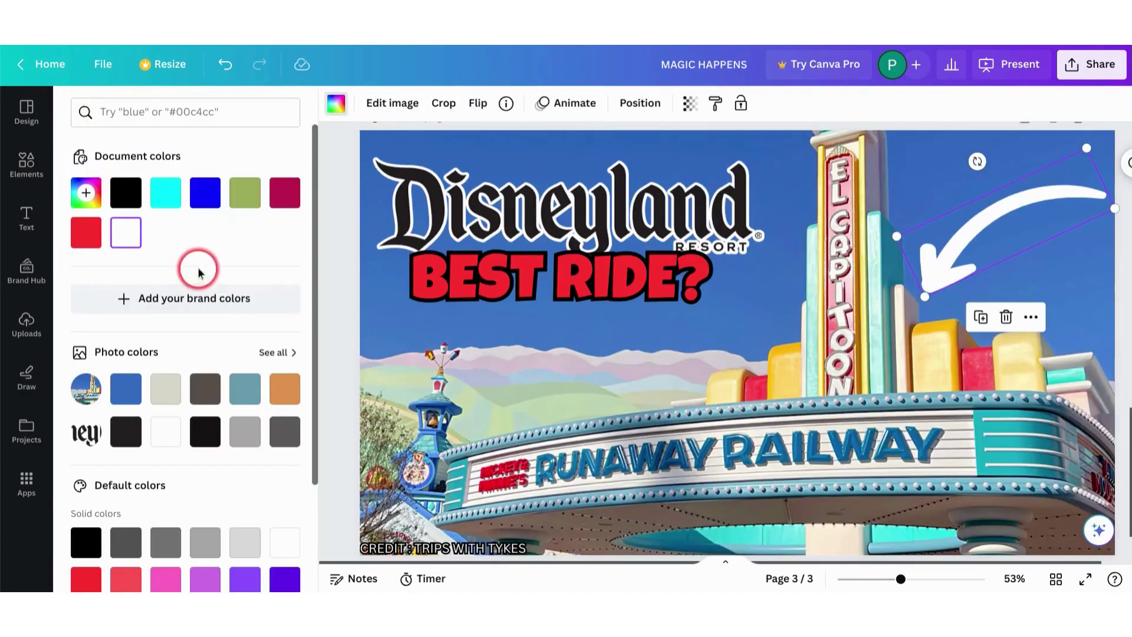
scroll(293, 386, down, 3)
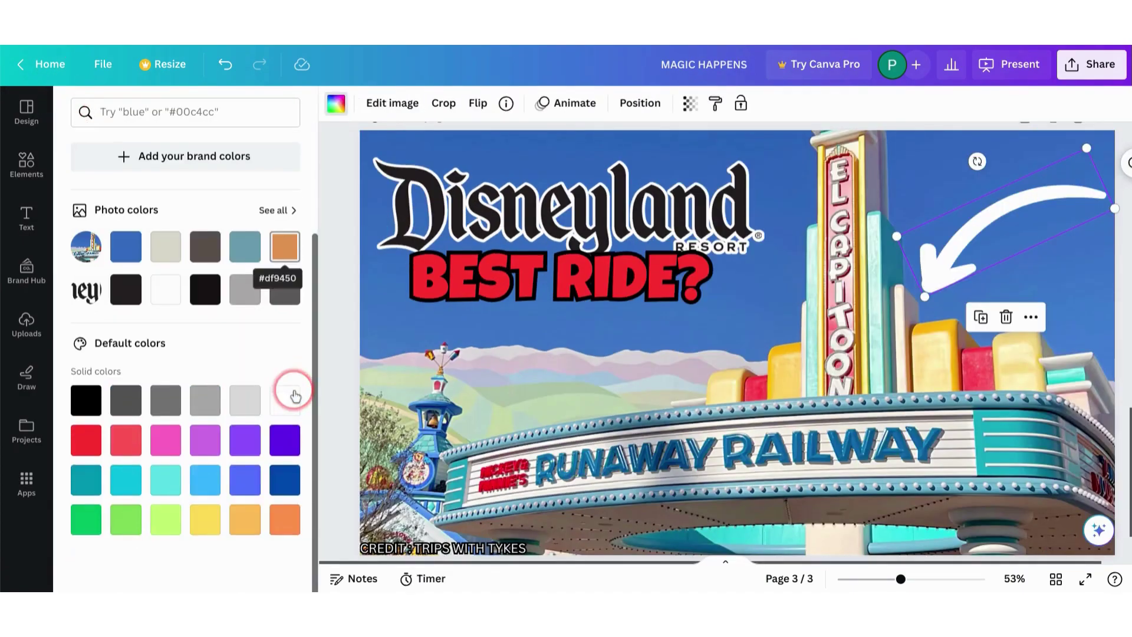
click(216, 525)
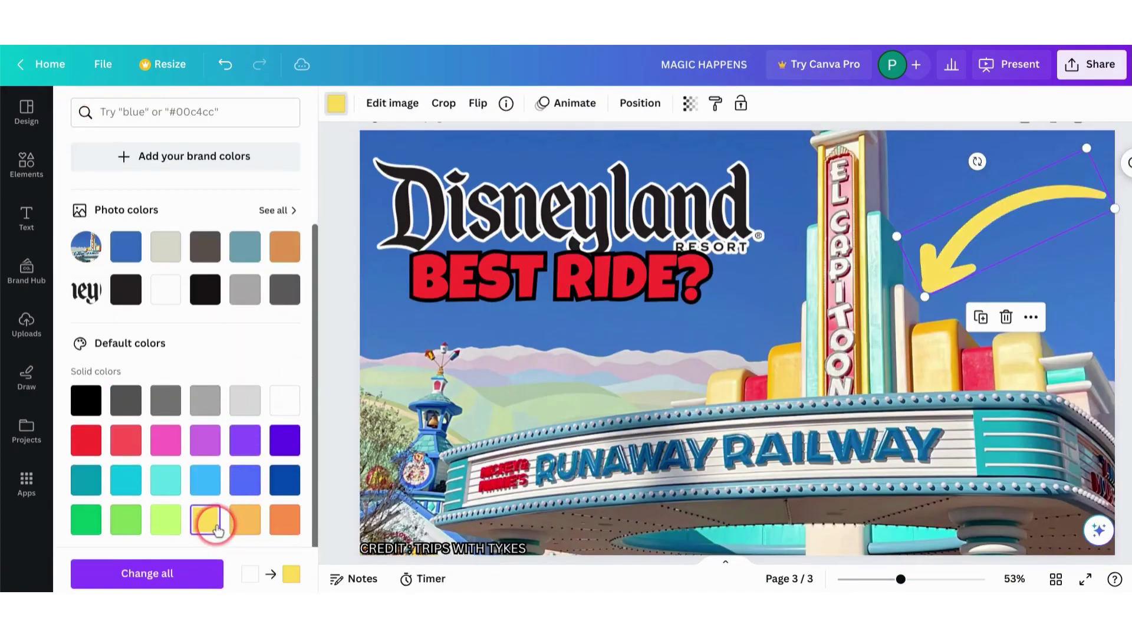
click(322, 386)
click(147, 366)
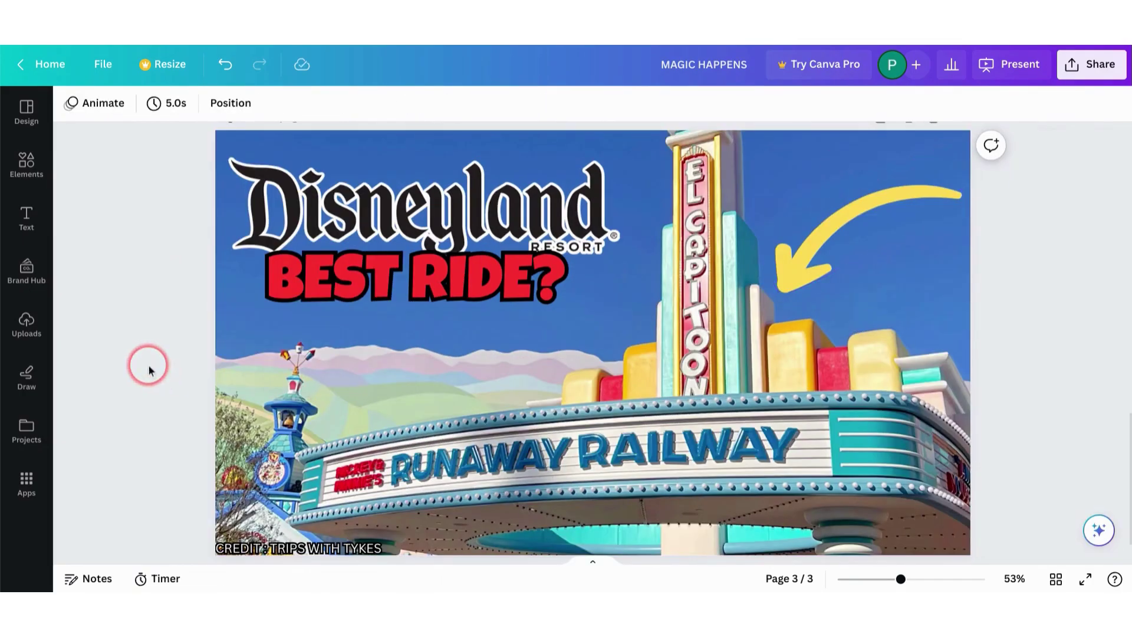
- Copy the 100 badge from the castle page and paste it into the lower-right corner of the Runaway Railway page
scroll(147, 366, up, 5)
click(861, 403)
key(super+c)
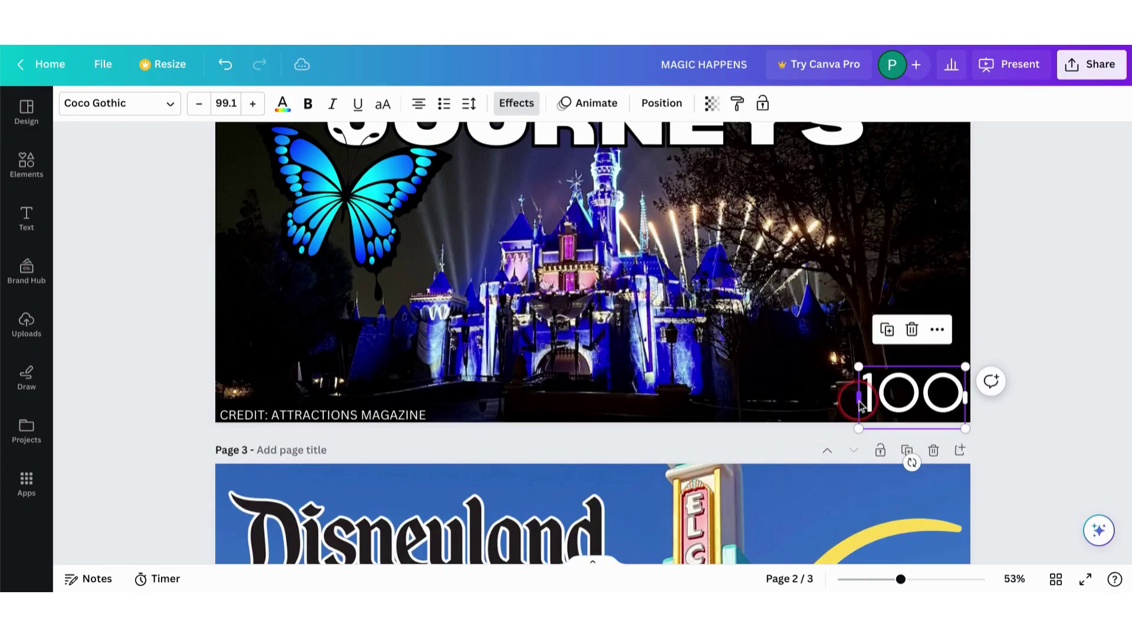
scroll(861, 402, down, 6)
key(super+v)
scroll(1036, 406, up, 1)
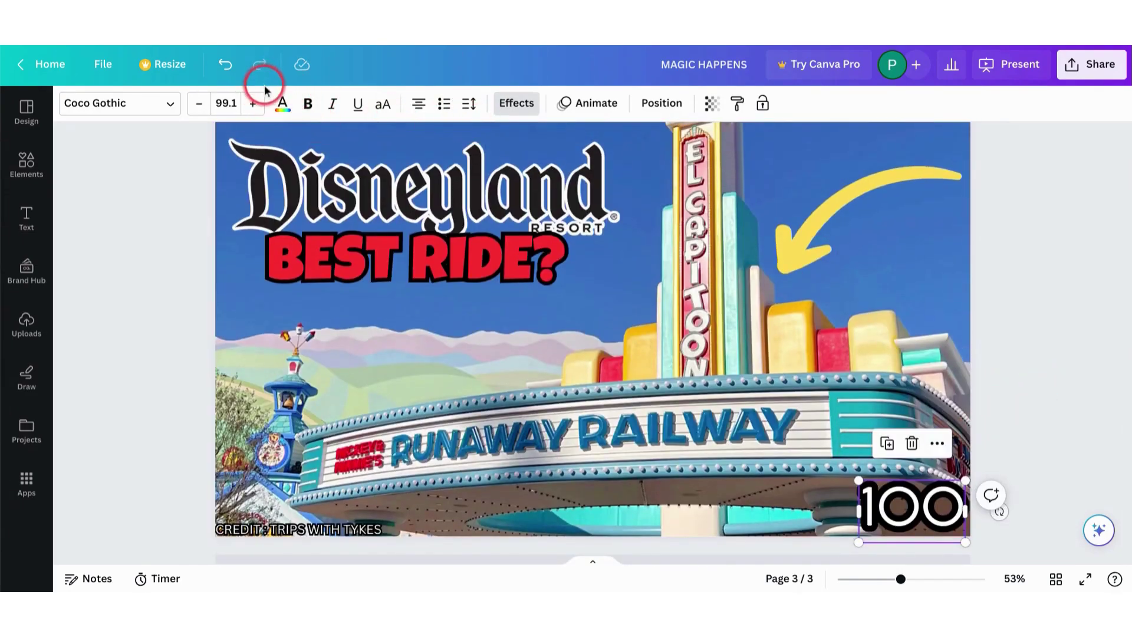
- Set the outline of the Runaway Railway page's 100 badge to red with a thickness of 128
click(501, 102)
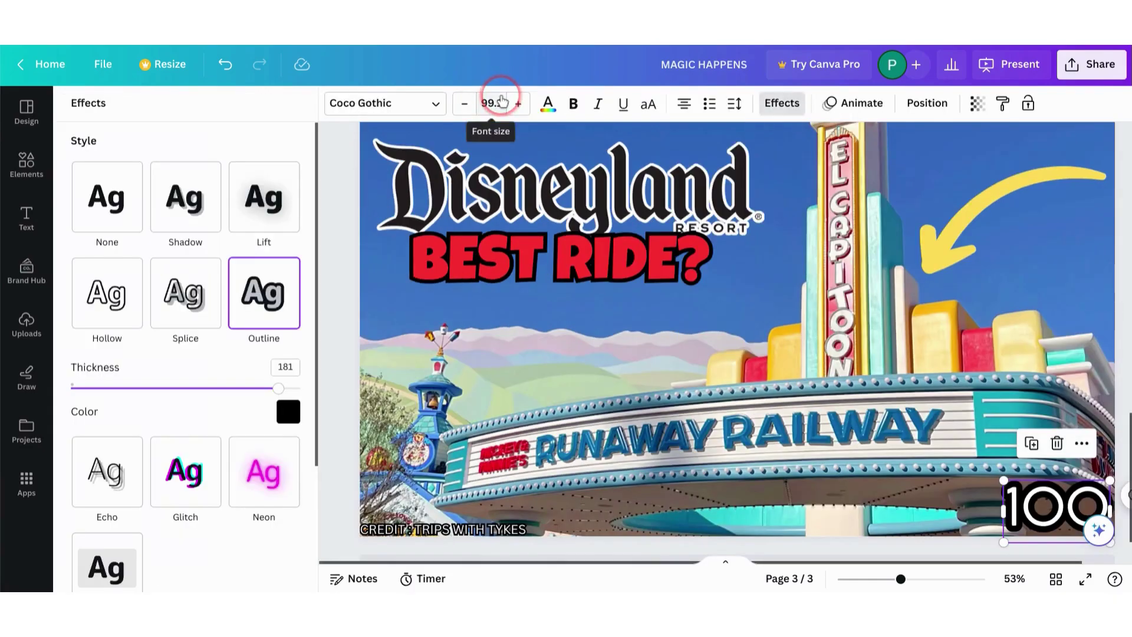
click(287, 409)
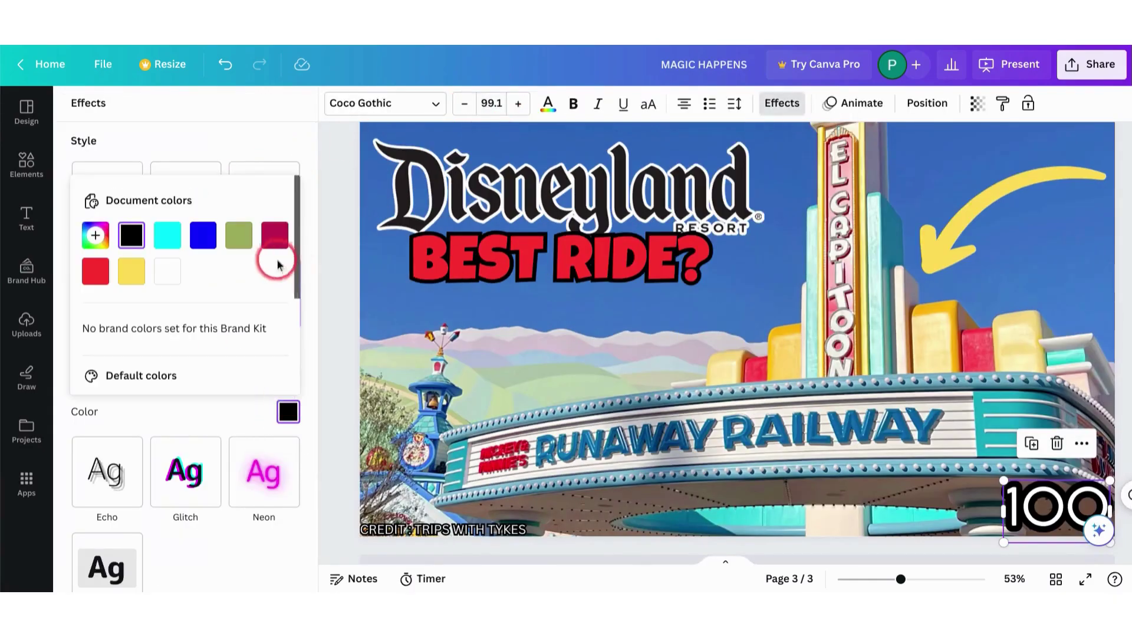
click(95, 271)
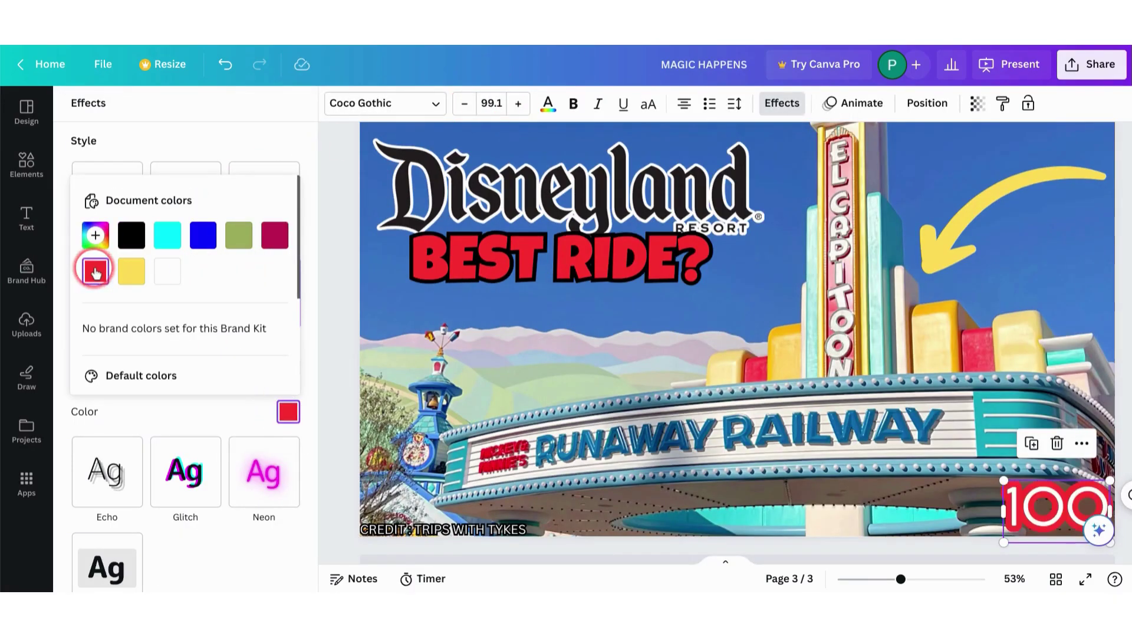
click(204, 427)
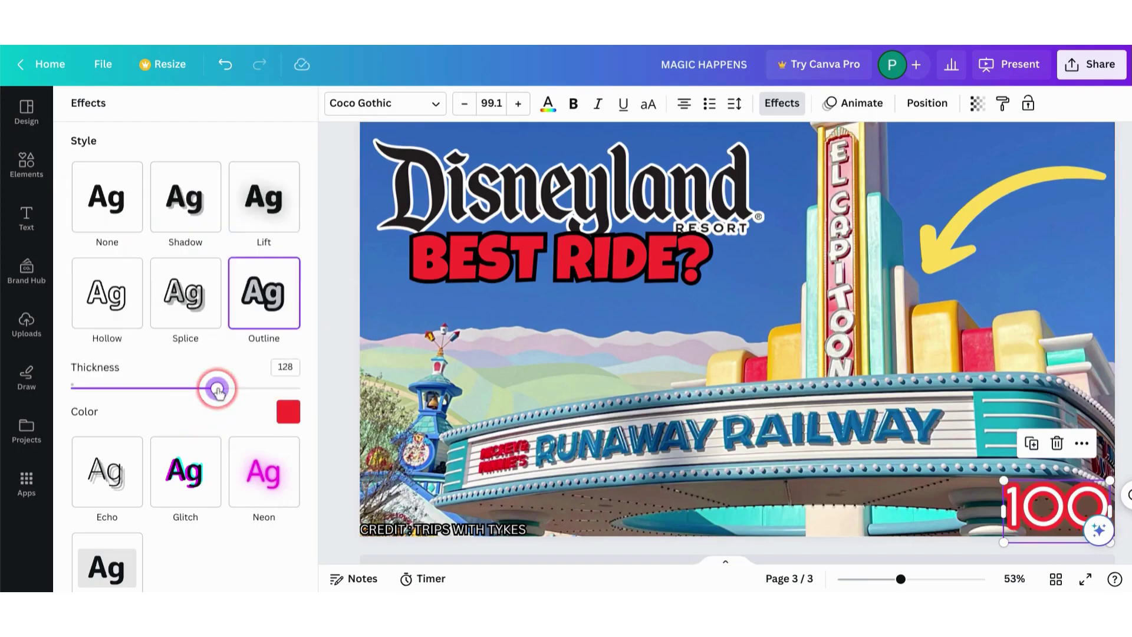
click(336, 383)
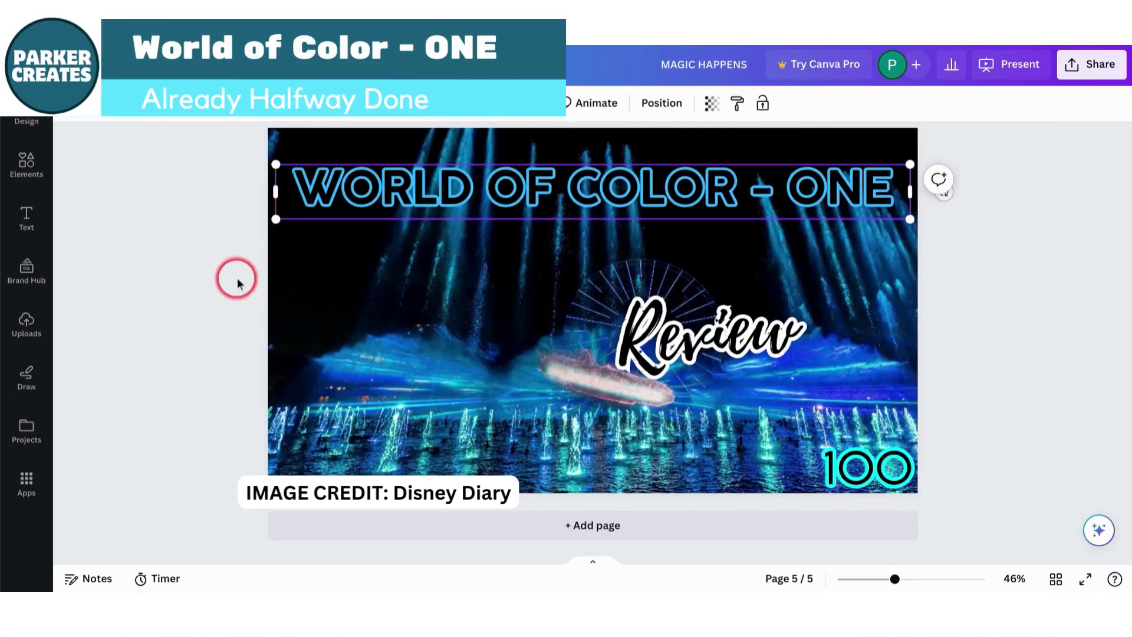
- Move the Review text on the World of Color page to just below the end of the title, near the page's right edge
key(Escape)
drag(761, 317, 869, 225)
click(1091, 284)
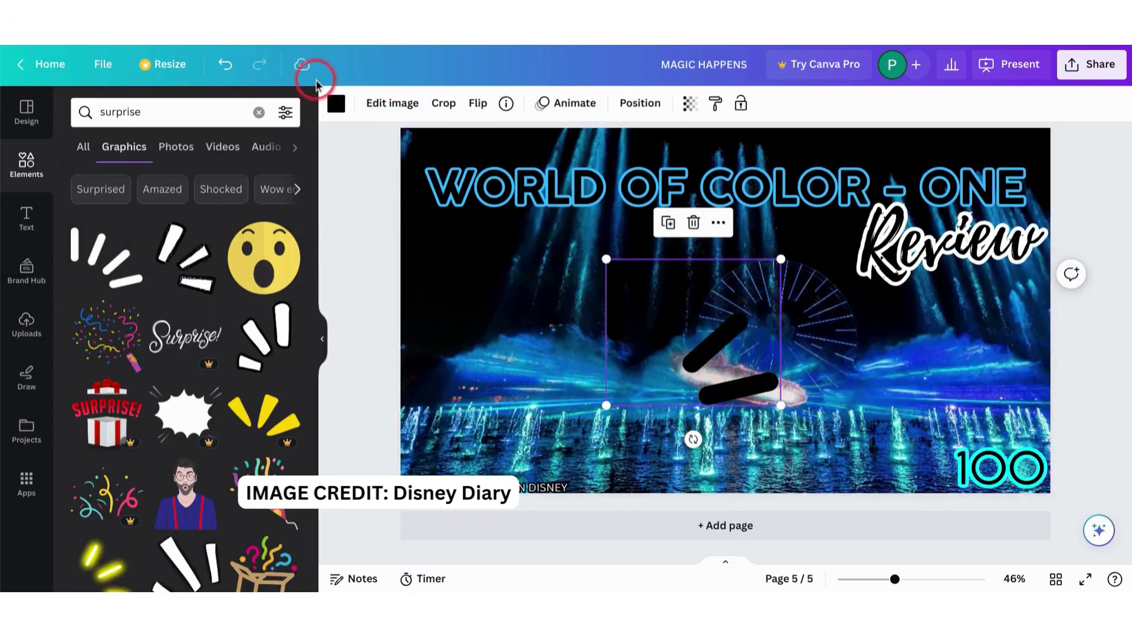
- Colour the surprise lines graphic white and fit it, rotated and shrunk, beside the lower left of the Review text
click(335, 104)
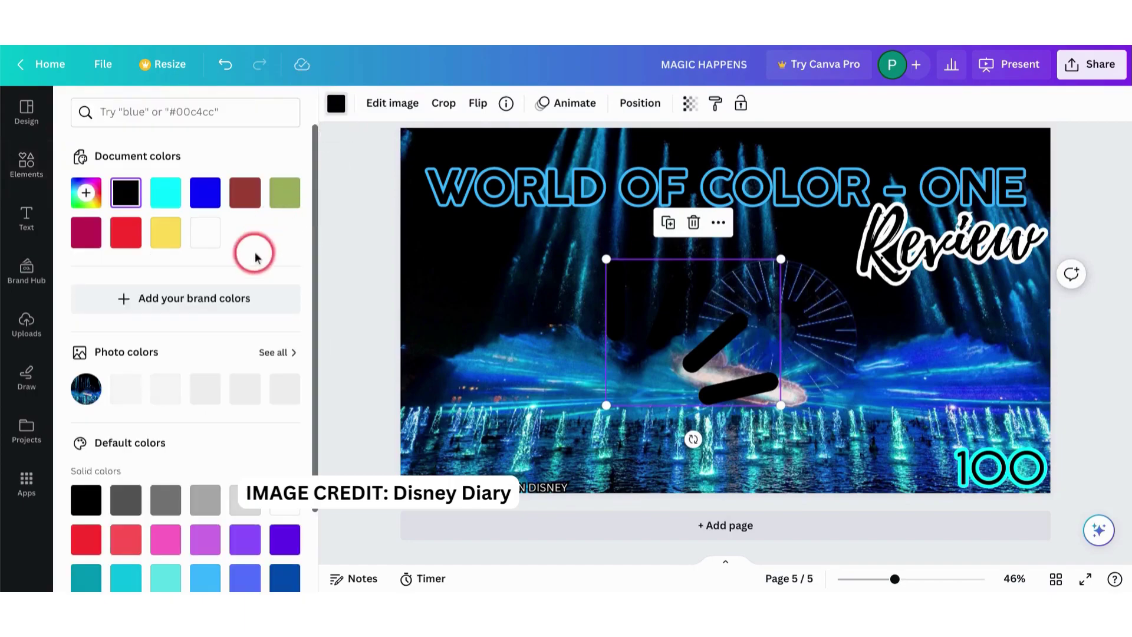
click(205, 232)
mouse_move(699, 433)
mouse_down()
mouse_move(702, 255)
mouse_move(750, 263)
mouse_up()
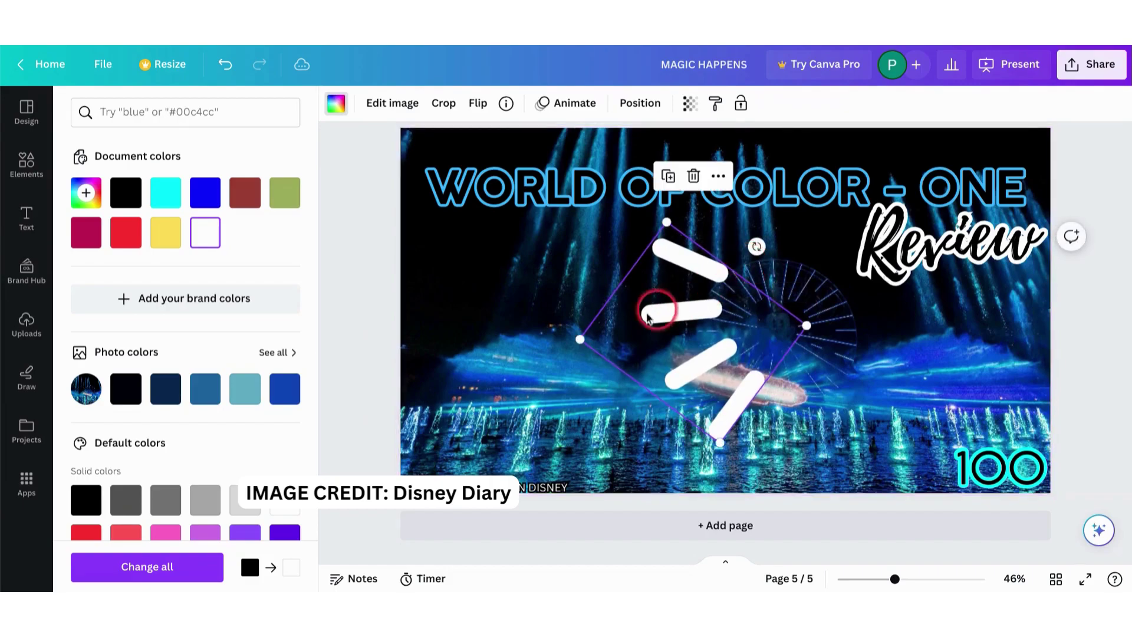
drag(583, 341, 715, 297)
click(724, 326)
drag(760, 332, 831, 293)
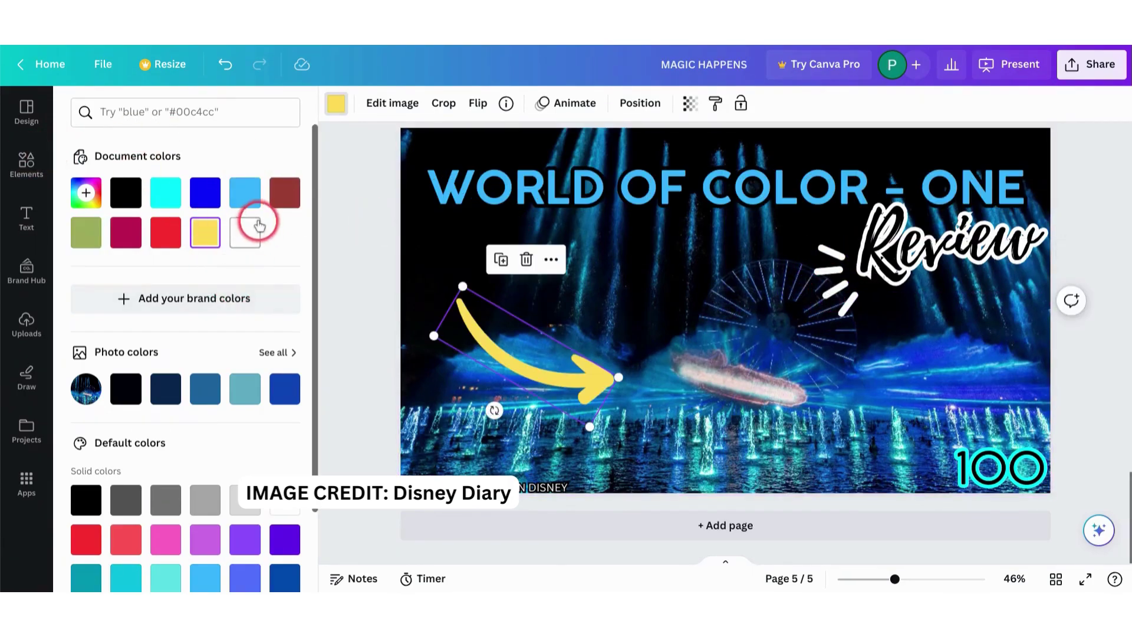
- Change the colour of the curved arrow on the World of Color page to white
click(248, 231)
click(361, 245)
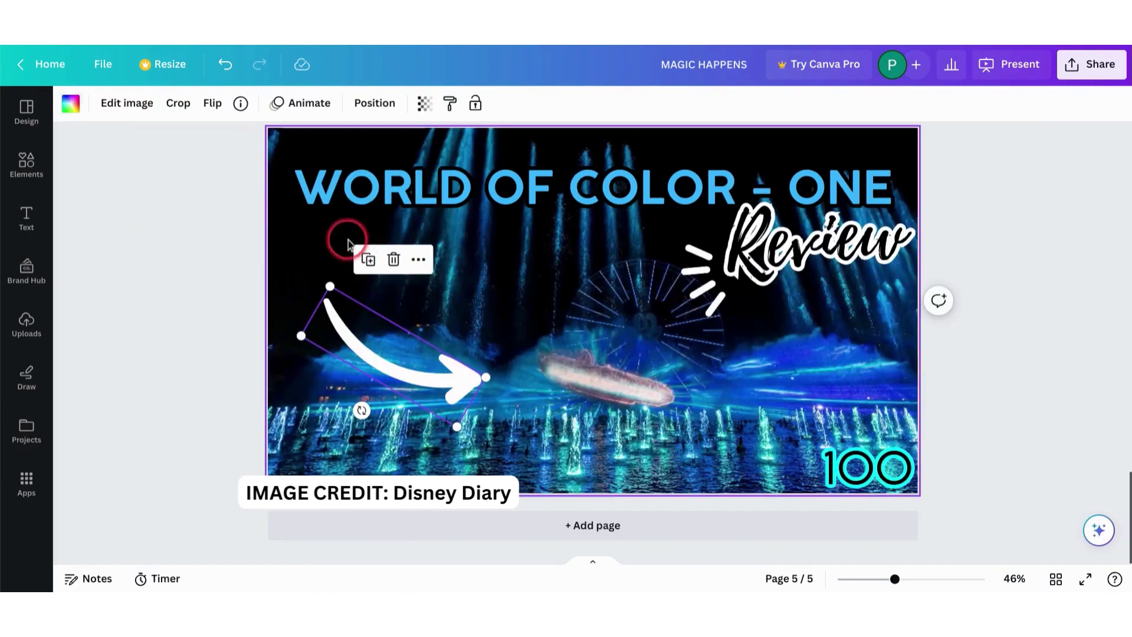
click(267, 231)
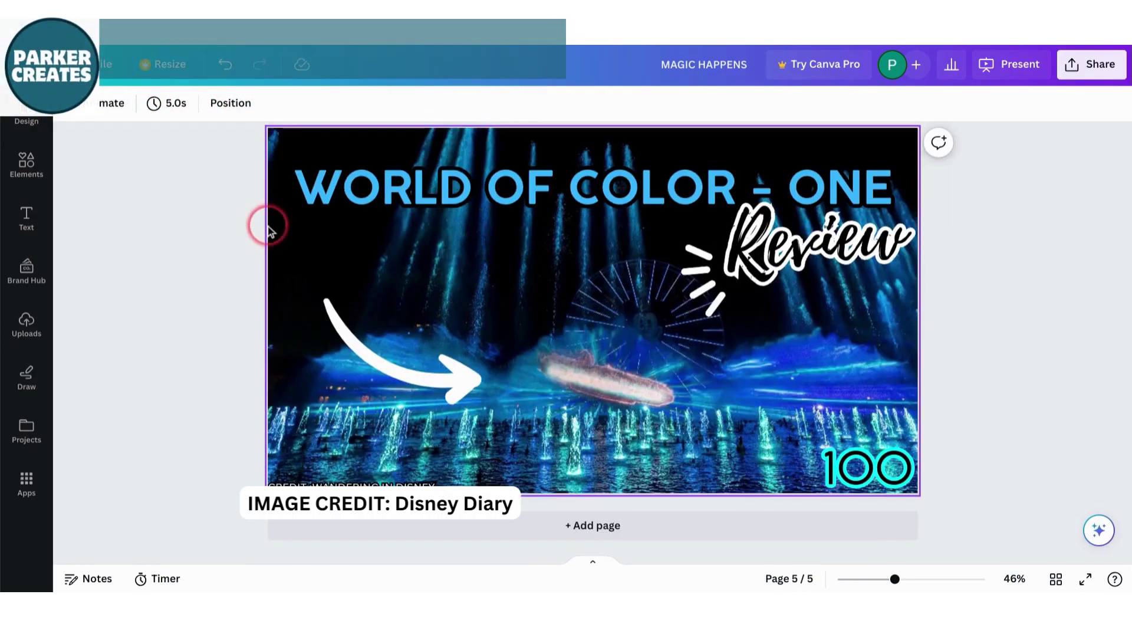
click(889, 504)
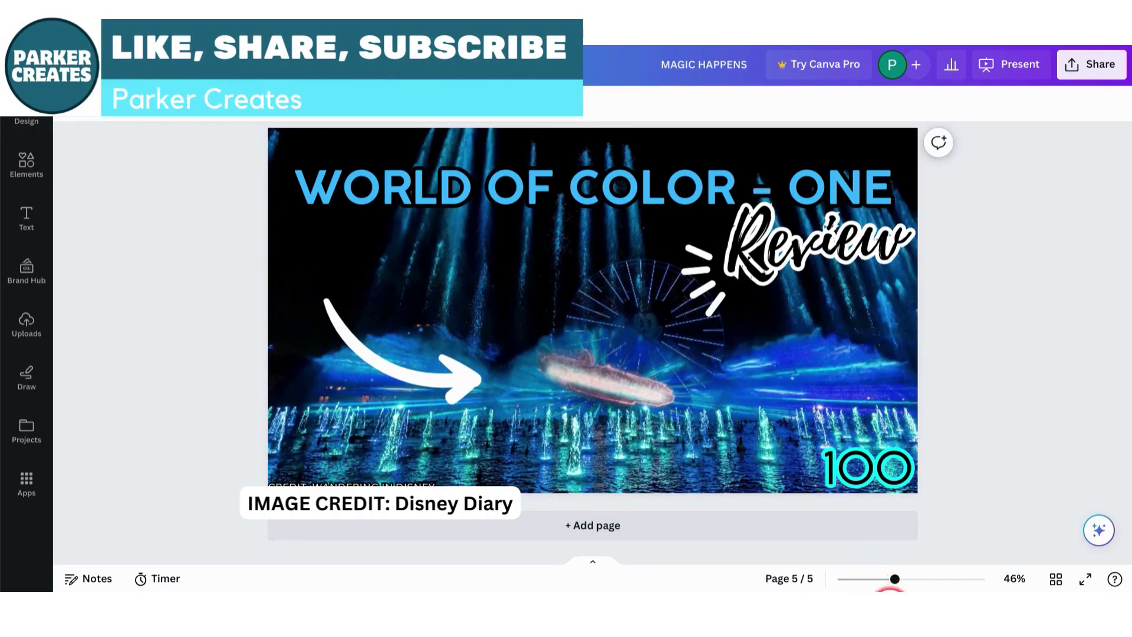